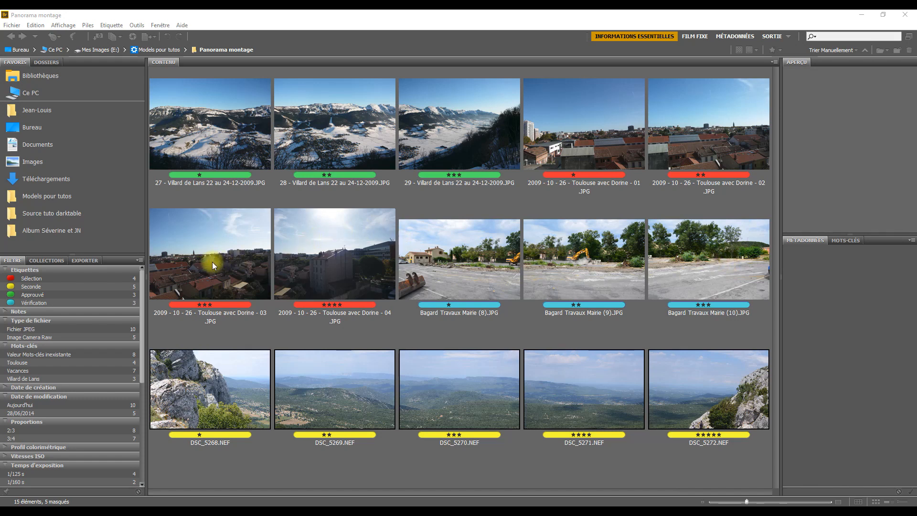
Switch to Chrome, search Google for "Hugin panorama" and open the official Hugin - Panorama photo stitcher site.
left_click(68, 489)
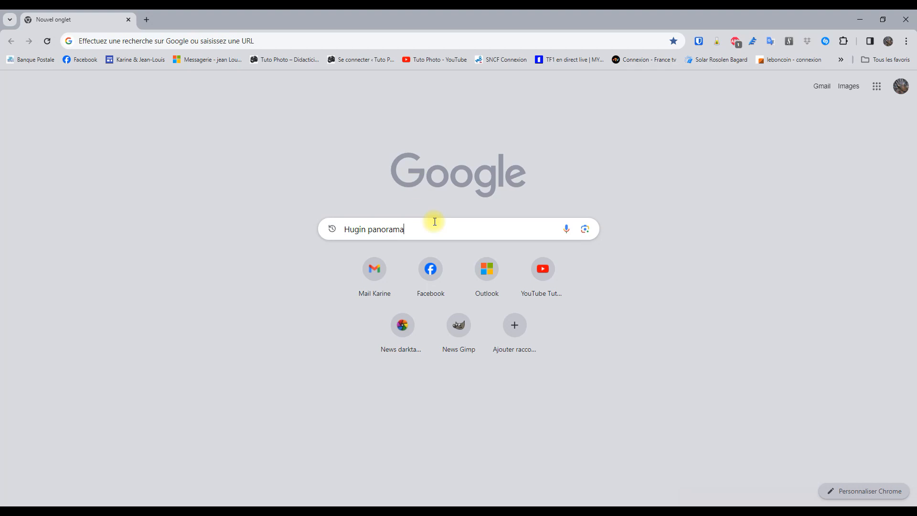
key("Return")
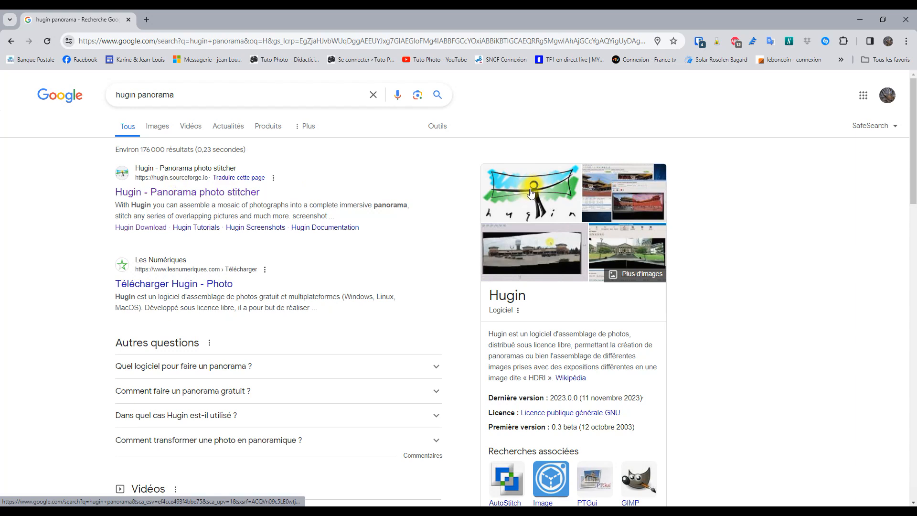
left_click(185, 197)
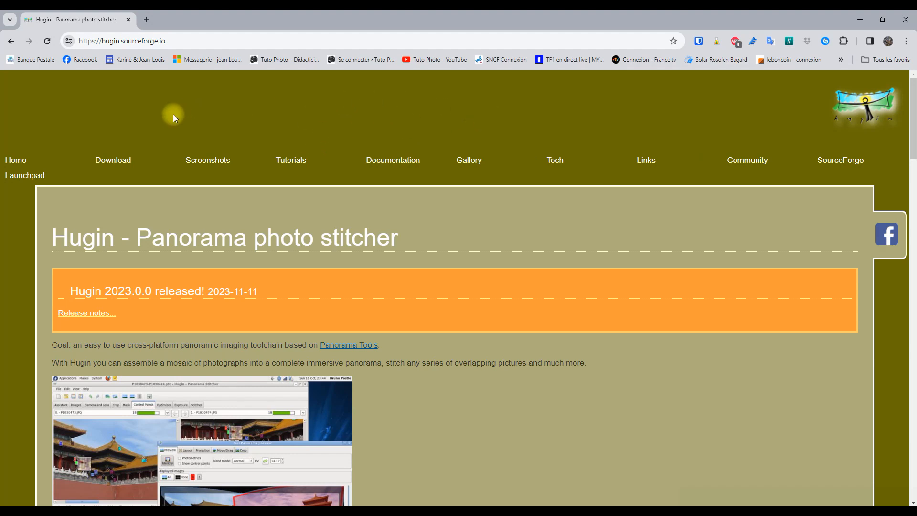
Download the 64-bit Windows installer from the Pre-compiled versions section of the Hugin download page.
left_click(111, 161)
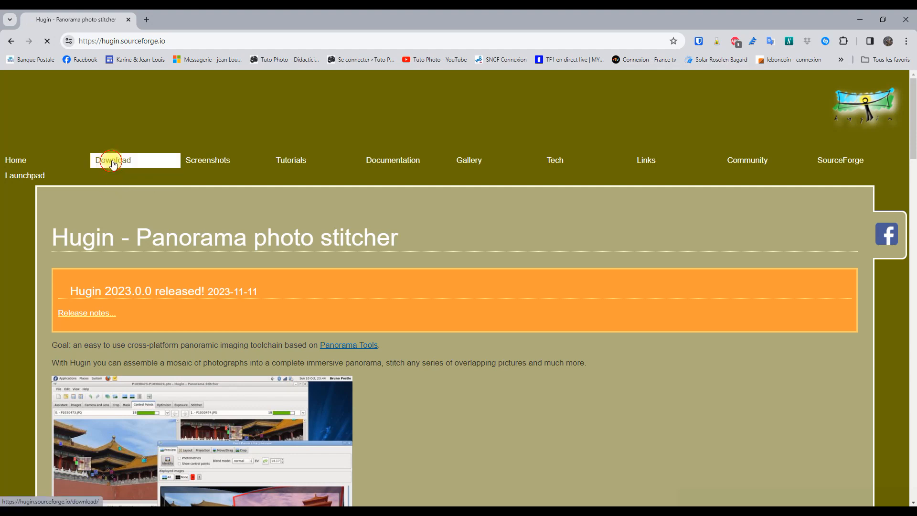
scroll(308, 282, "down", 3)
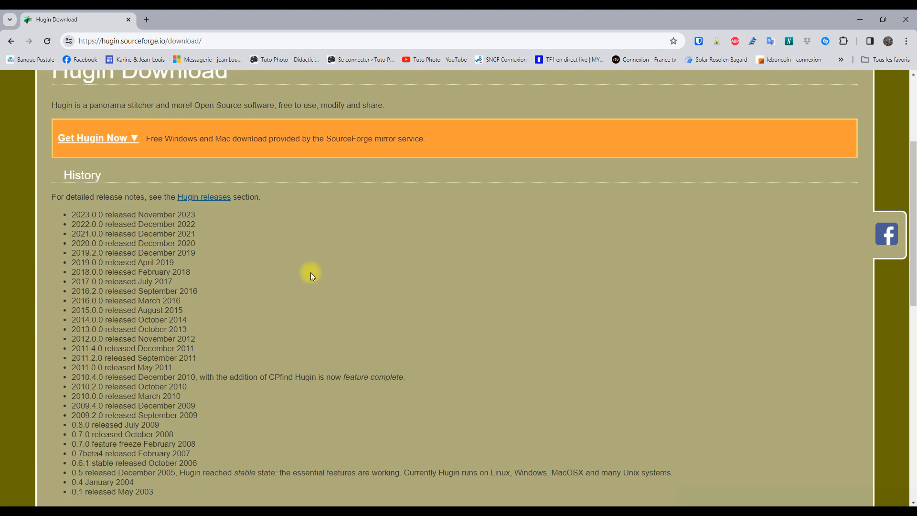
scroll(136, 226, "down", 2)
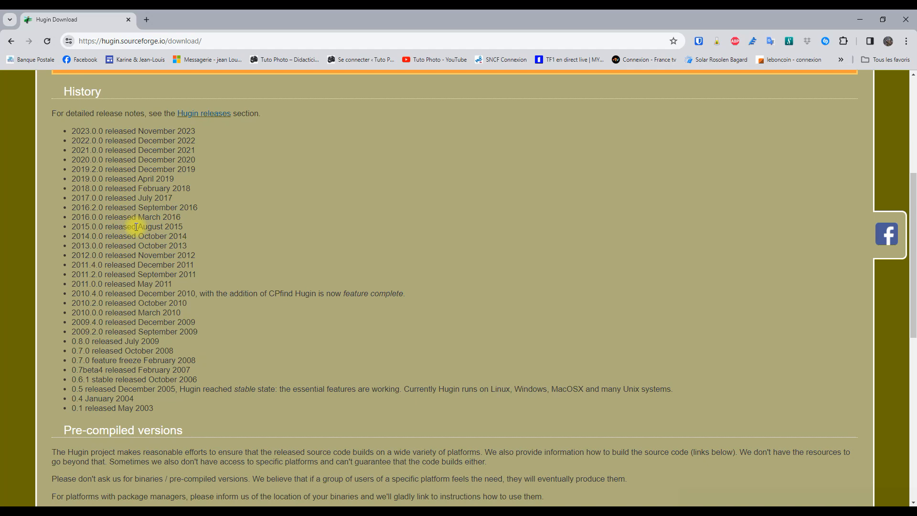
scroll(172, 349, "down", 5)
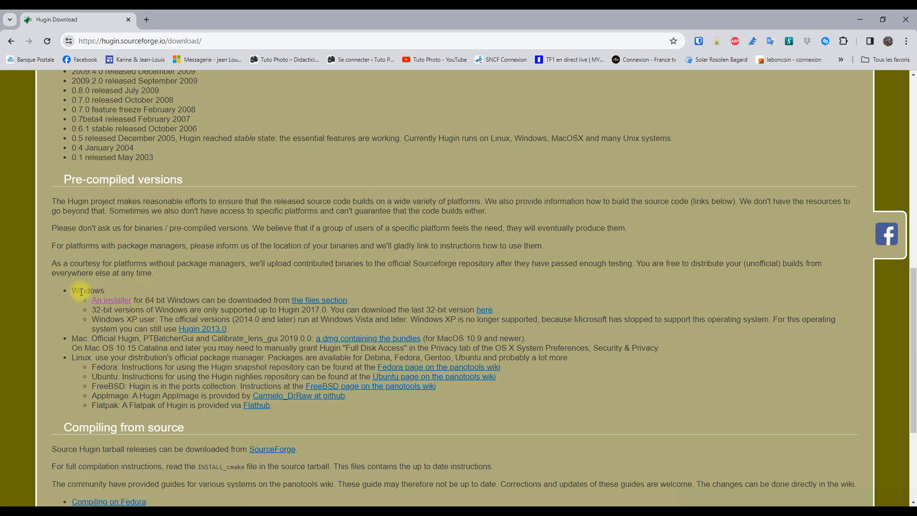
left_click_drag(132, 300, 96, 303)
left_click(115, 302)
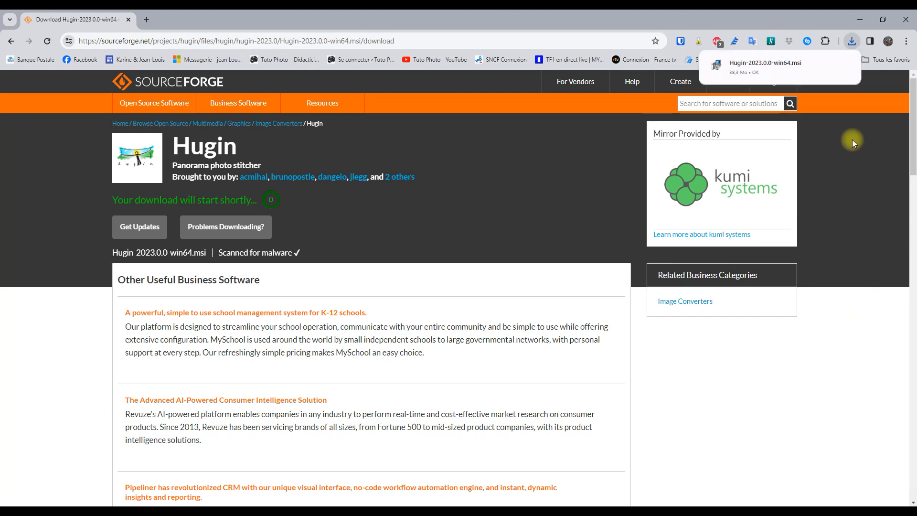
mouse_move(825, 77)
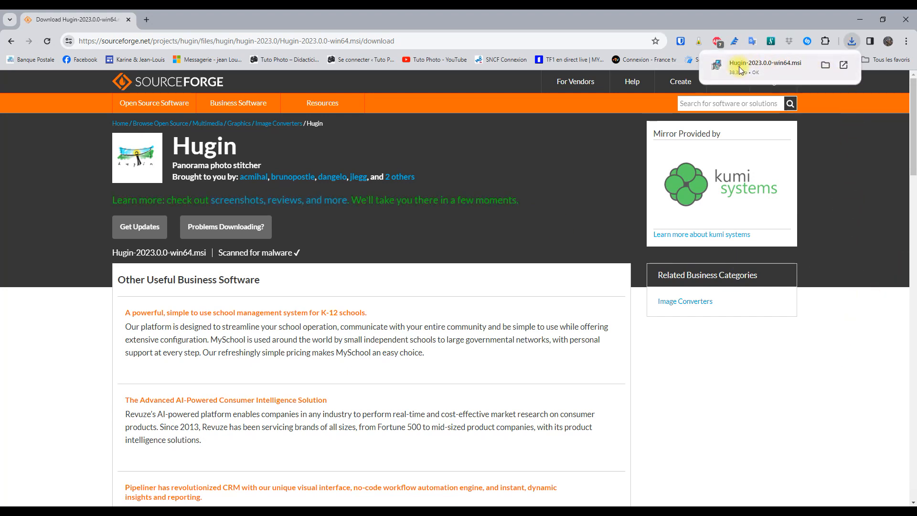
left_click(845, 64)
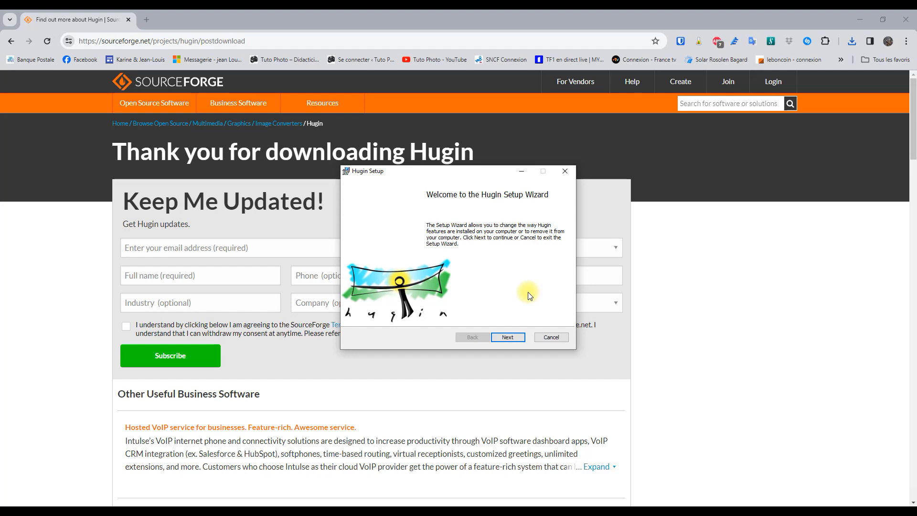
left_click(564, 170)
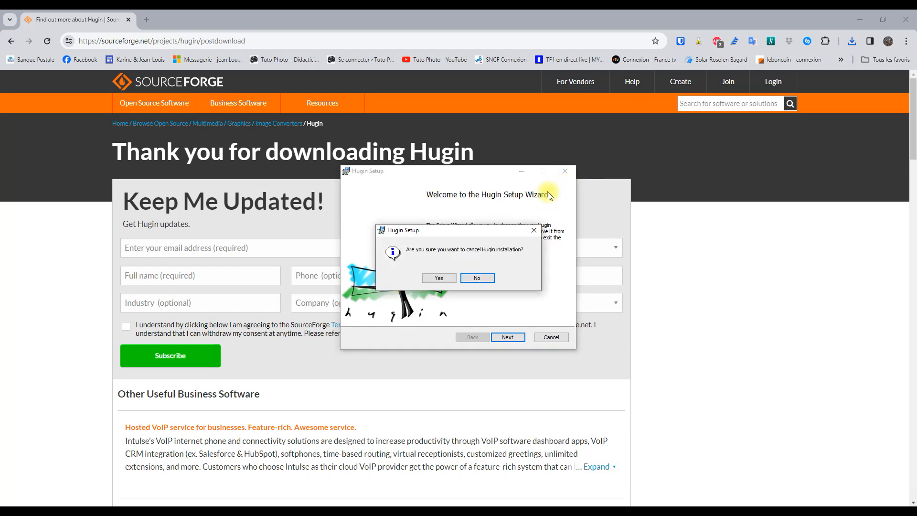
left_click(438, 280)
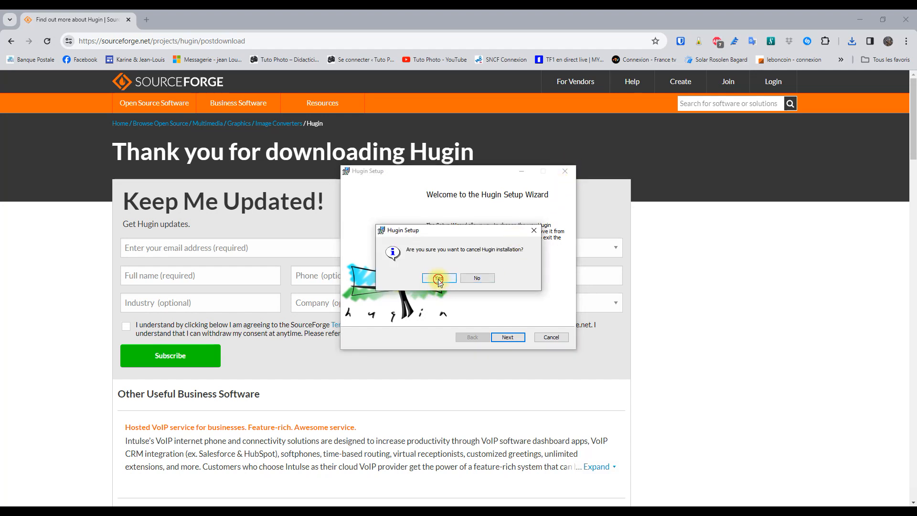
left_click(508, 336)
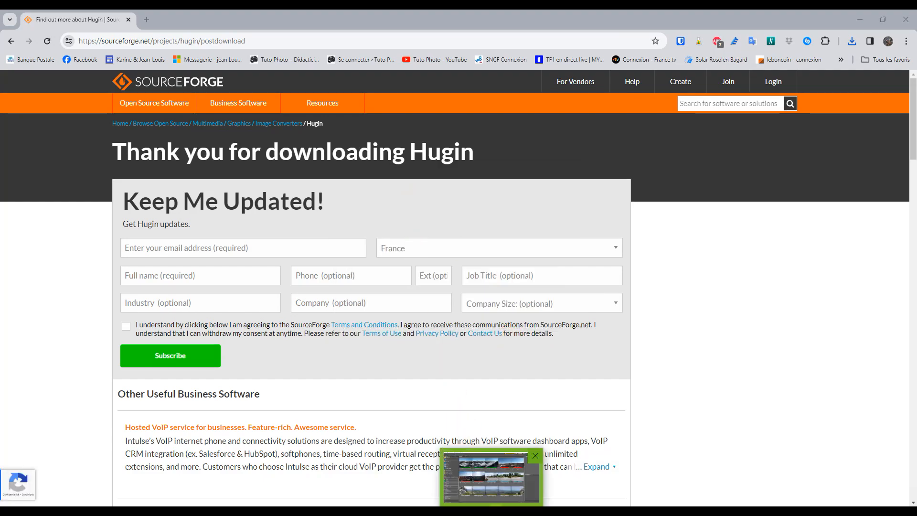
Leave Chrome for the photo browser with Hugin open and read through several of Hugin's tips of the day.
left_click(494, 472)
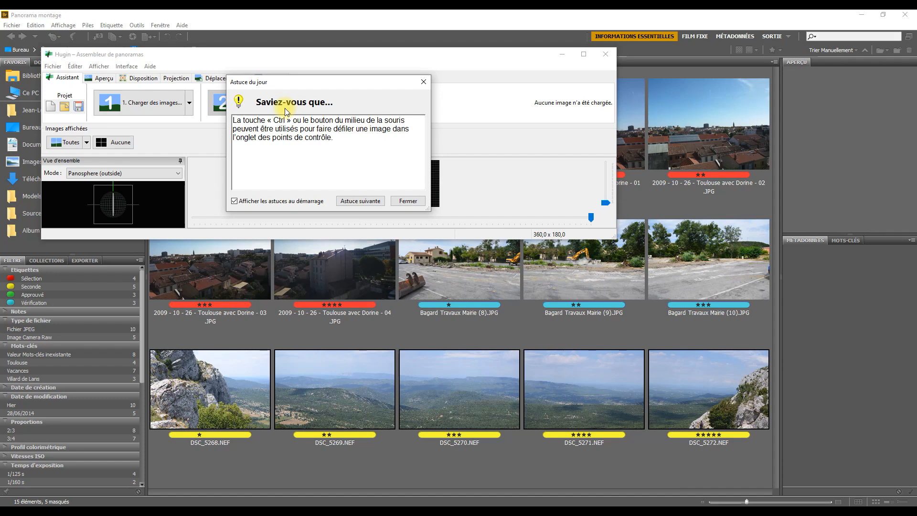
left_click(367, 202)
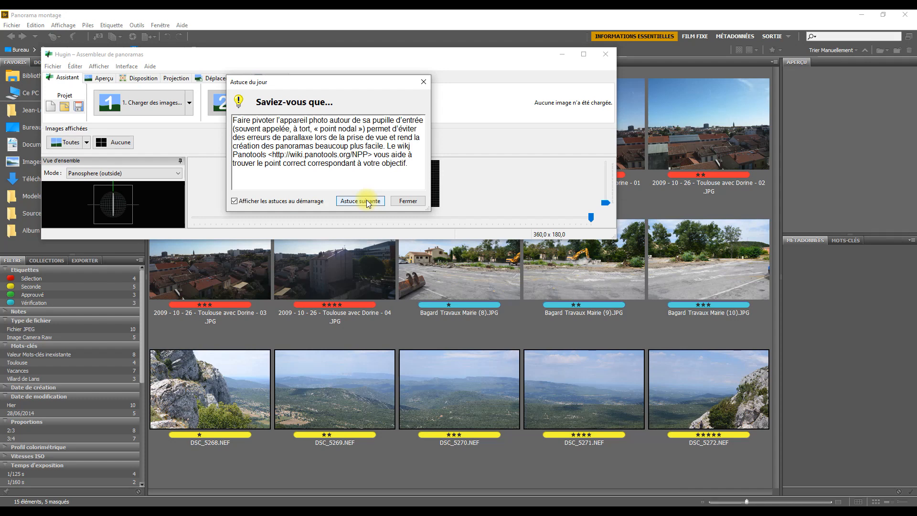
left_click(368, 202)
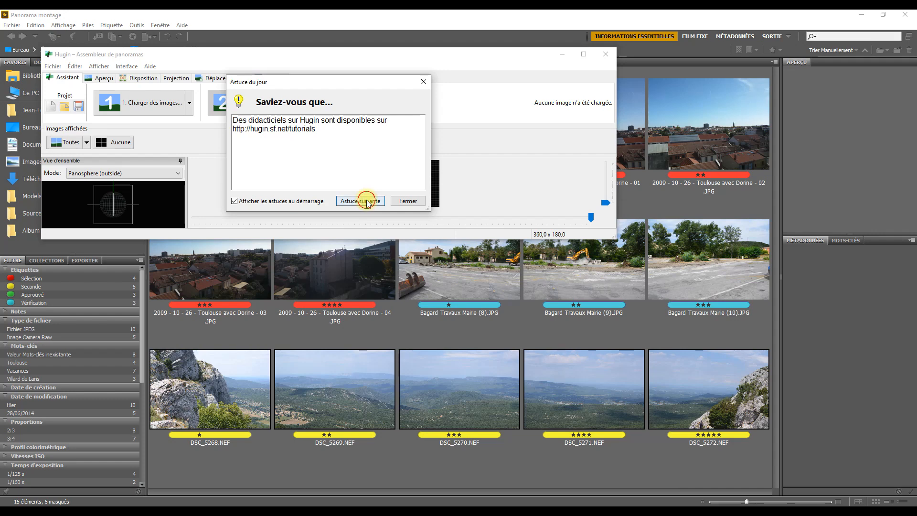
left_click(368, 202)
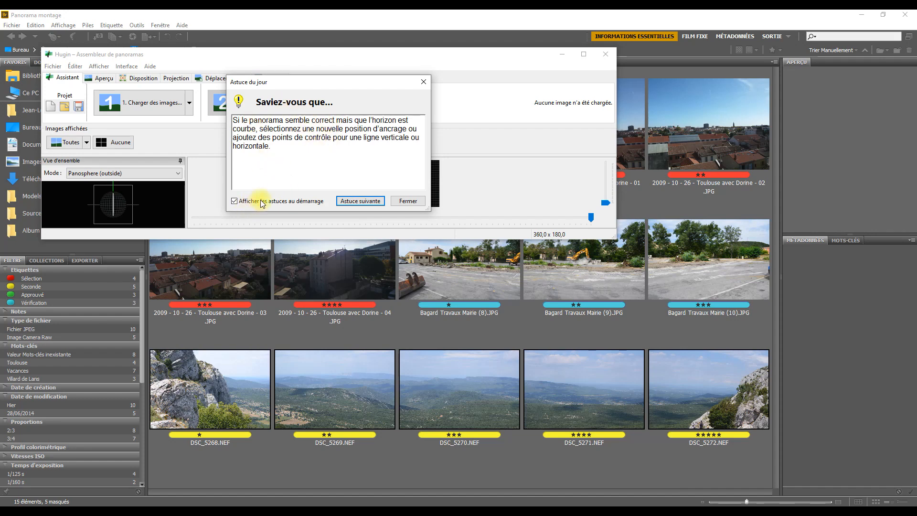
Turn off the display of tips at startup, close the tip dialog and maximize the Hugin window.
left_click(234, 201)
left_click(234, 201)
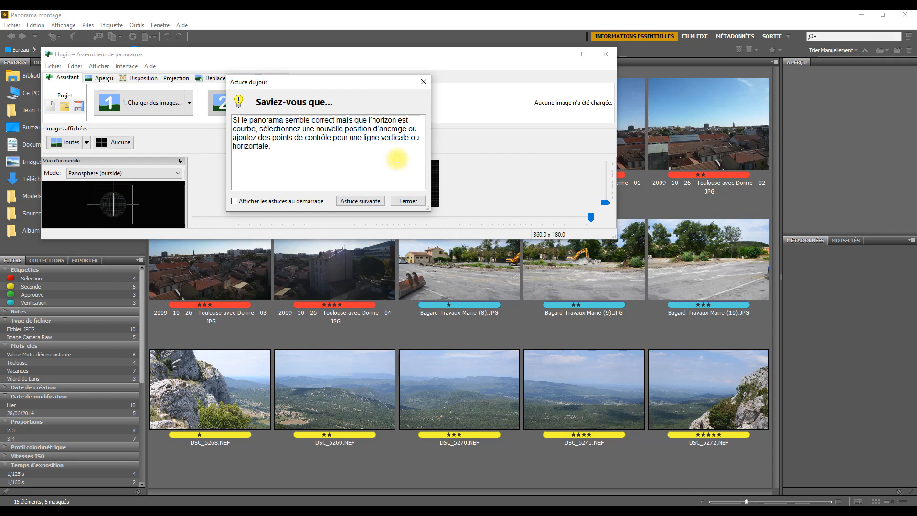
left_click(408, 201)
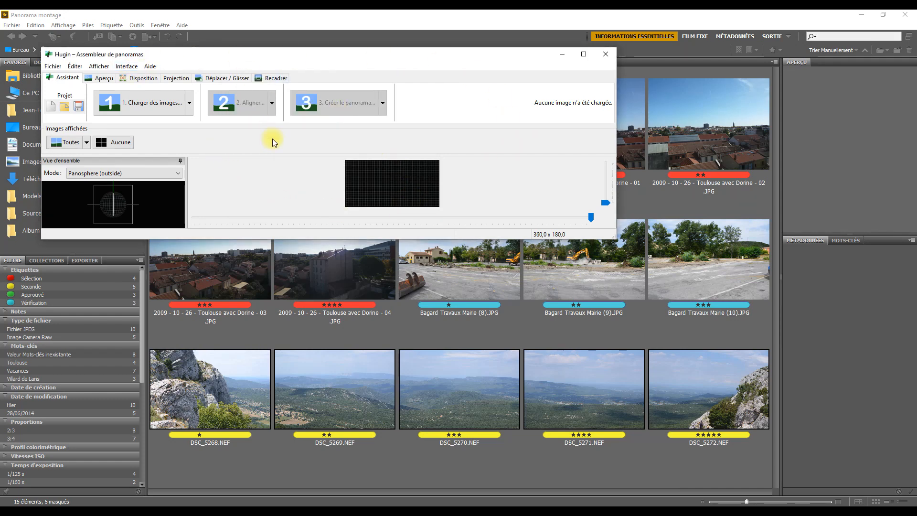
left_click(583, 55)
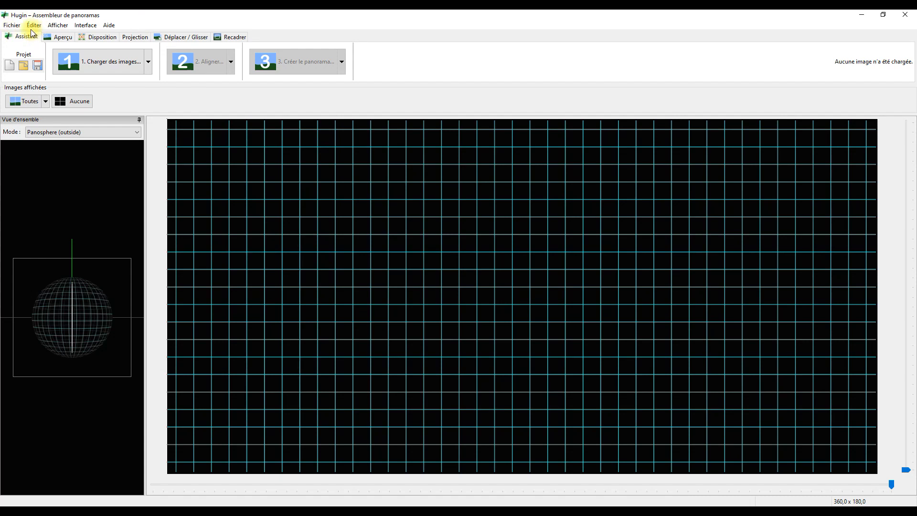
Open Hugin's preferences and examine the general, file name, assistant, control point editor and control point generator settings.
left_click(12, 26)
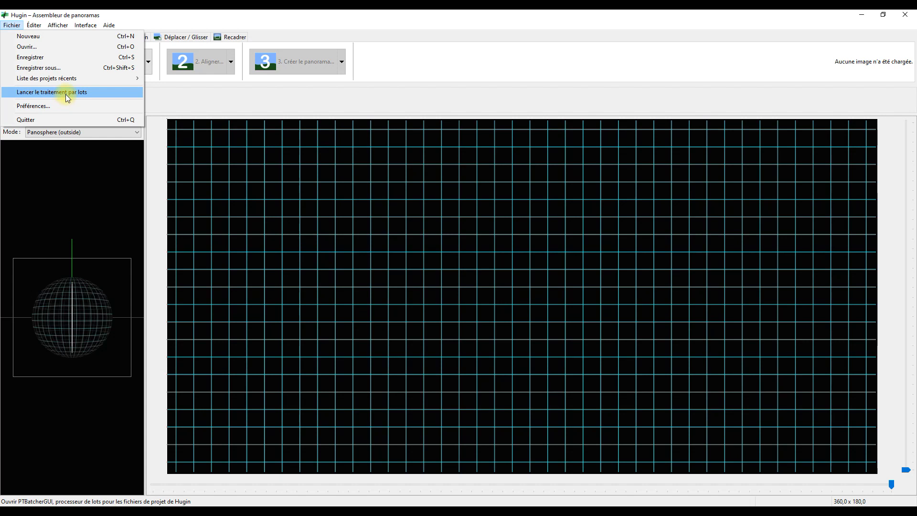
left_click(27, 106)
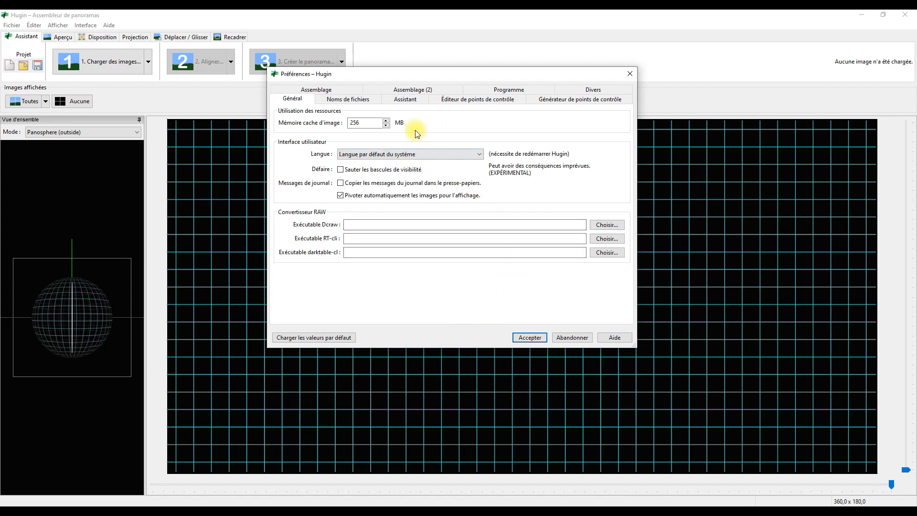
mouse_move(357, 123)
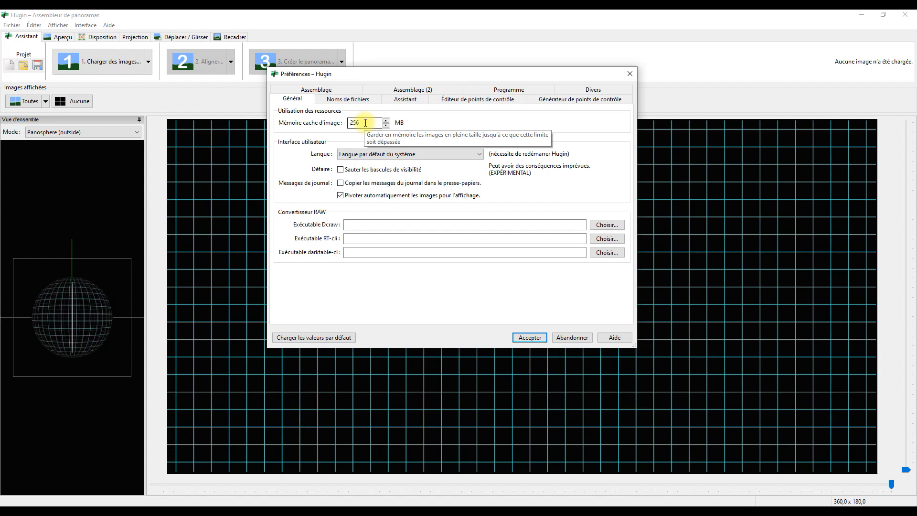
left_click(351, 99)
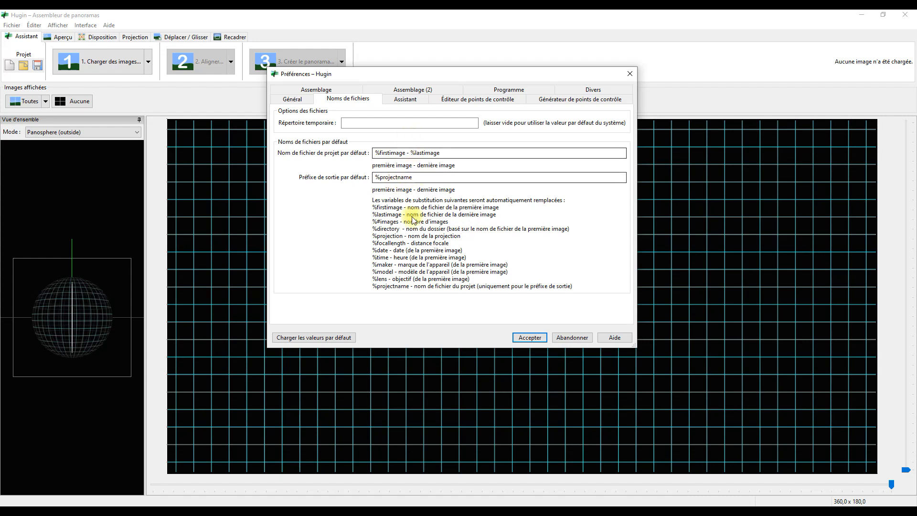
left_click(413, 103)
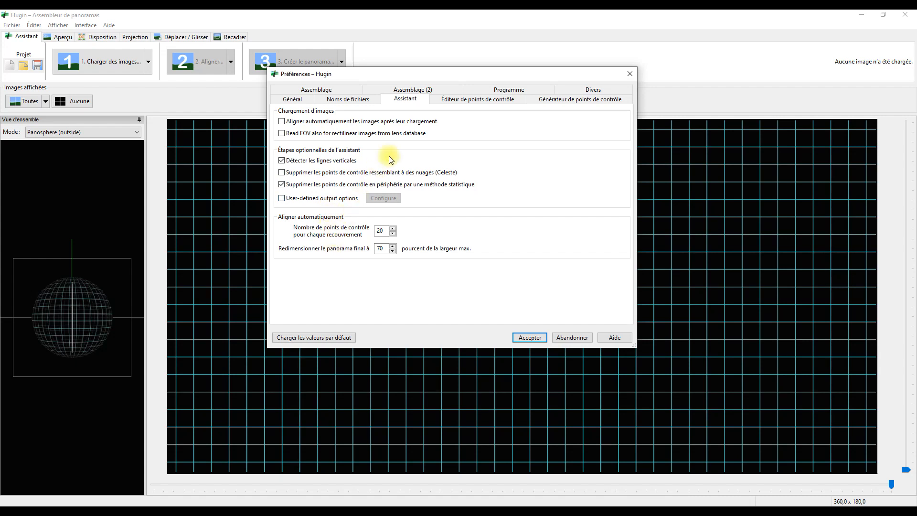
left_click(488, 104)
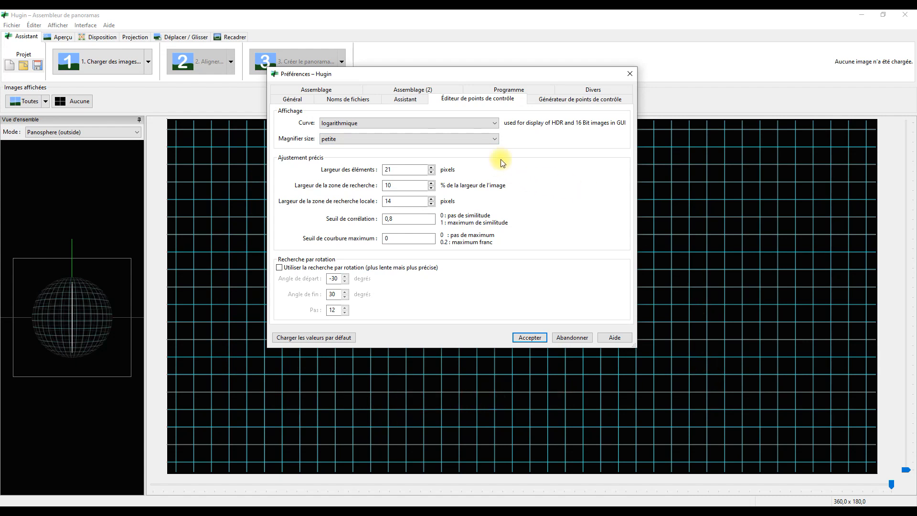
left_click(576, 100)
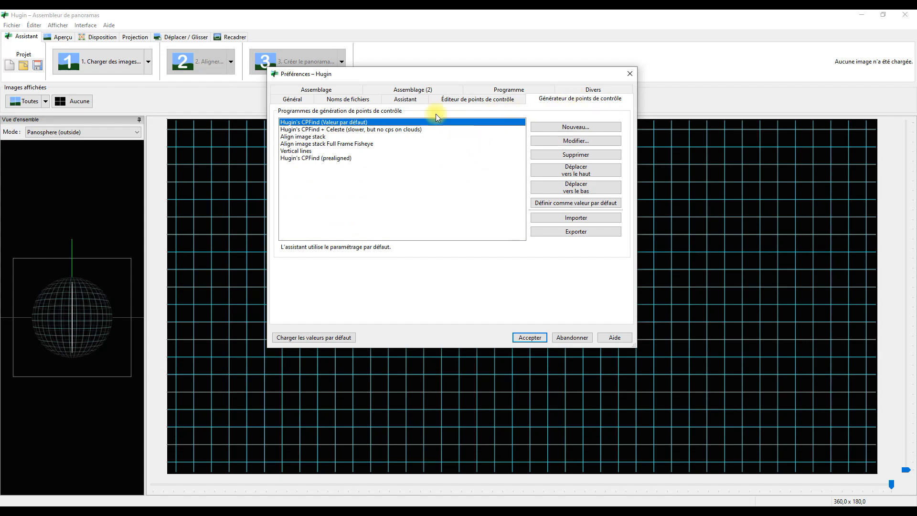
Set the default output file format to JPEG with quality 100 in the Assemblage preferences, keeping enblend as the blender.
left_click(321, 90)
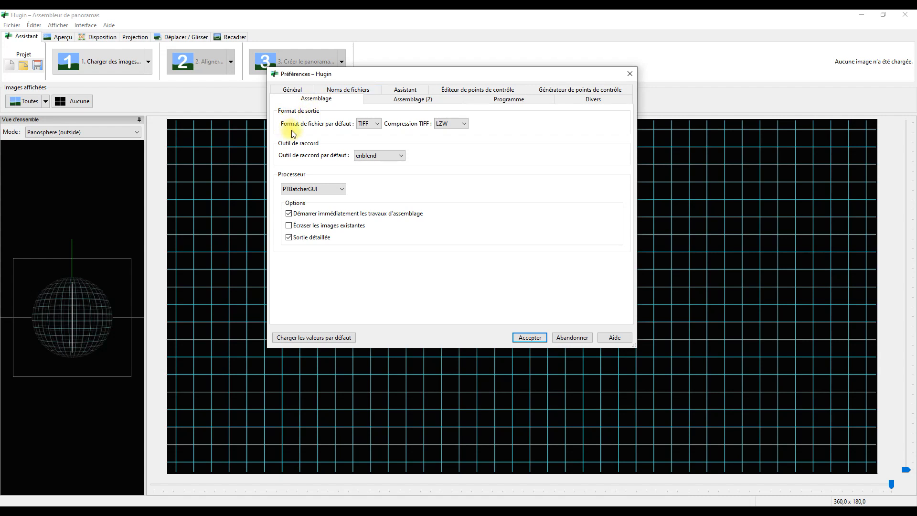
left_click(378, 123)
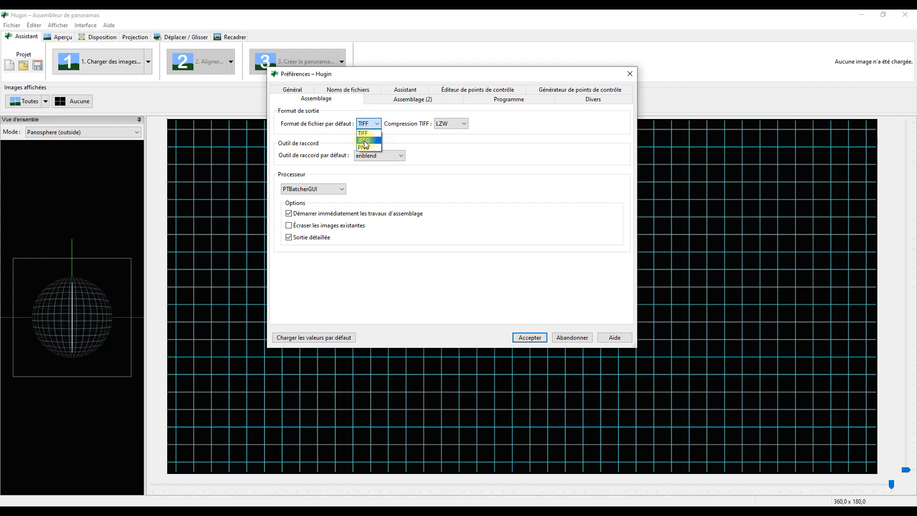
left_click(365, 140)
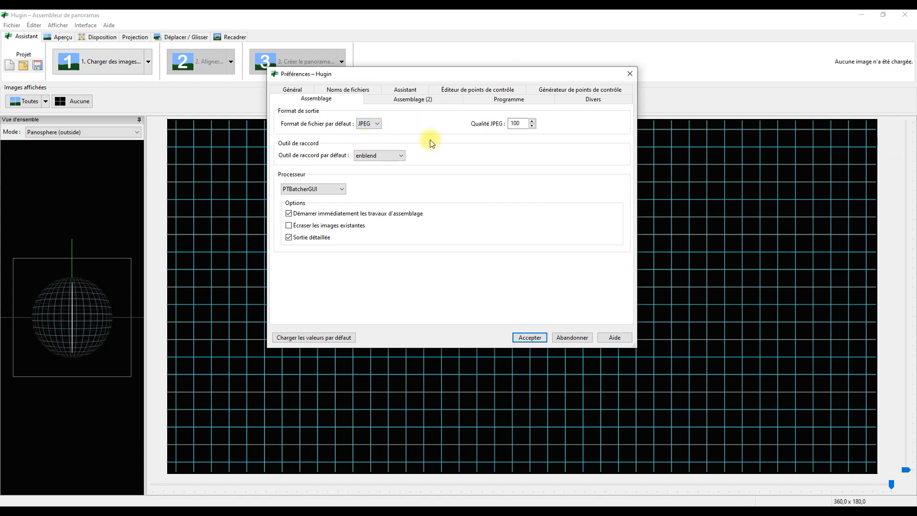
left_click(532, 127)
left_click(532, 120)
left_click(402, 157)
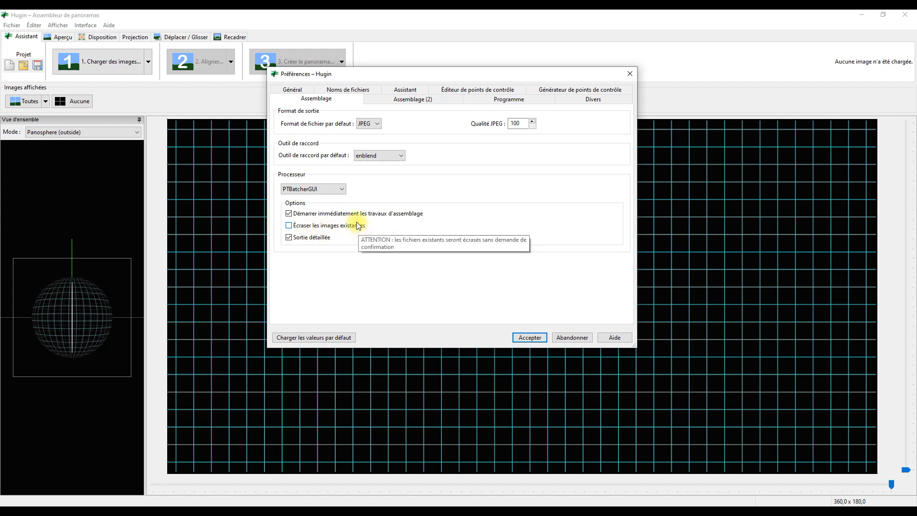
Review the Assemblage (2), Programme and Divers preferences and accept the preference changes.
left_click(412, 102)
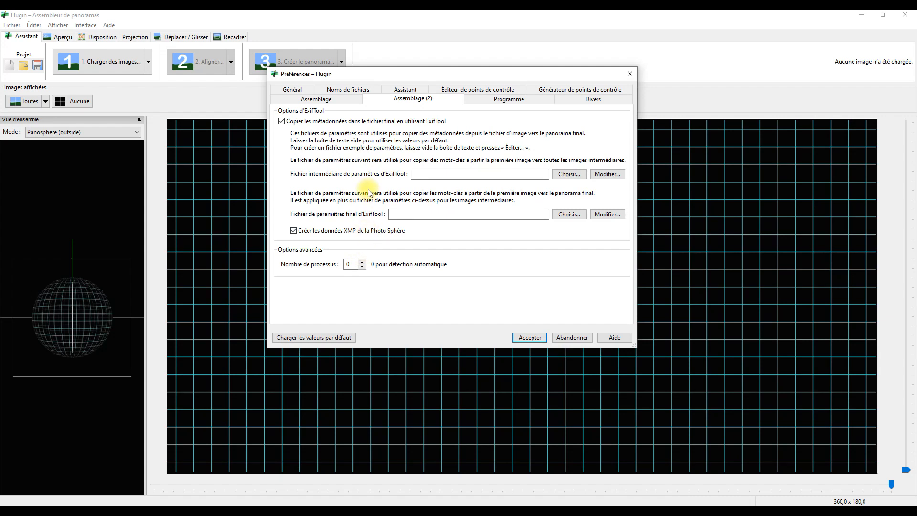
left_click(508, 98)
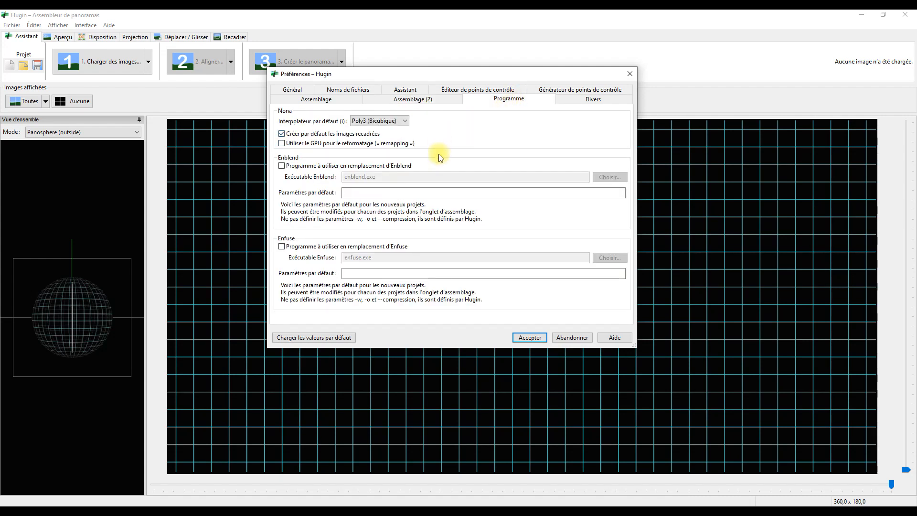
left_click(596, 101)
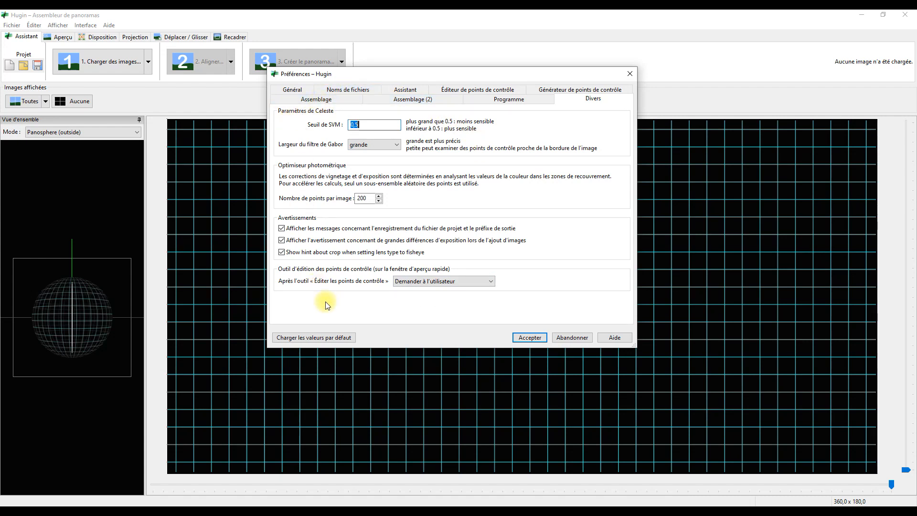
left_click(531, 337)
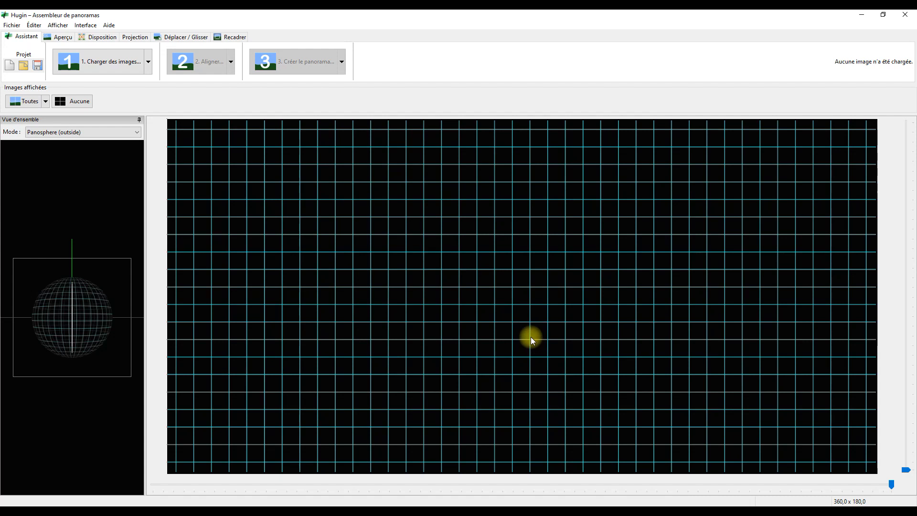
Look through the file and edit commands, open the panorama editor to examine it and close it again.
left_click(11, 26)
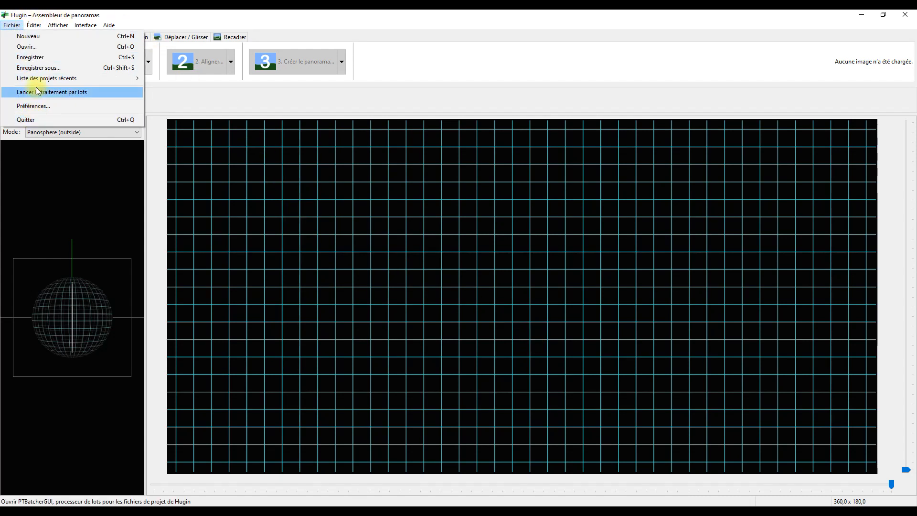
mouse_move(34, 27)
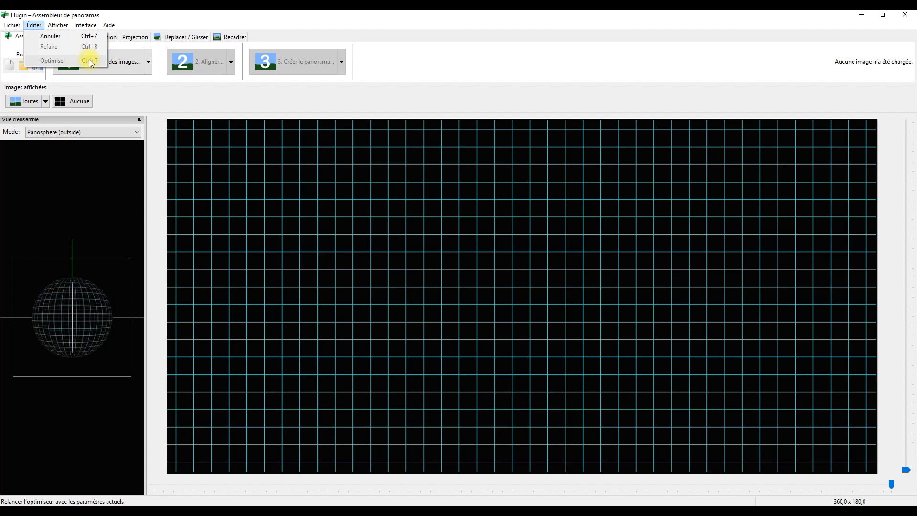
left_click(59, 26)
left_click(59, 27)
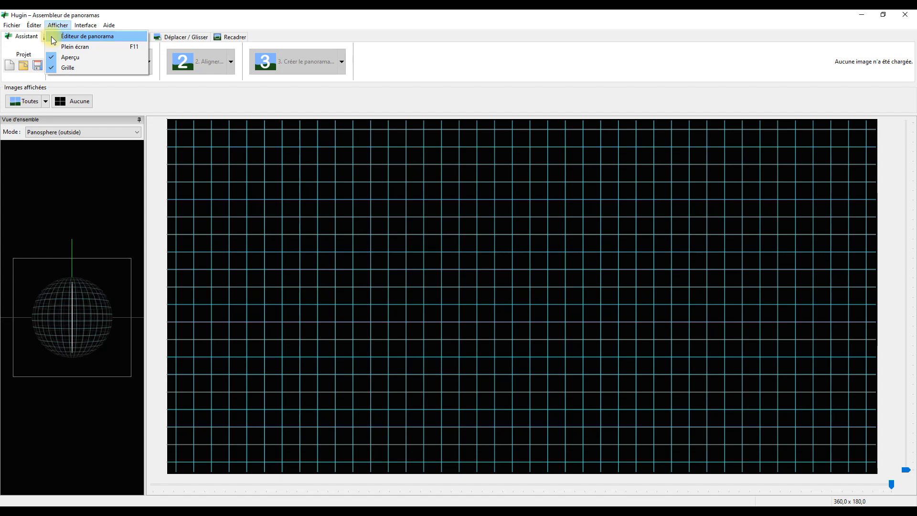
left_click(52, 36)
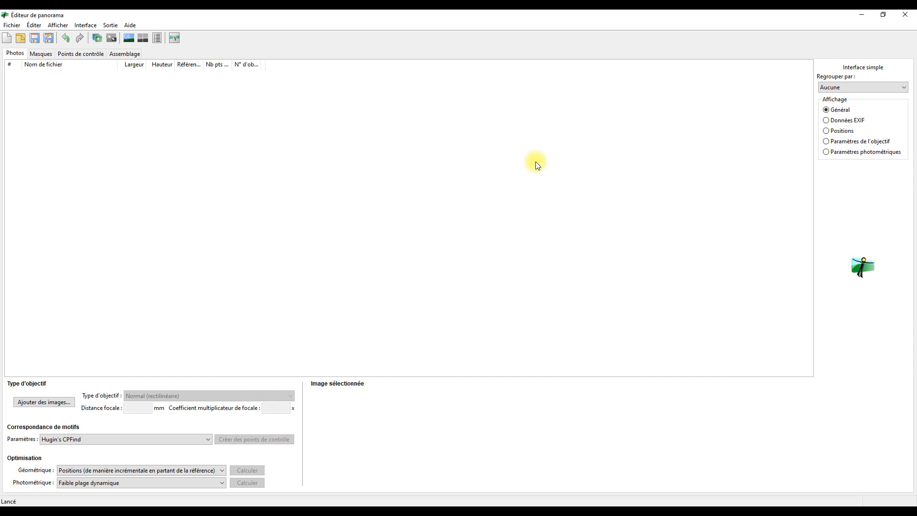
left_click(904, 14)
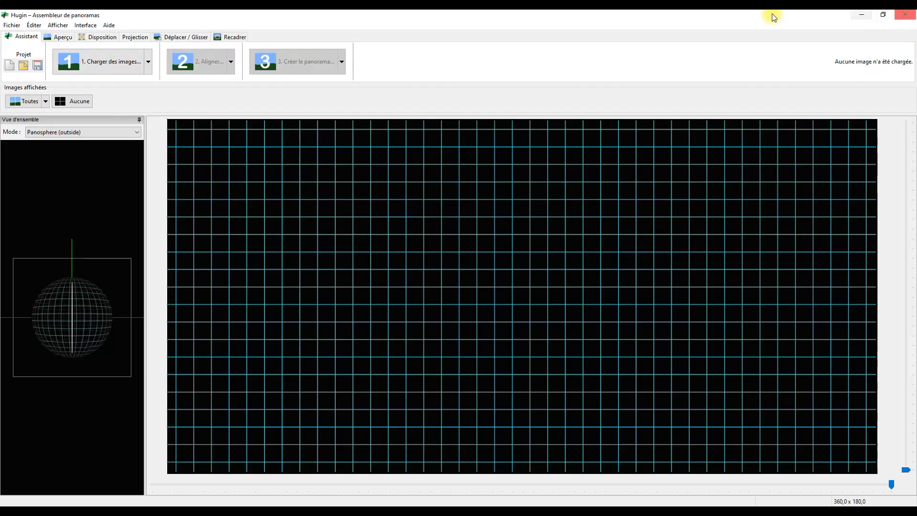
Hide the grid in the preview and display it again.
left_click(57, 26)
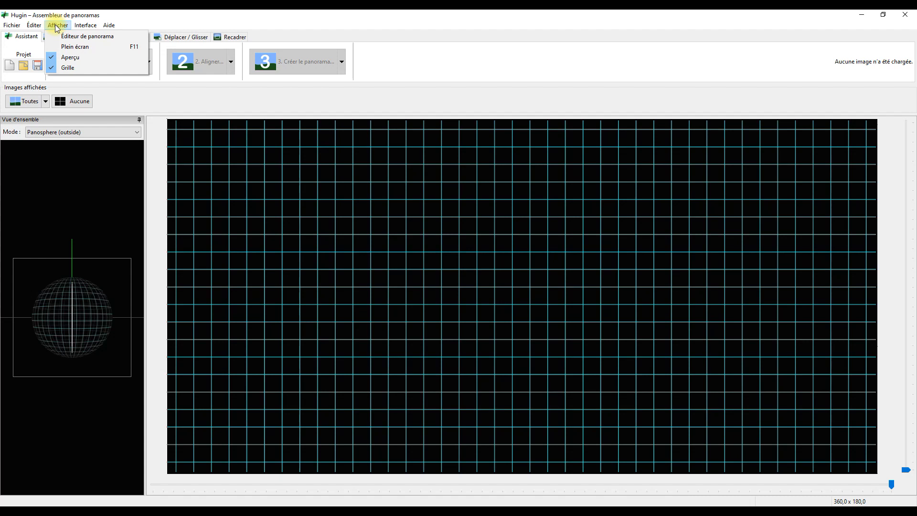
left_click(50, 68)
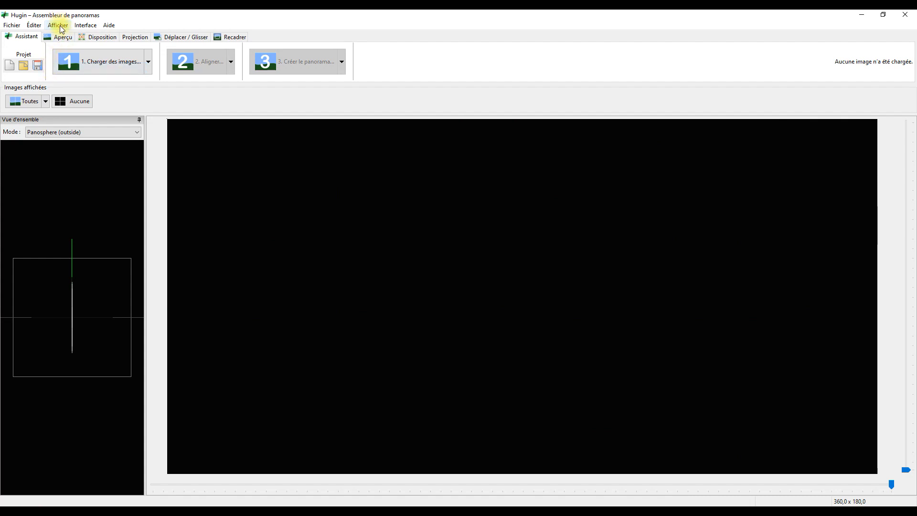
left_click(60, 25)
left_click(50, 67)
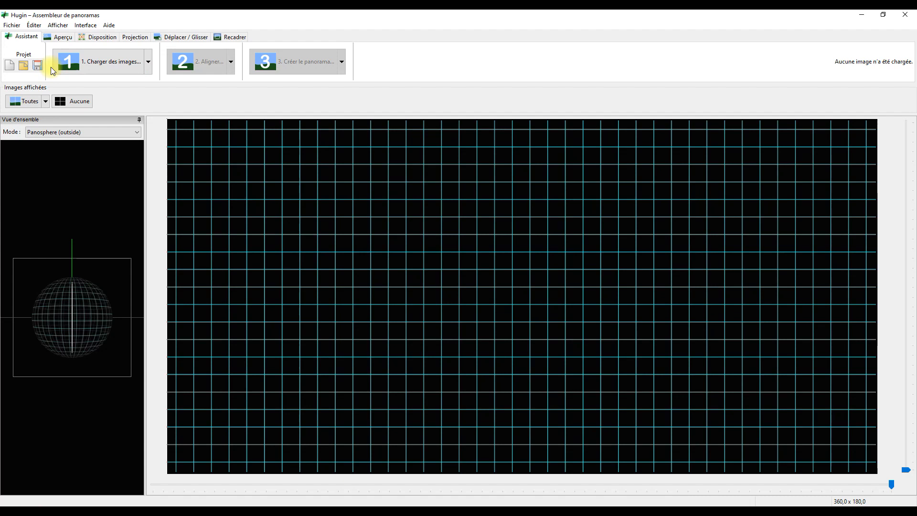
Try the Avancée and Experte interface modes and return to the Simple interface.
left_click(85, 25)
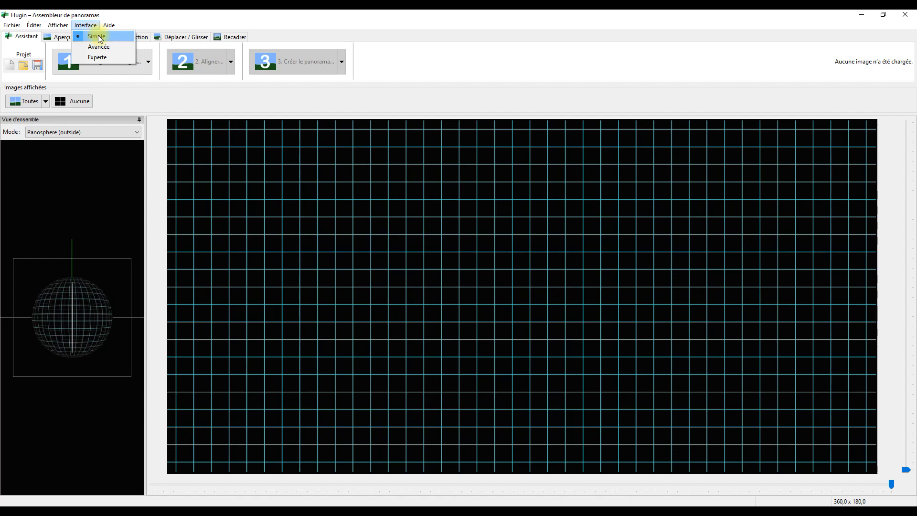
left_click(101, 48)
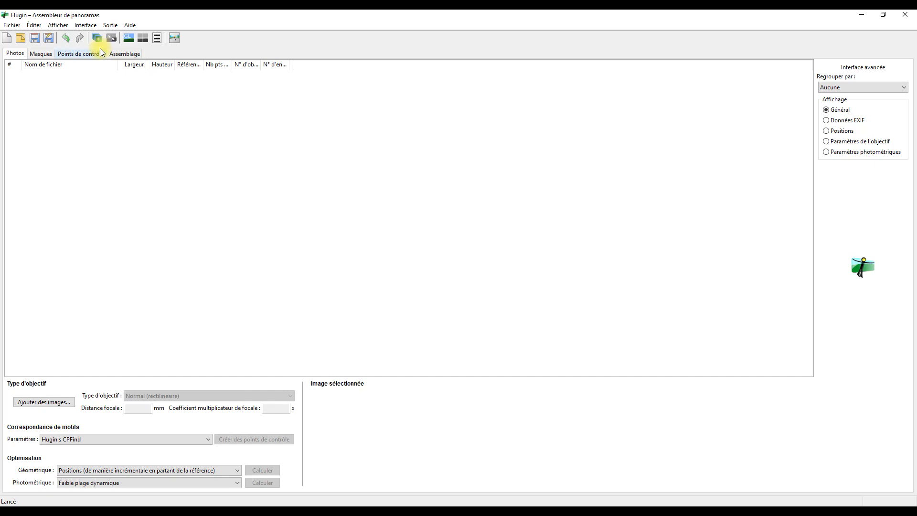
left_click(85, 25)
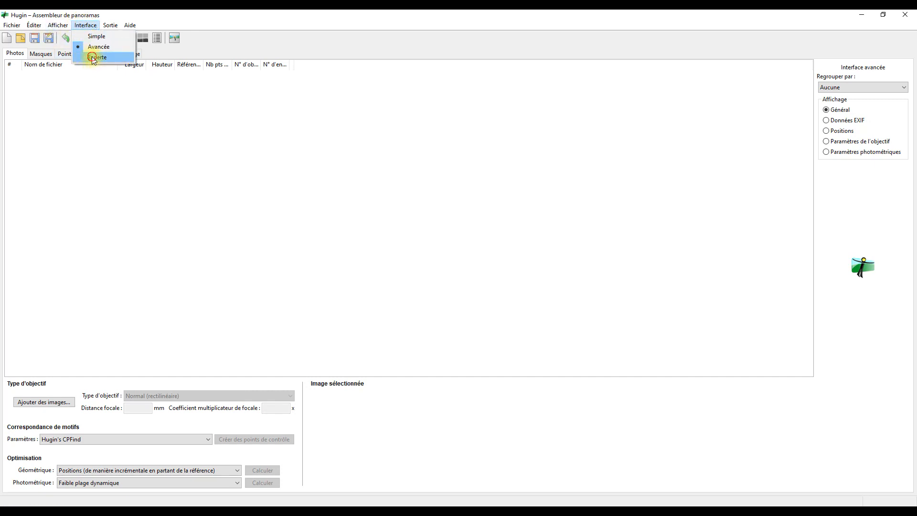
left_click(90, 57)
left_click(86, 26)
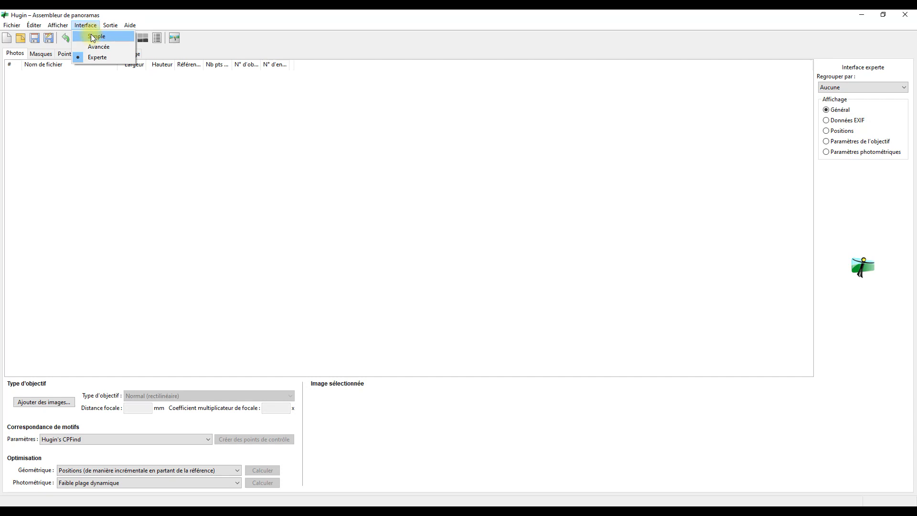
left_click(93, 38)
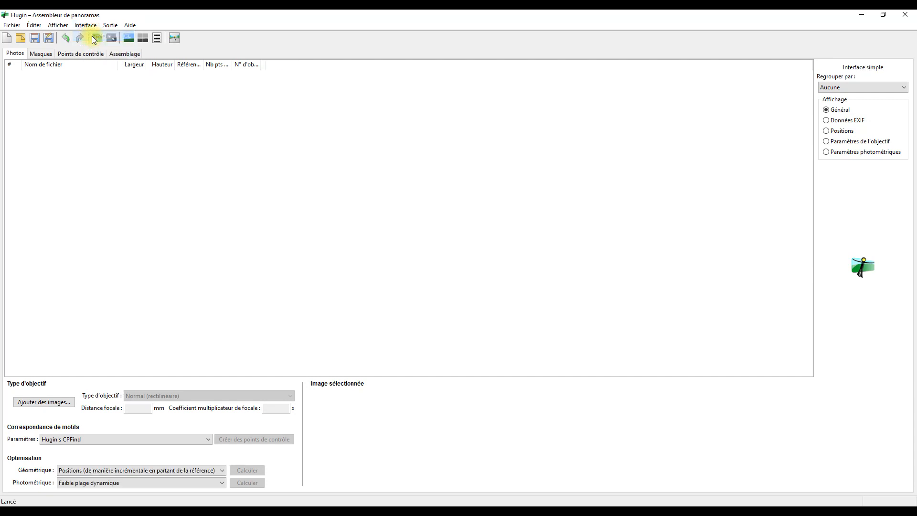
Display the tip of the day from the help commands, read it and close it.
left_click(109, 27)
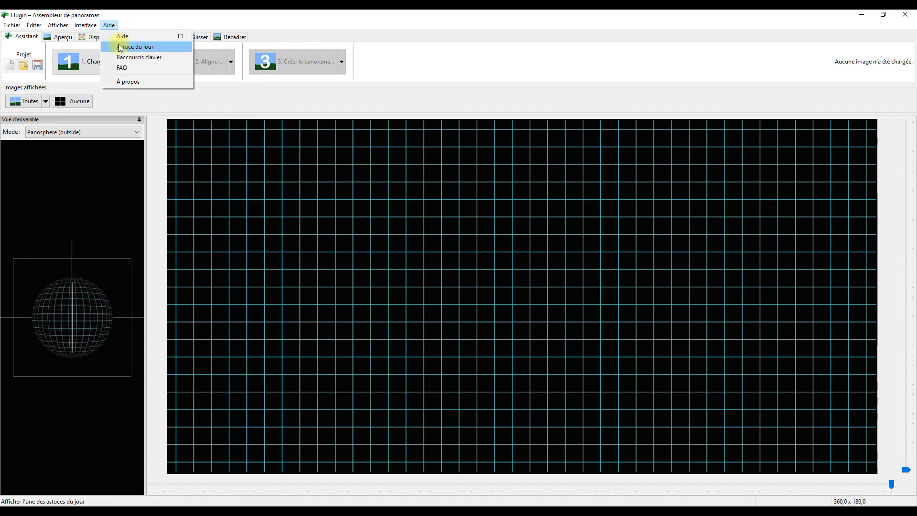
left_click(133, 48)
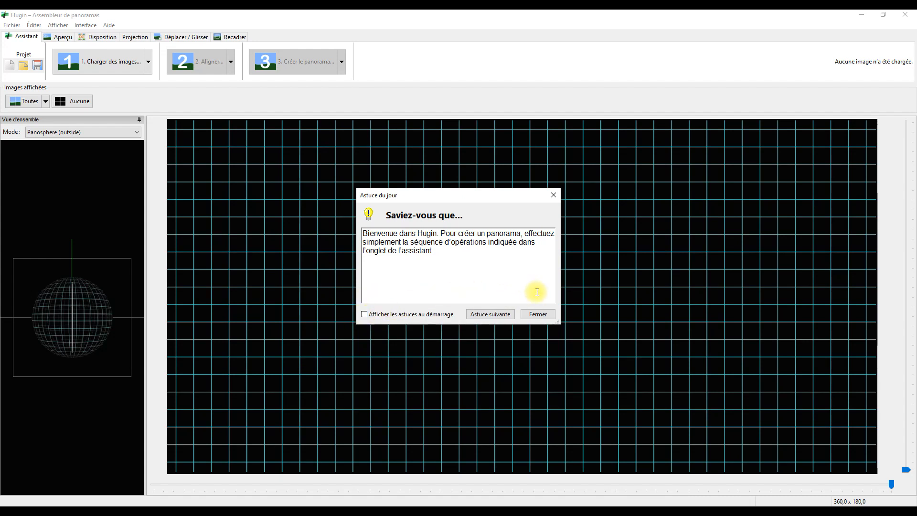
left_click(553, 195)
Consult the keyboard shortcuts and FAQ help pages, closing the help window after each.
left_click(110, 25)
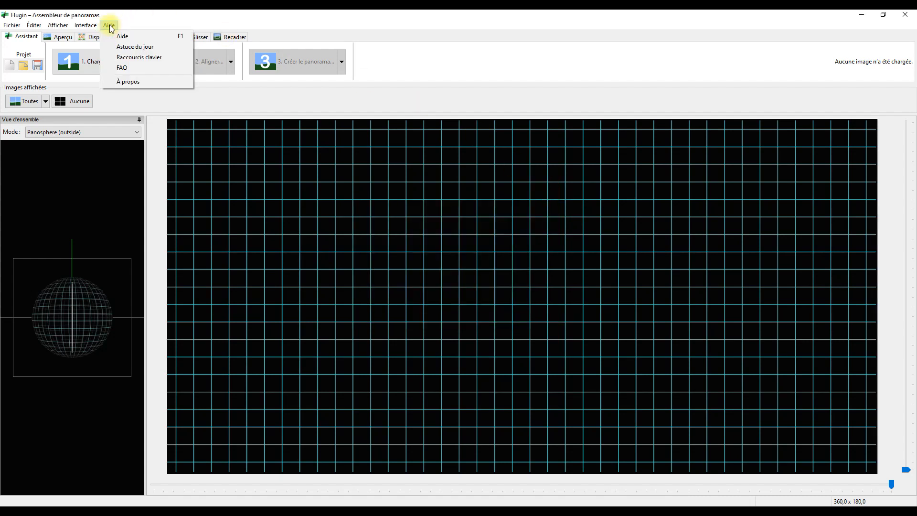
left_click(131, 56)
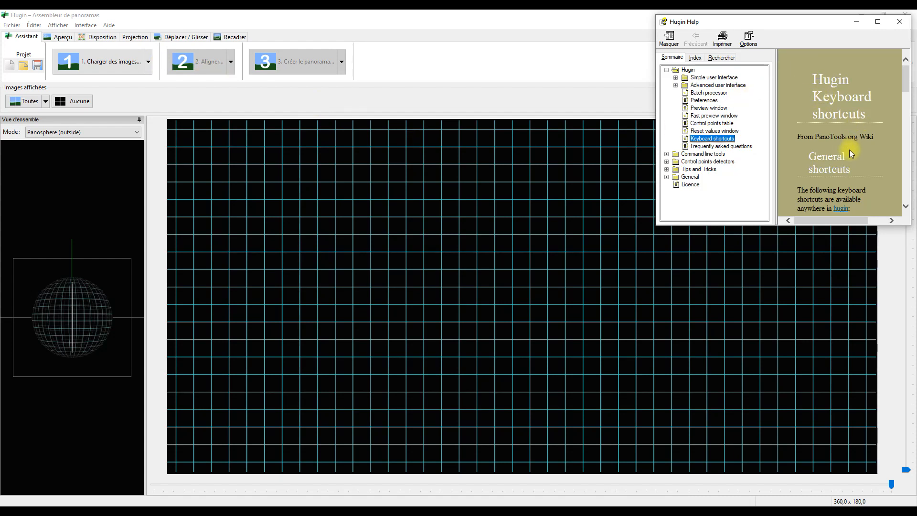
left_click(899, 22)
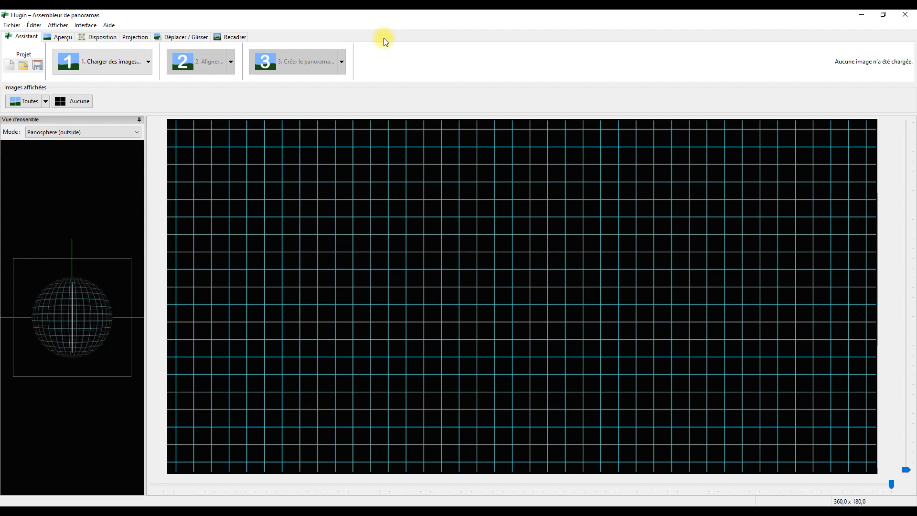
left_click(110, 25)
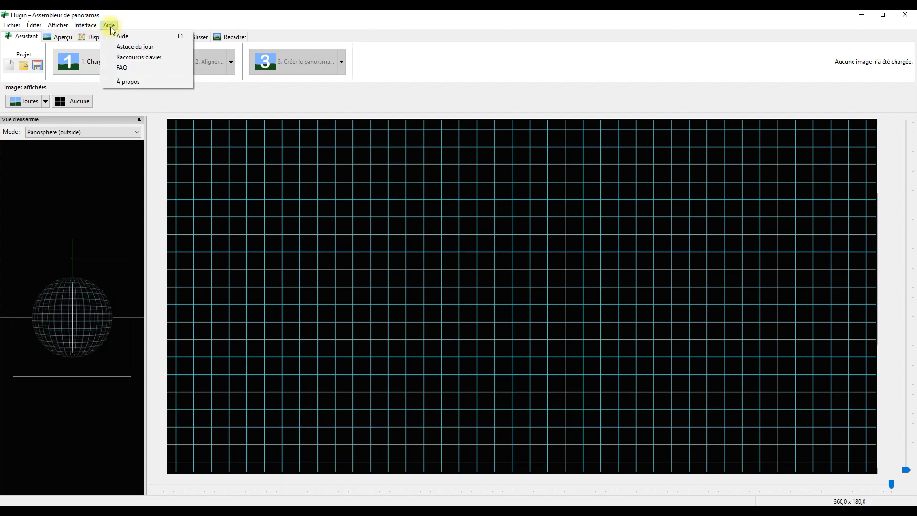
left_click(130, 68)
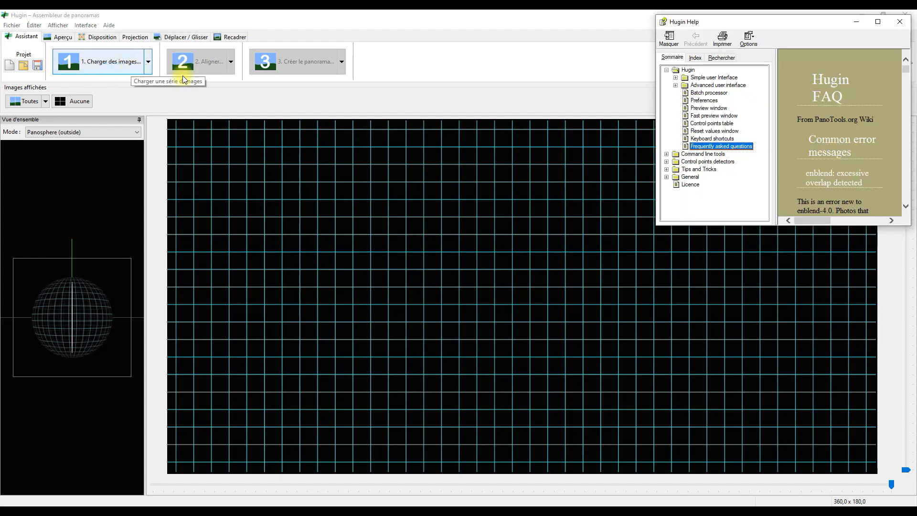
left_click(899, 24)
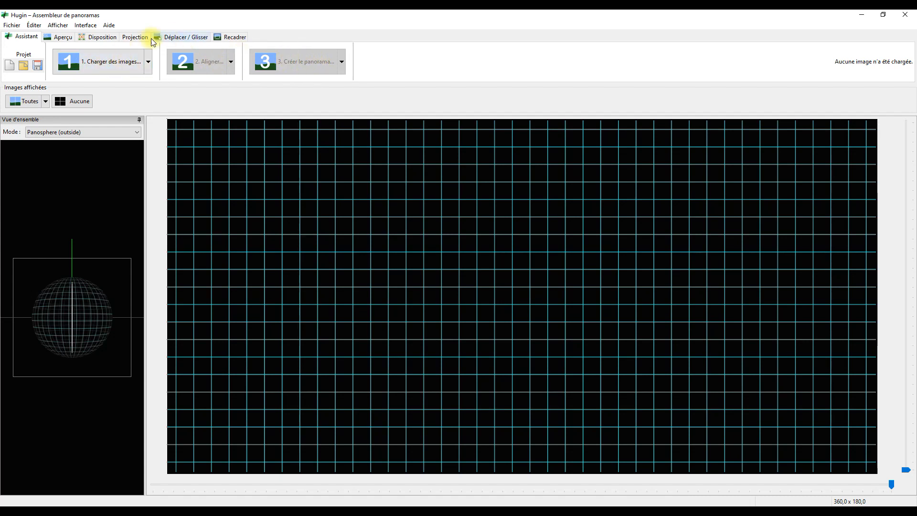
Load the images Bagard Travaux Mairie (8), (9) and (10) from the Panorama montage folder.
left_click(106, 62)
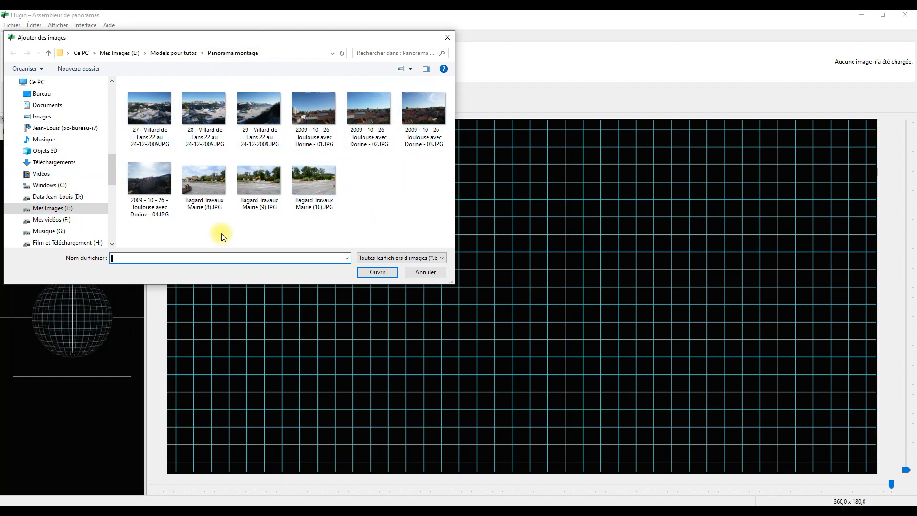
left_click_drag(367, 188, 193, 198)
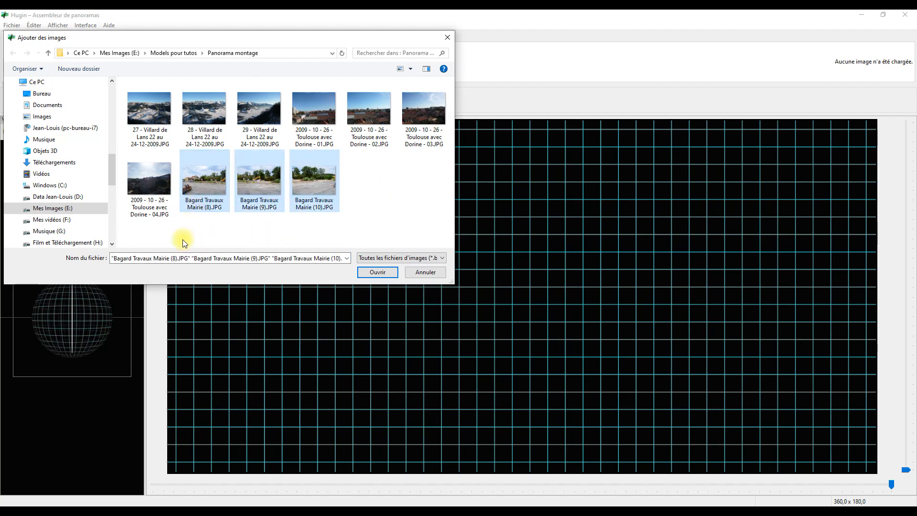
left_click(374, 274)
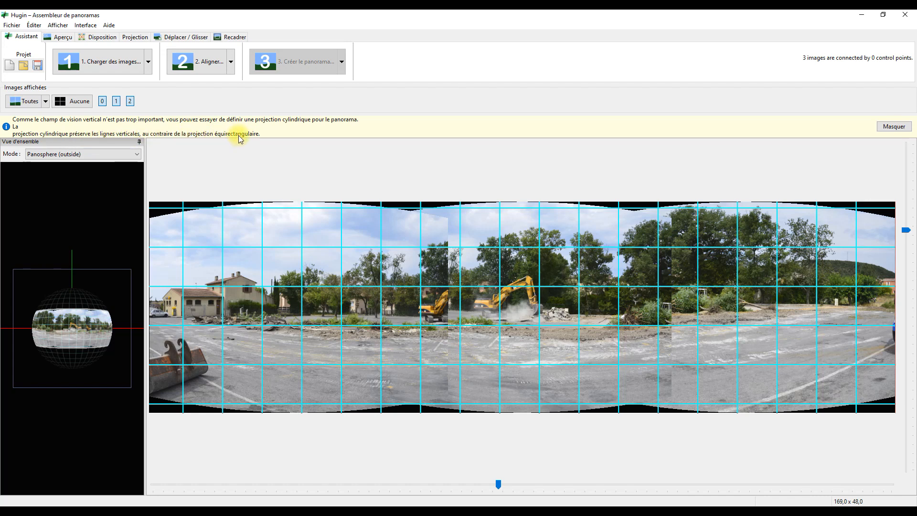
Change the panorama's projection to Cylindrique.
left_click(136, 39)
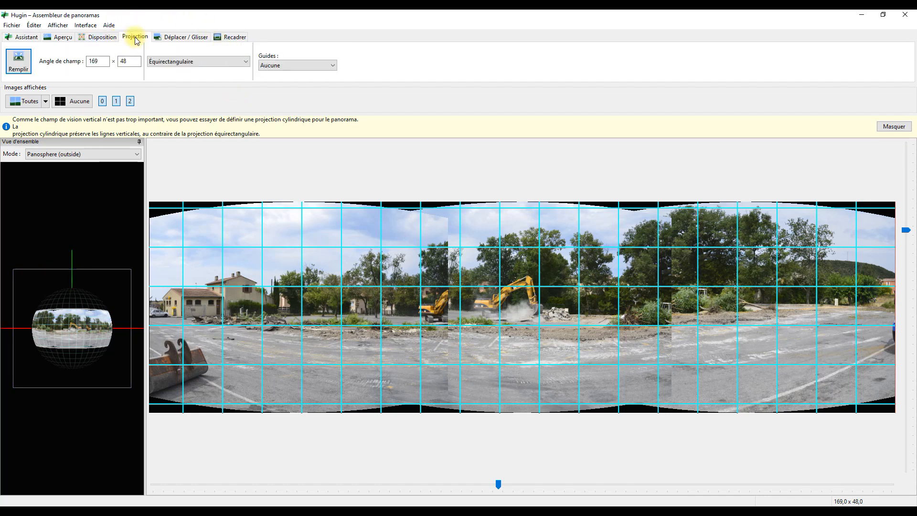
left_click(246, 62)
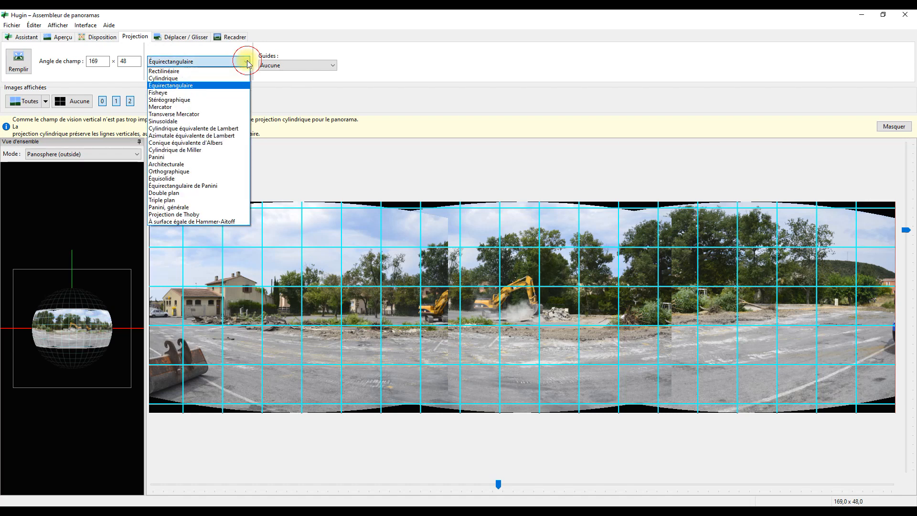
left_click(160, 78)
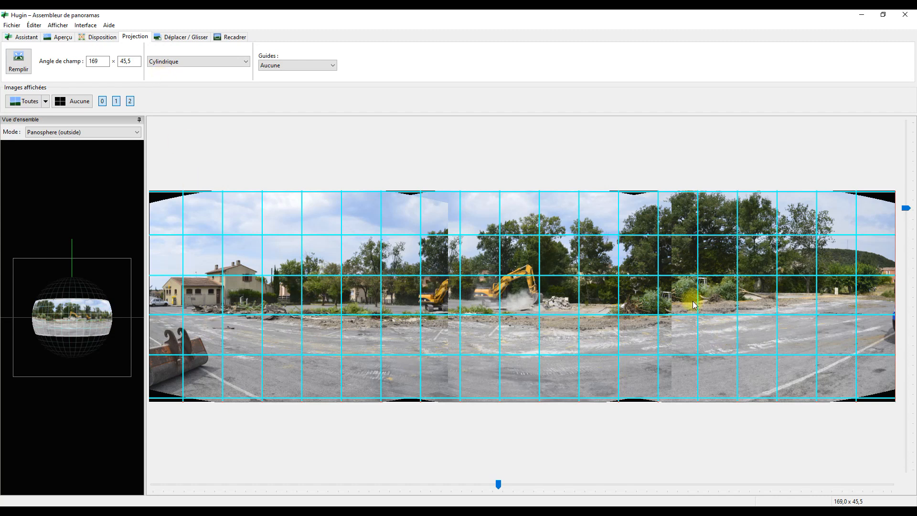
Align the three loaded images, and check the panorama's output settings without creating the file.
left_click(23, 38)
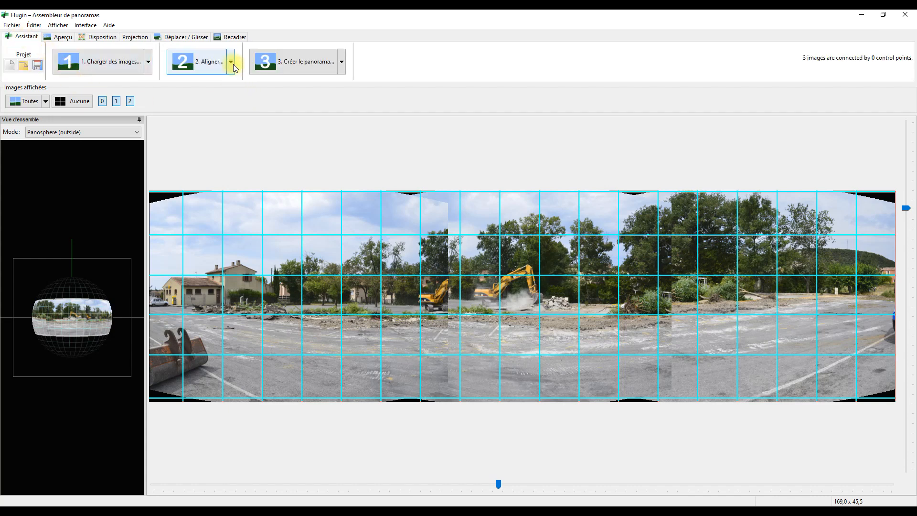
left_click(207, 61)
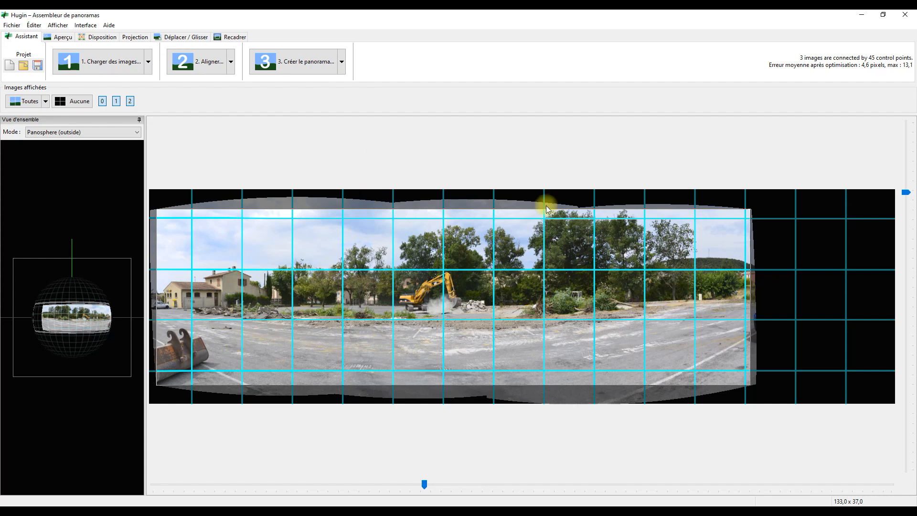
left_click(312, 62)
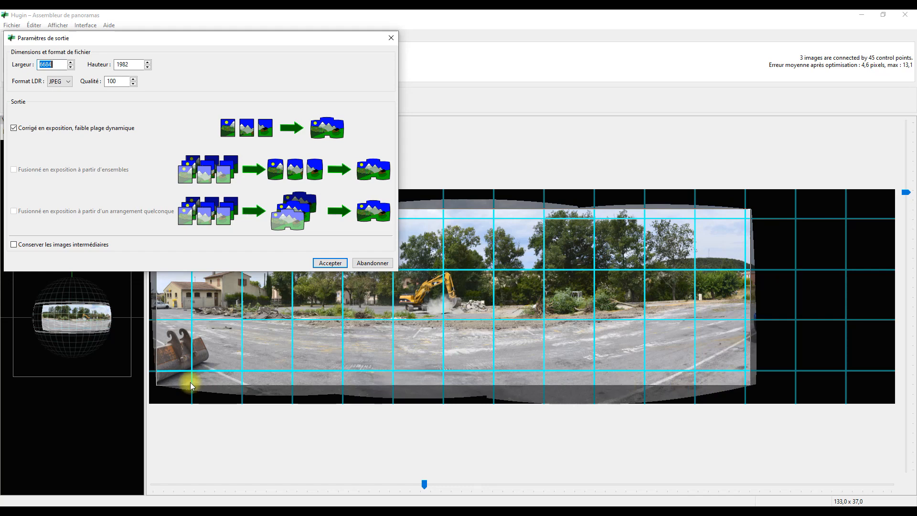
left_click(372, 262)
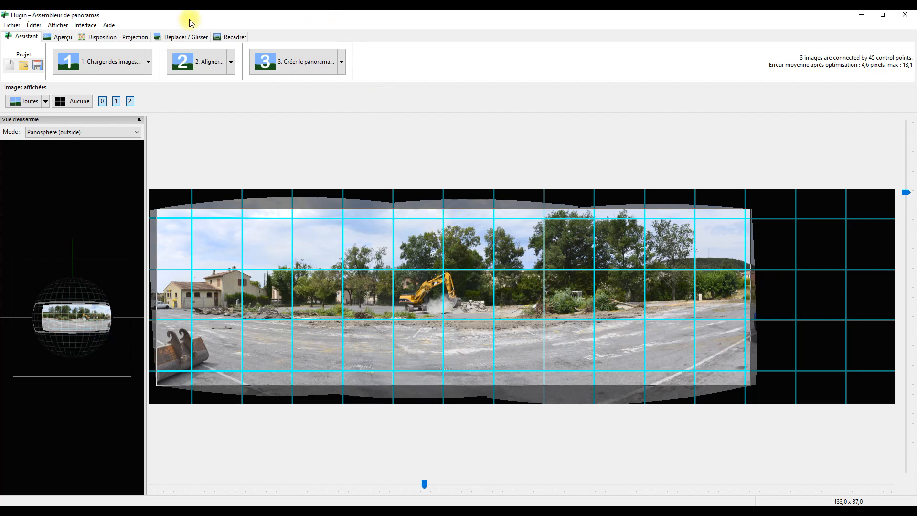
Adjust the crop rectangle by hand to about left 112, top 248, right 6754 and bottom 2214, and return to the assistant.
left_click(233, 38)
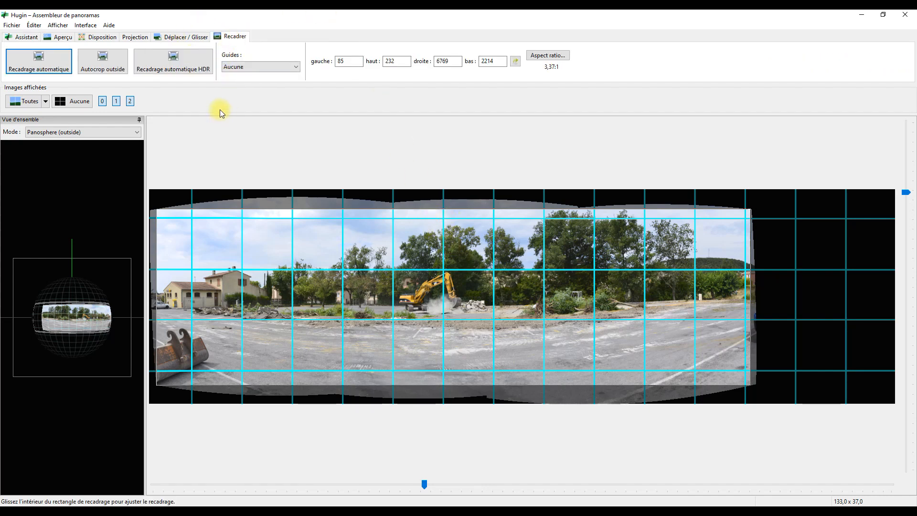
mouse_move(417, 277)
left_mouse_down()
mouse_move(408, 265)
mouse_move(420, 270)
left_mouse_up()
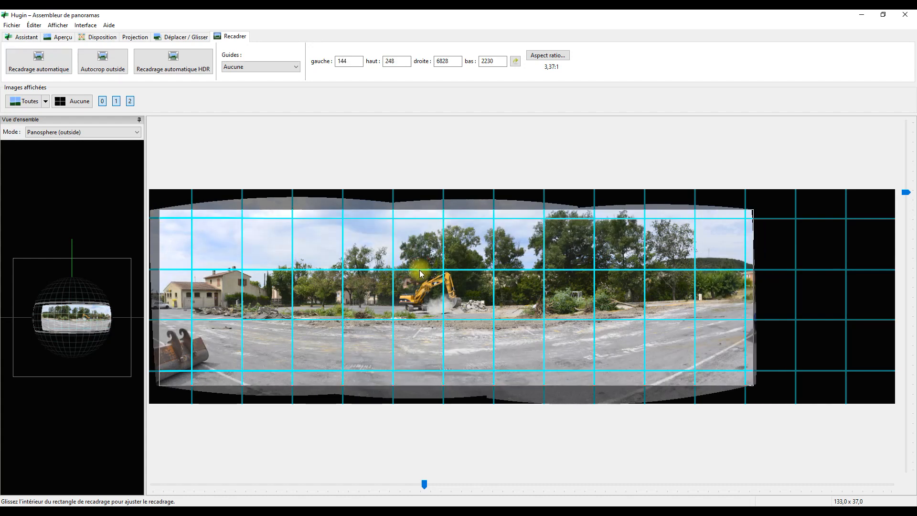
mouse_move(752, 209)
left_mouse_down()
mouse_move(744, 218)
mouse_move(750, 210)
mouse_move(687, 214)
mouse_move(749, 211)
left_mouse_up()
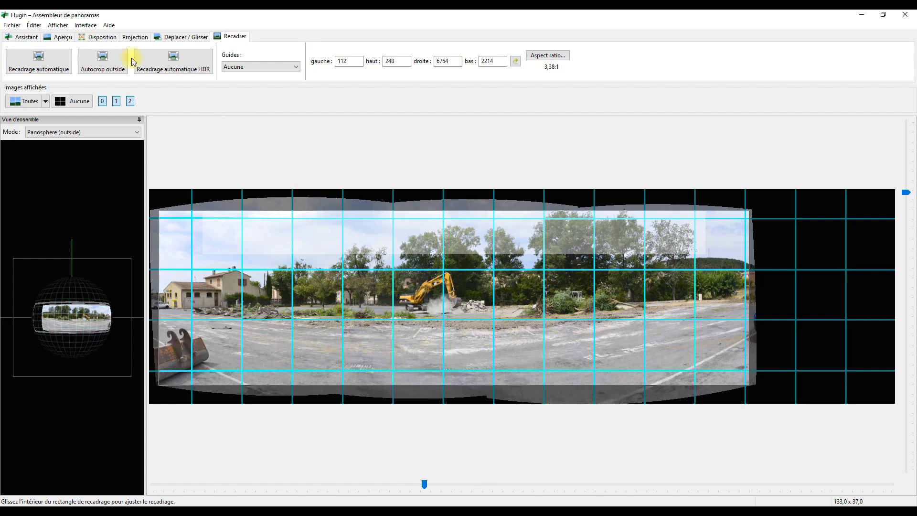
left_click(29, 39)
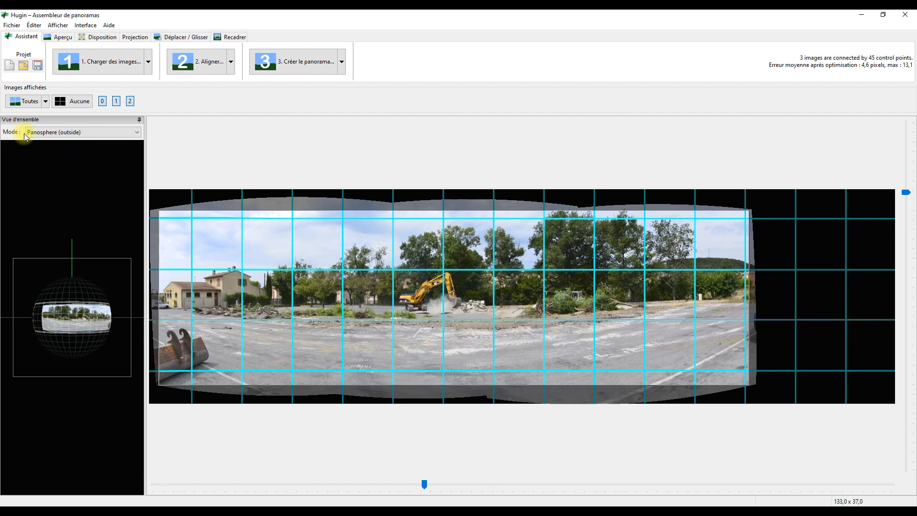
Preview the overview in Panosphere (inside) mode and switch it back to Panosphere (outside).
left_click(137, 137)
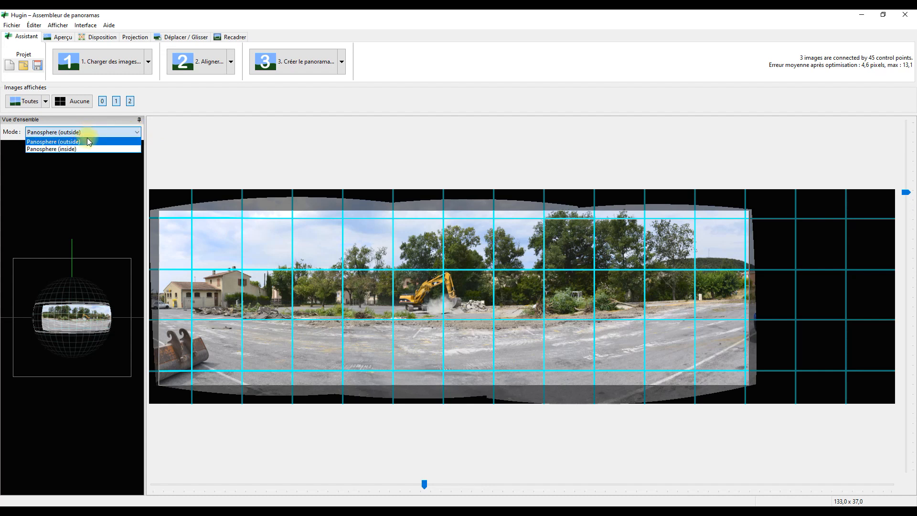
left_click(76, 149)
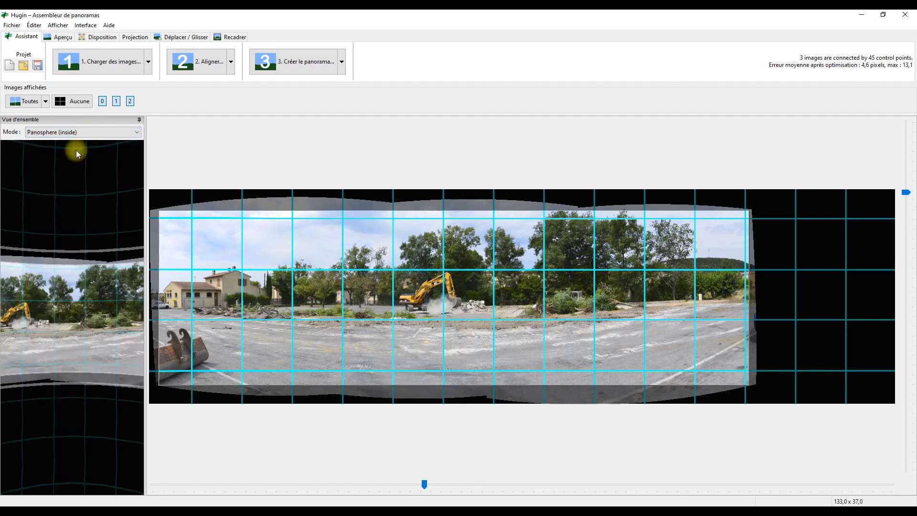
left_click(106, 136)
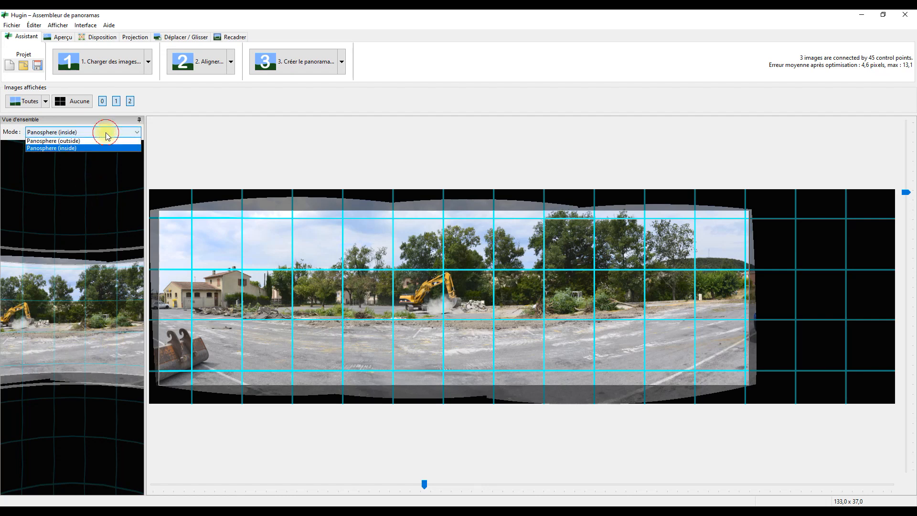
left_click(71, 142)
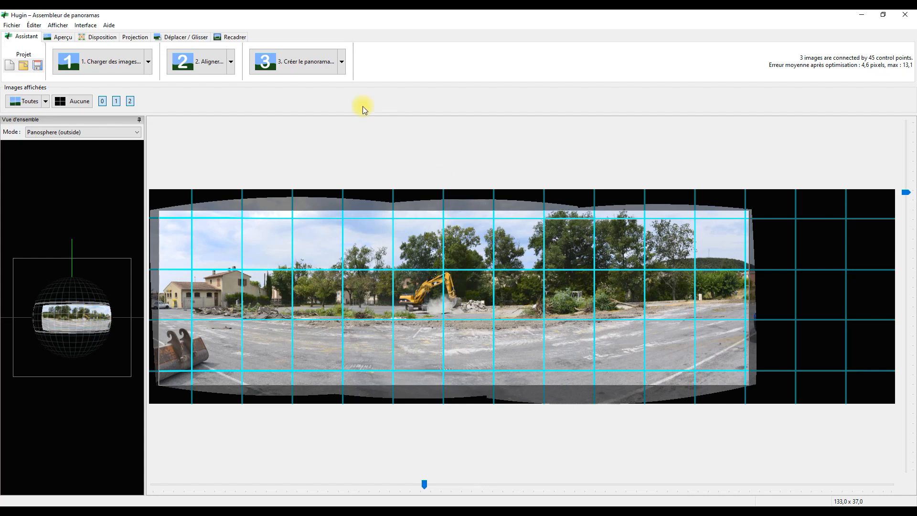
Start creating the panorama, try TIFF as the LDR format, and accept the output settings with JPEG at quality 100.
left_click(303, 61)
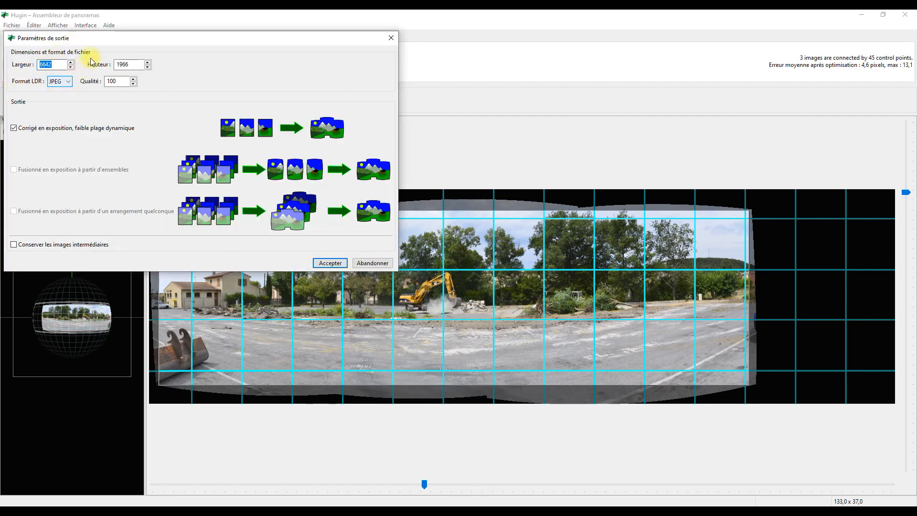
left_click(72, 84)
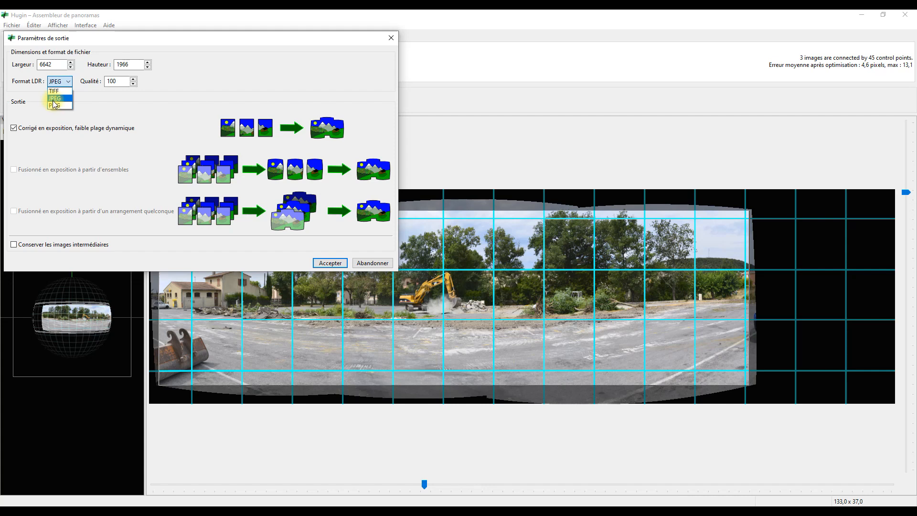
left_click(54, 91)
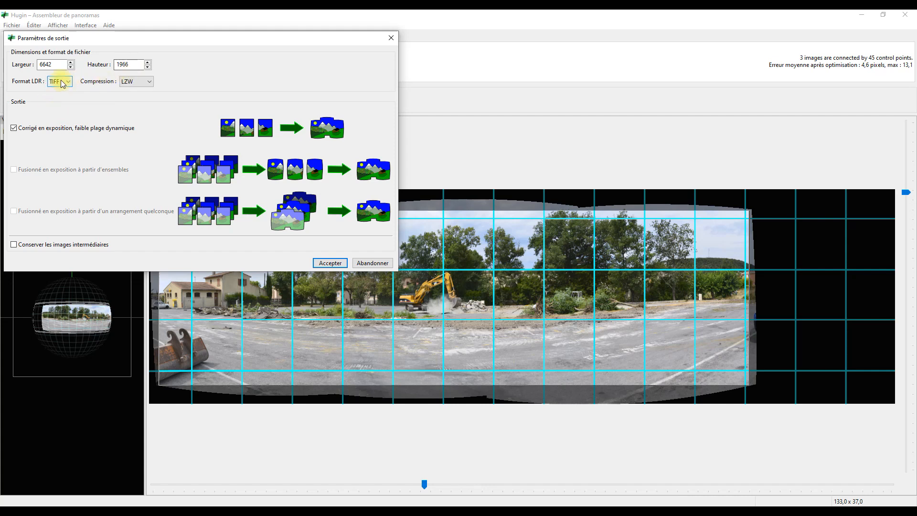
left_click(66, 82)
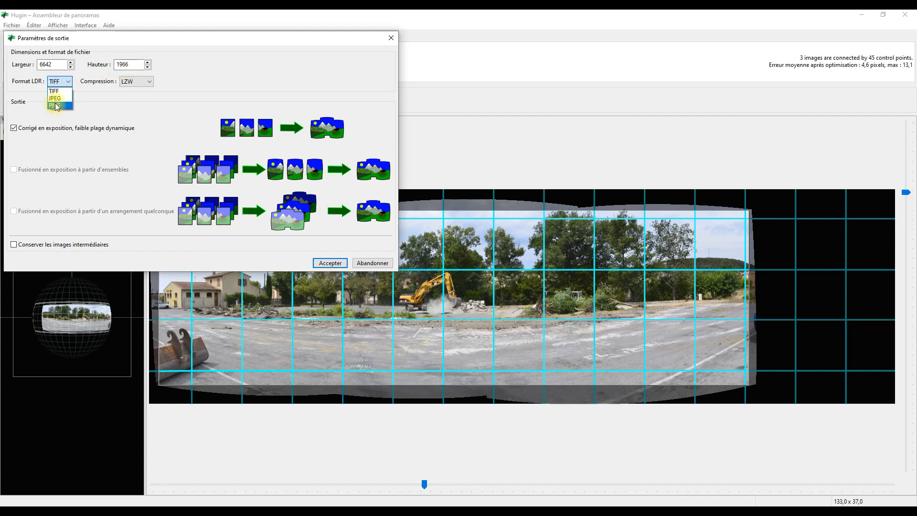
left_click(55, 98)
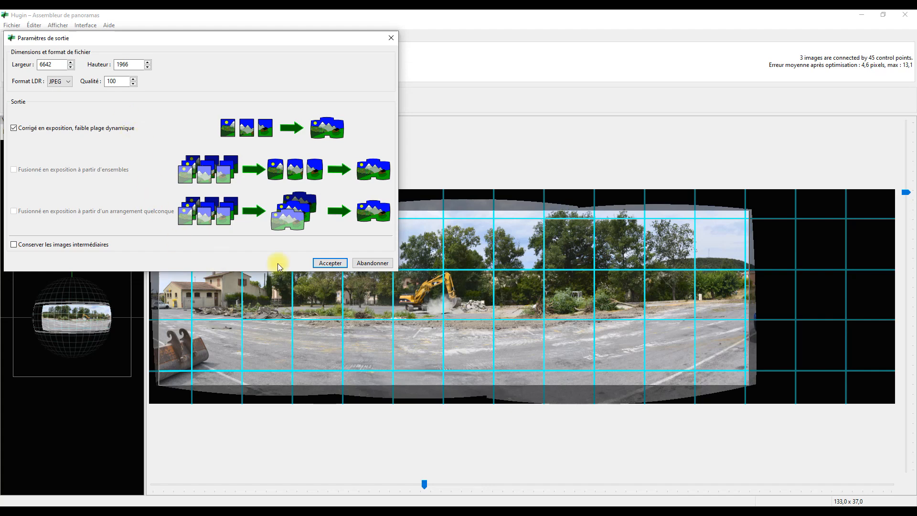
left_click(334, 264)
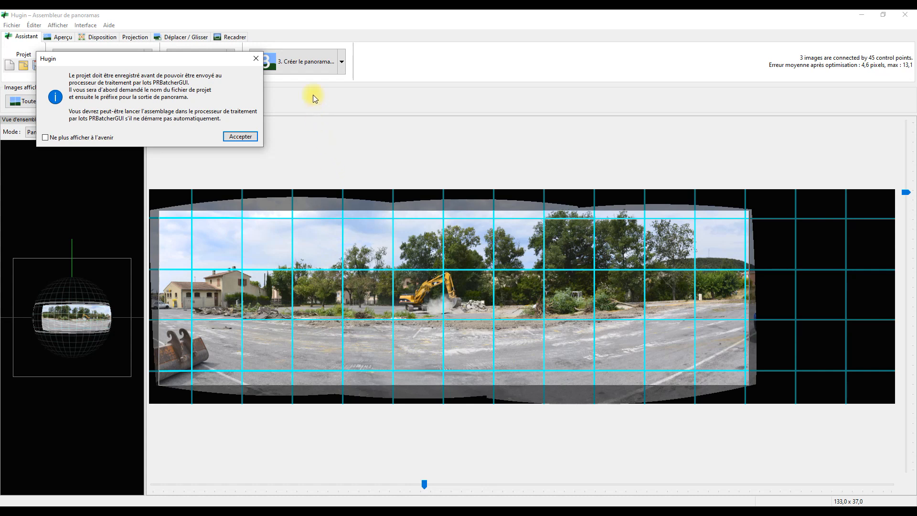
Save the project as Bagard Travaux Mairie (8) - Bagard Travaux Mairie (10).pto, stitch it with the same output prefix, and close the batch processor.
left_click_drag(159, 59, 460, 246)
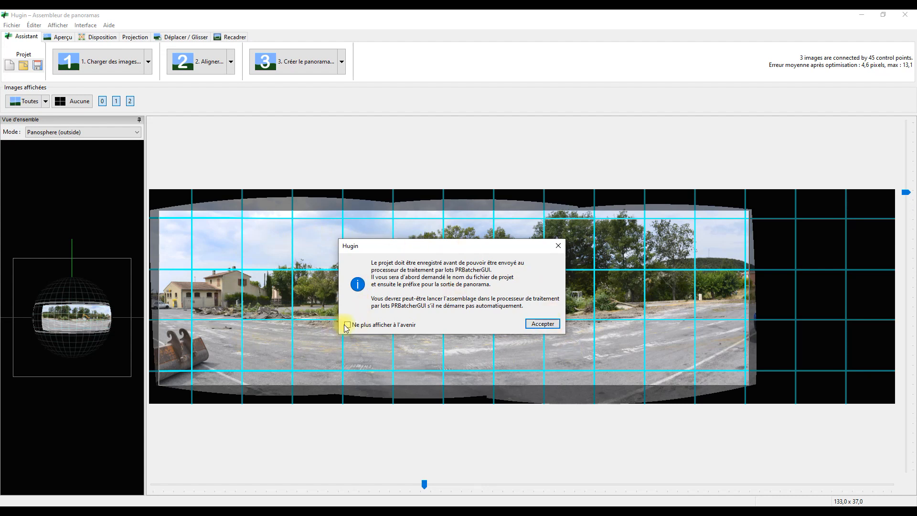
left_click(543, 323)
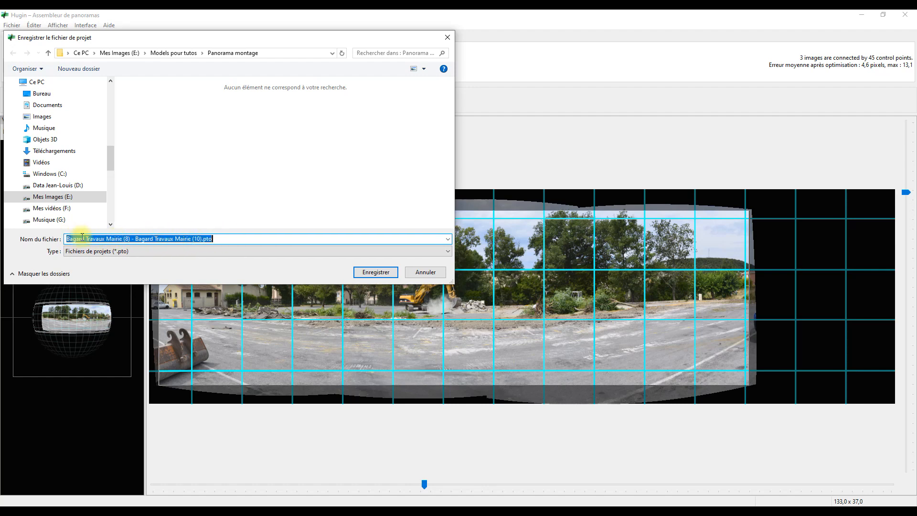
left_click(375, 271)
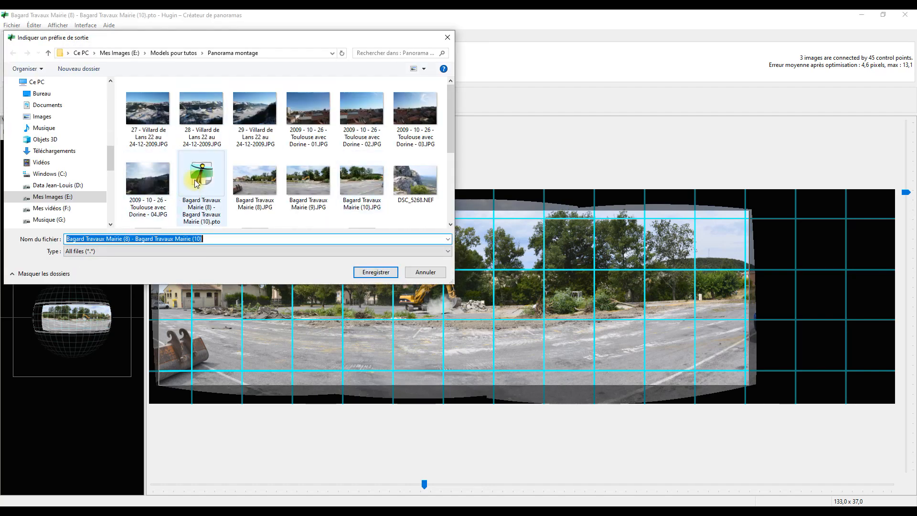
left_click(375, 272)
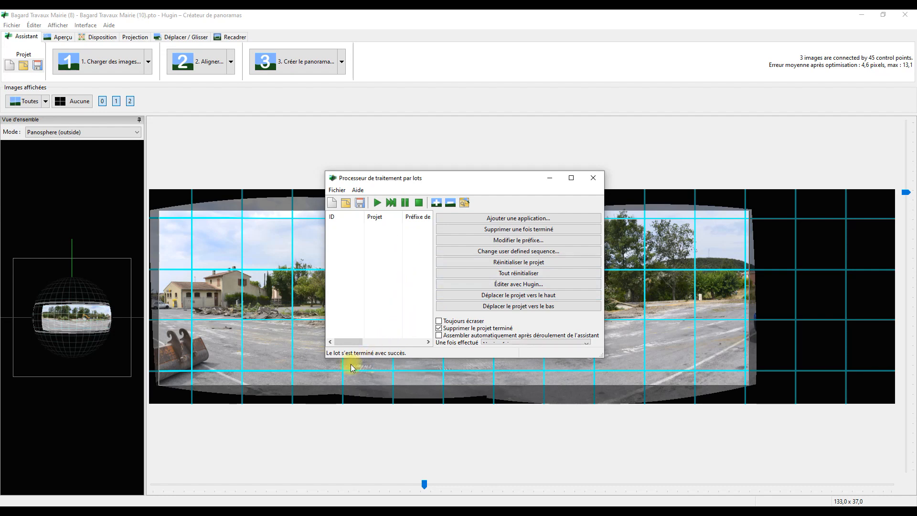
left_click(593, 178)
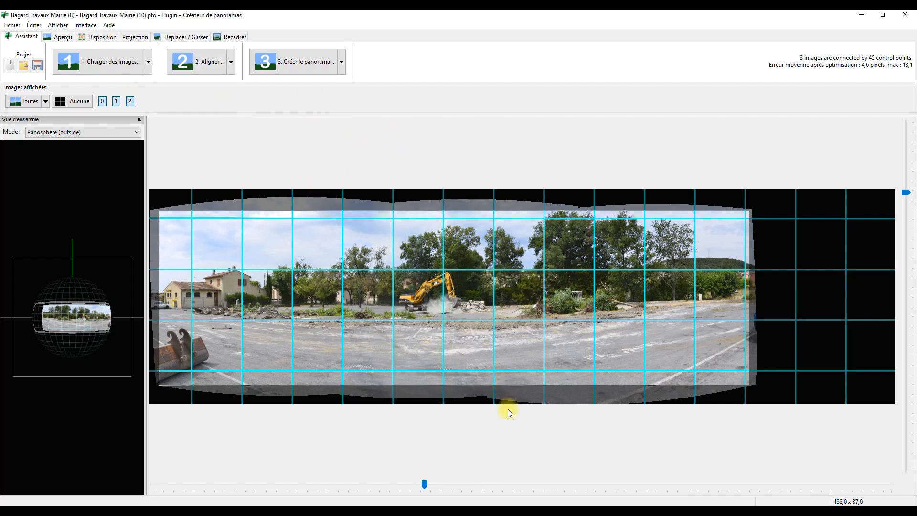
Switch to Adobe Bridge and view the stitched JPEG Bagard Travaux Mairie (8) - Bagard Travaux Mairie (10) full screen.
left_click(514, 510)
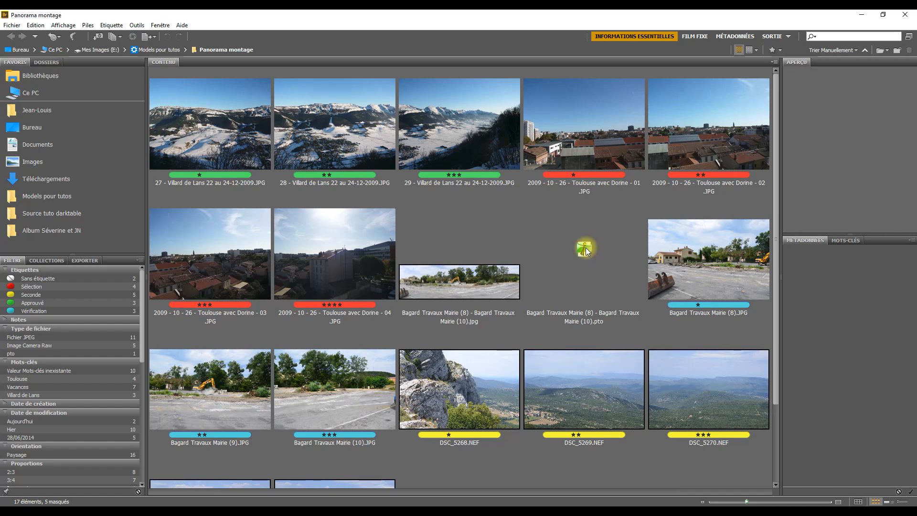
left_click(480, 275)
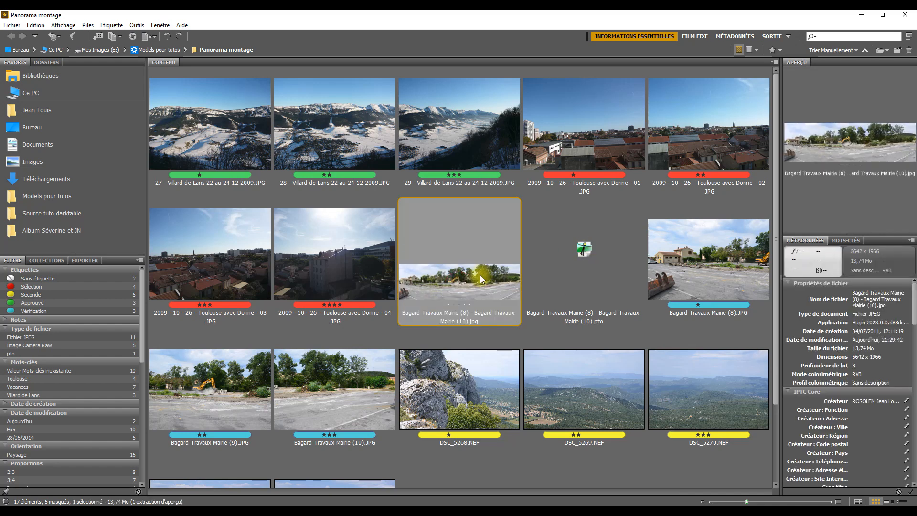
key("space")
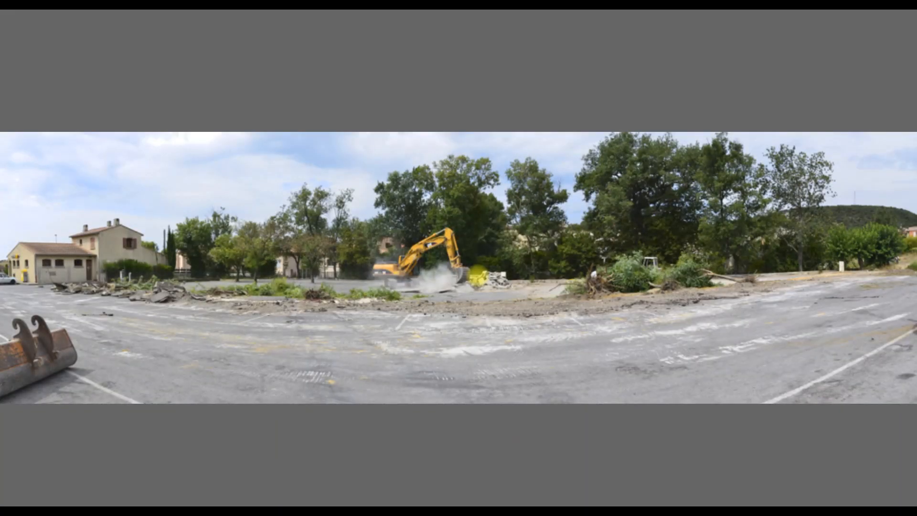
key("space")
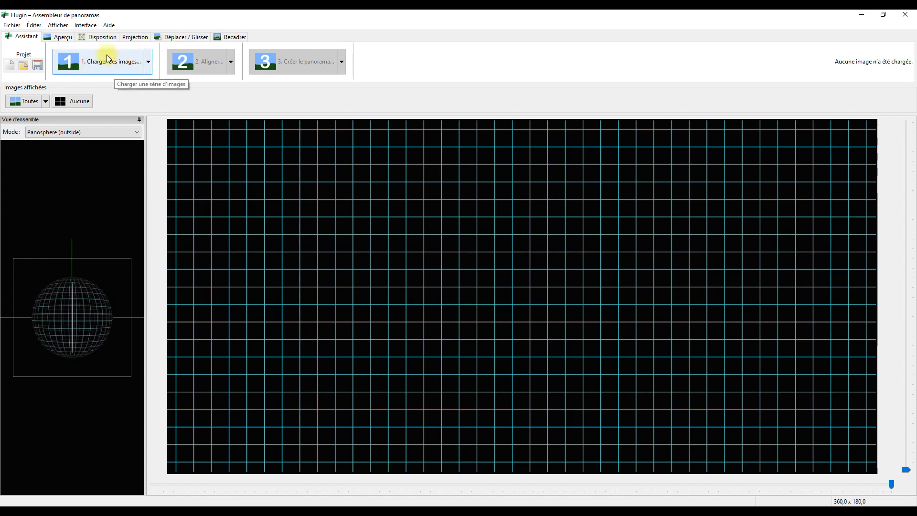
Look at Hugin's Avancée and Experte interfaces, and return to the Simple interface.
left_click(85, 26)
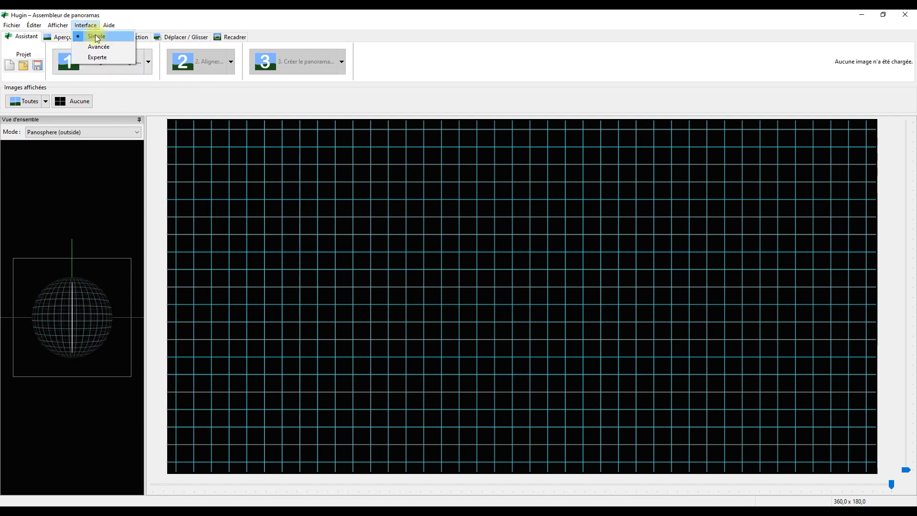
left_click(101, 47)
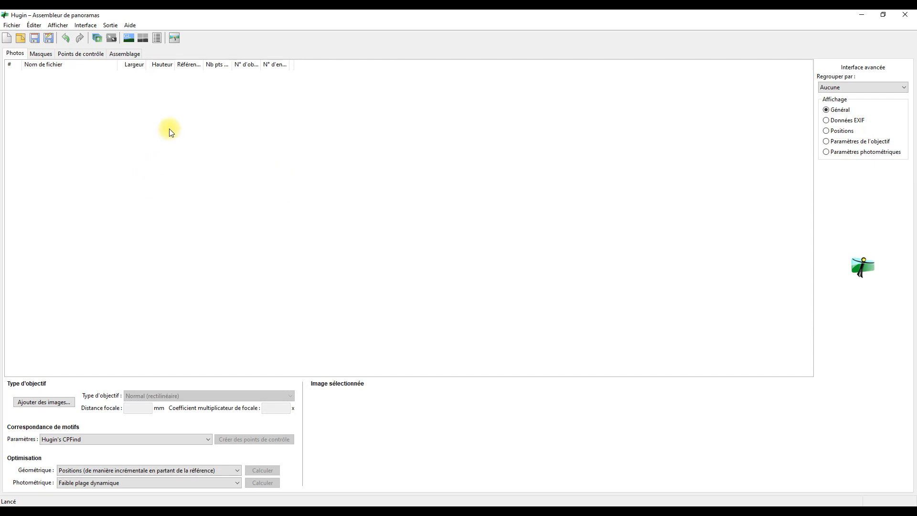
left_click(87, 25)
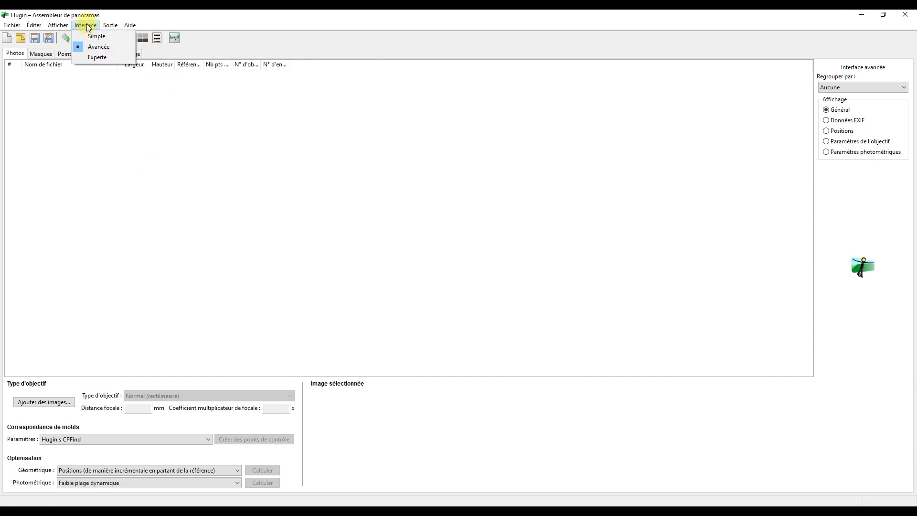
left_click(96, 58)
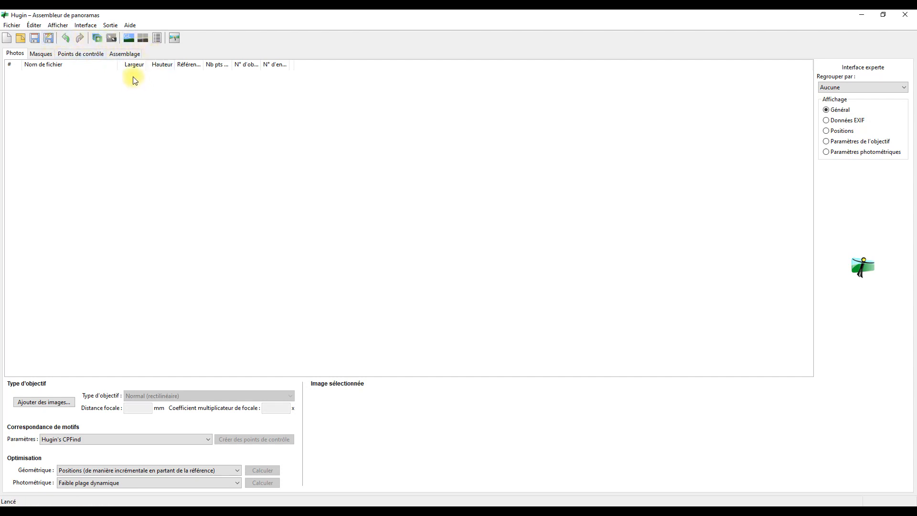
left_click(91, 26)
left_click(100, 39)
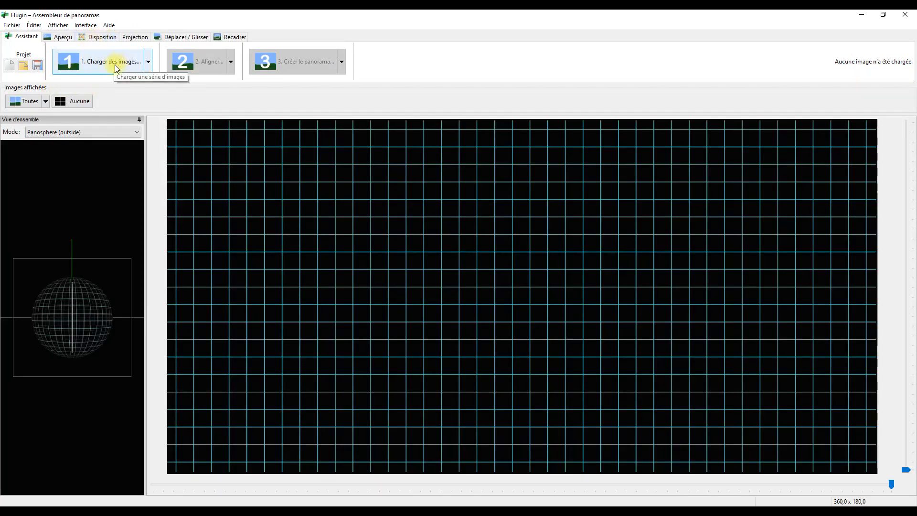
Start loading images for a new panorama and browse to the Panorama avec Hugin folder inside _Source tuto en cour.
left_click(114, 62)
left_click(153, 114)
double_click(154, 114)
double_click(129, 102)
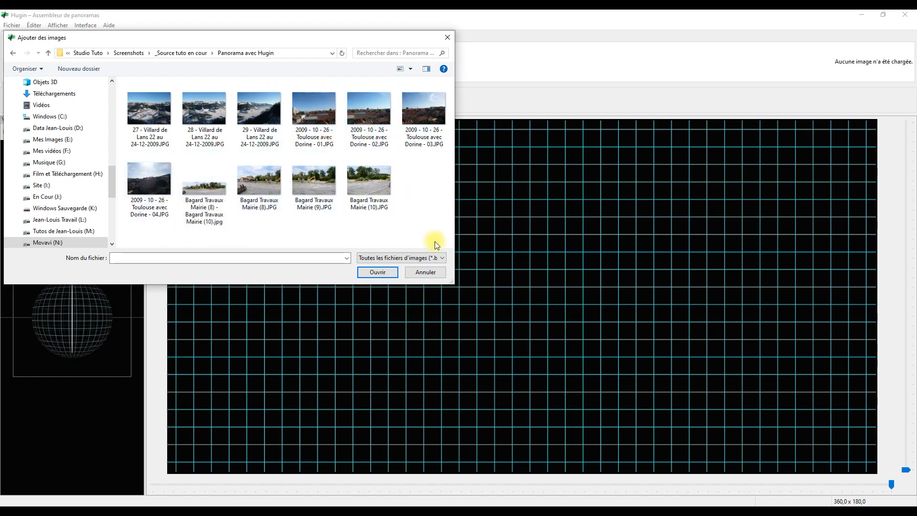
Check the source photos in Adobe Bridge, and load the four 2009 - 10 - 26 Toulouse photos, numbered 01 to 04, into Hugin.
left_click(498, 511)
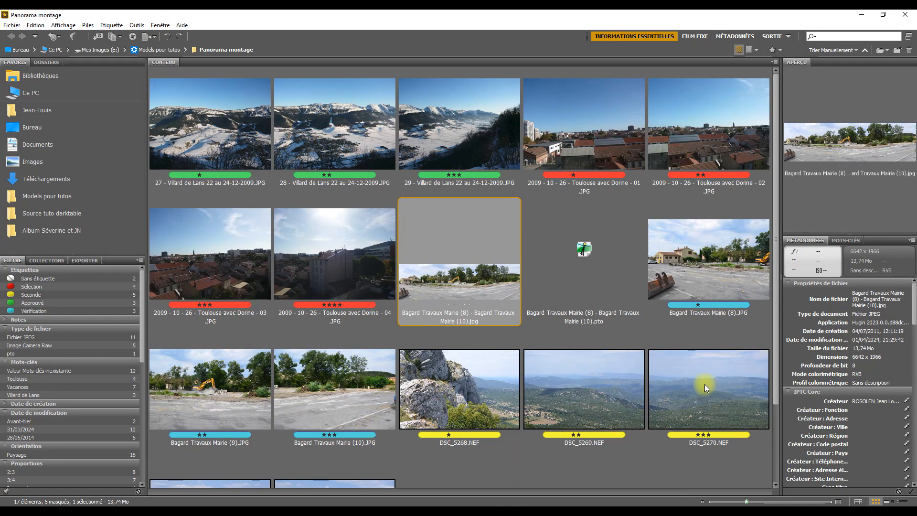
left_click_drag(775, 347, 771, 440)
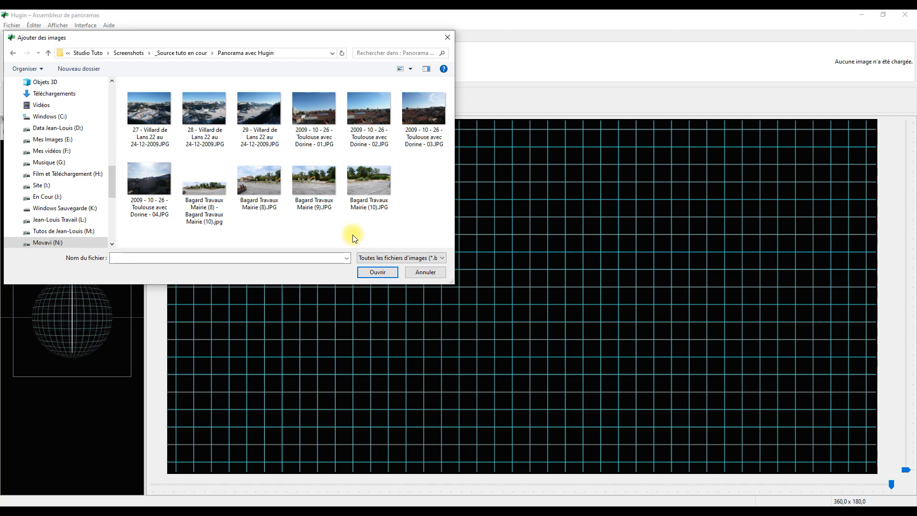
left_click(315, 107)
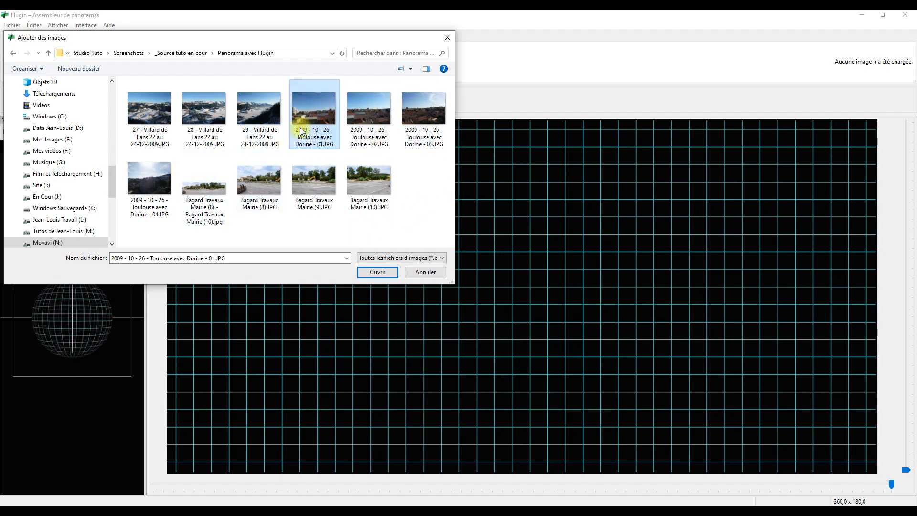
left_click(156, 188, "shift")
left_click(377, 272)
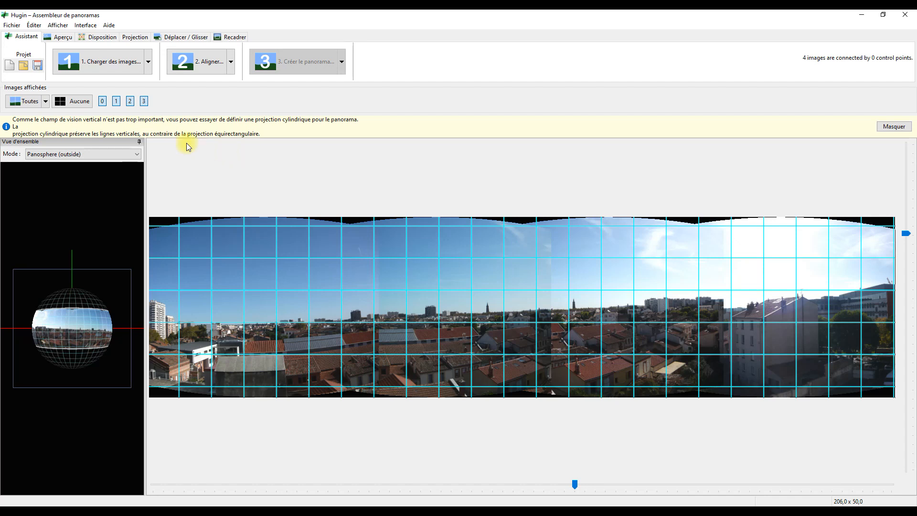
Change the Toulouse panorama's projection to Cylindrique.
left_click(137, 37)
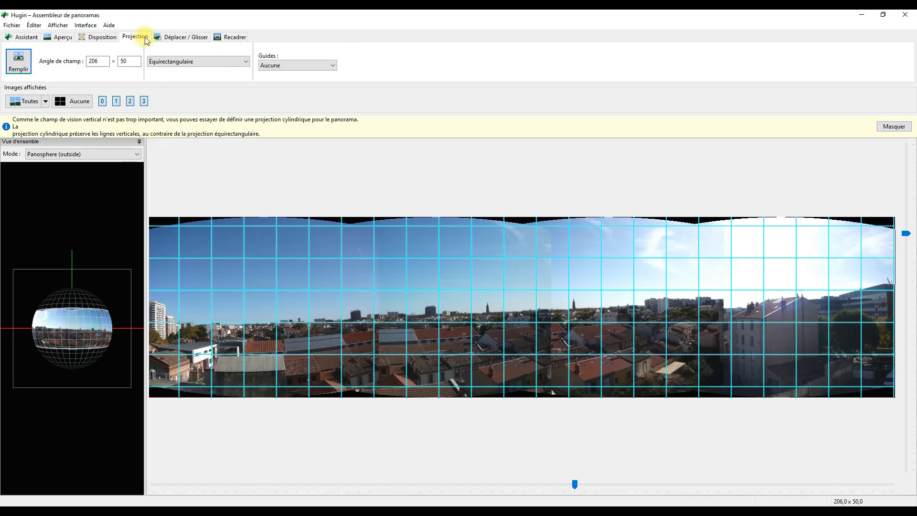
left_click(240, 62)
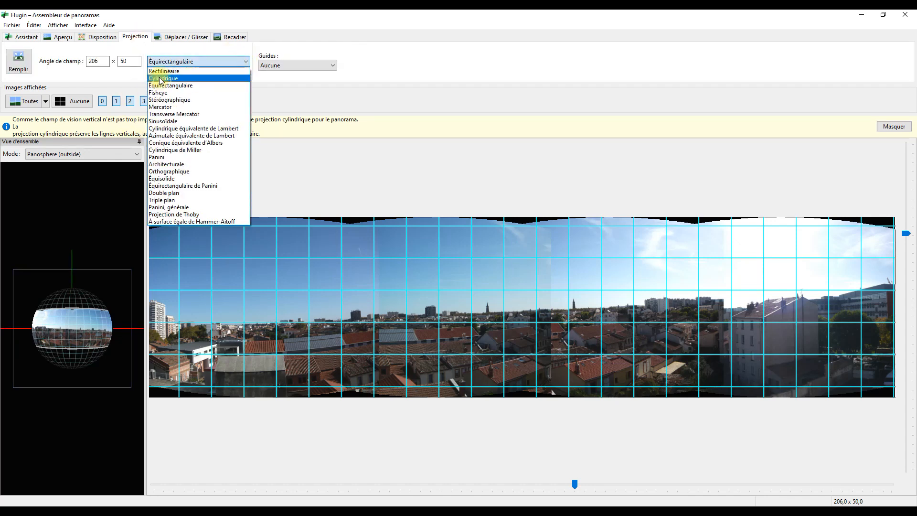
left_click(160, 79)
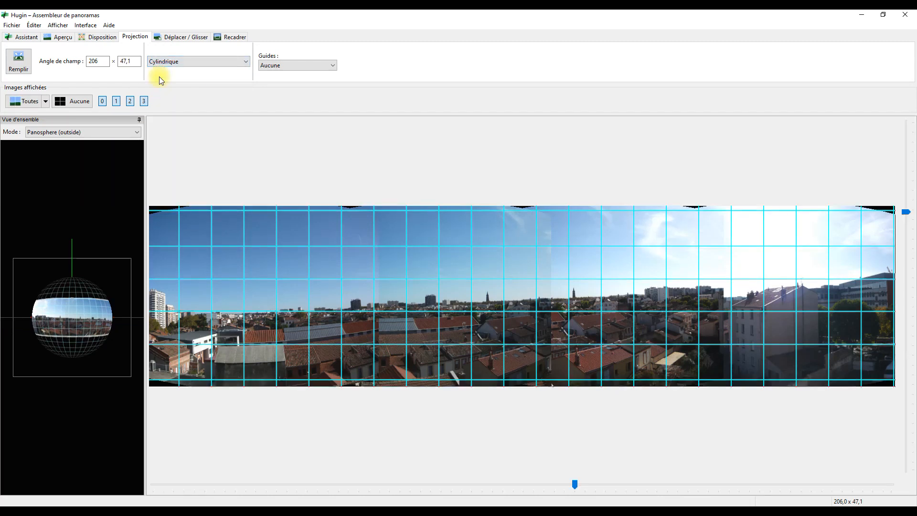
Return to the assistant and align the four Toulouse photos.
left_click(21, 38)
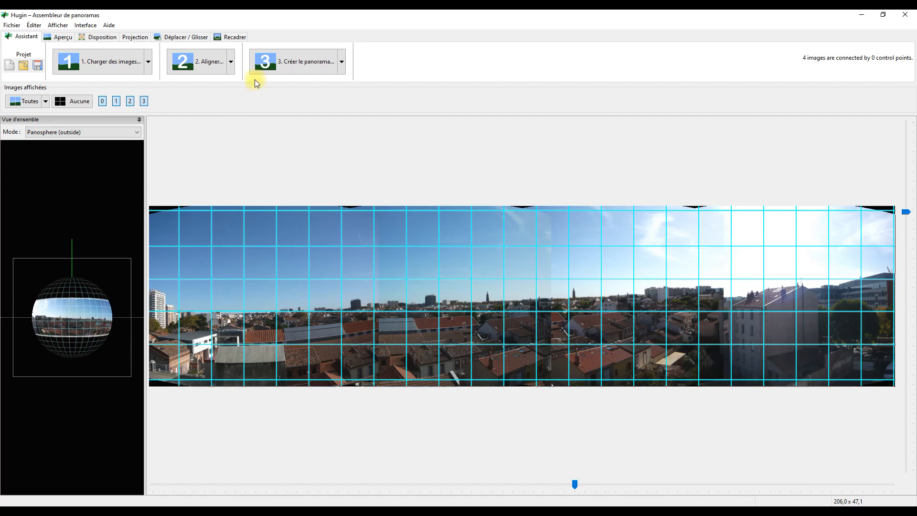
left_click(206, 65)
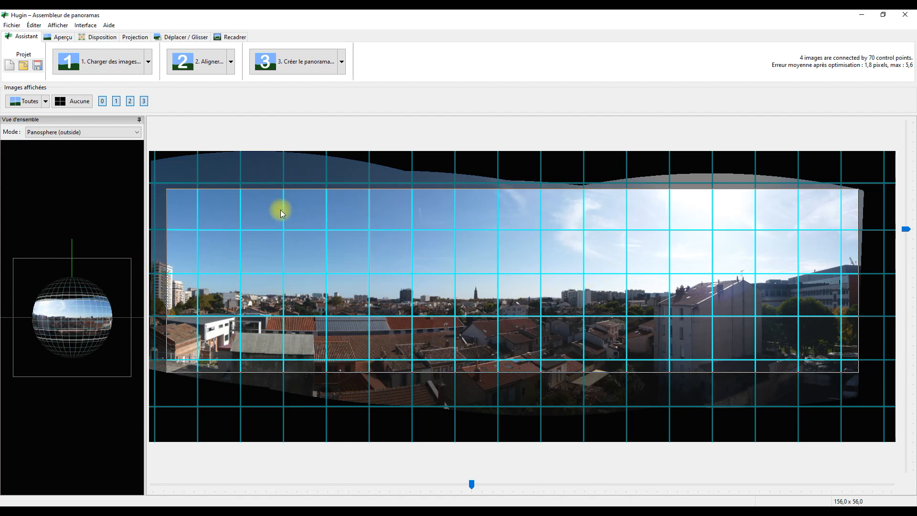
Hide the grid over the panorama and identify the area each Toulouse photo covers in the preview.
left_click(57, 25)
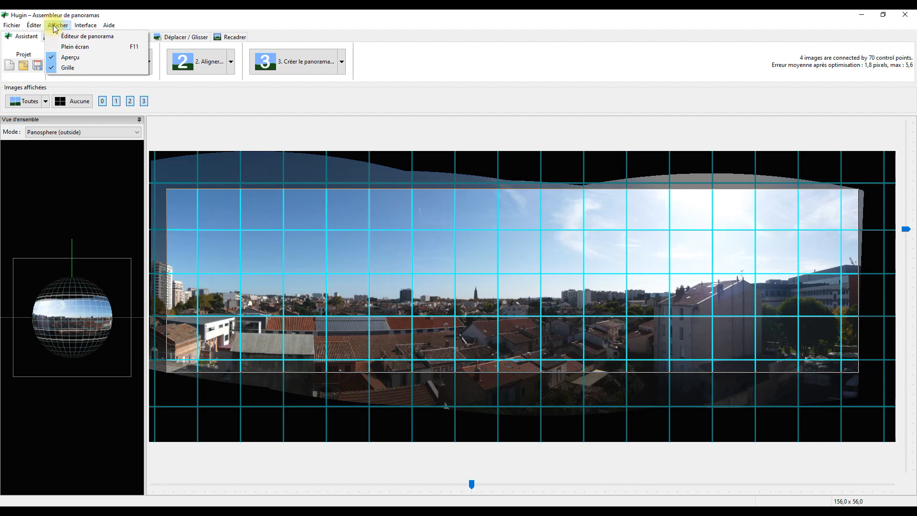
left_click(52, 68)
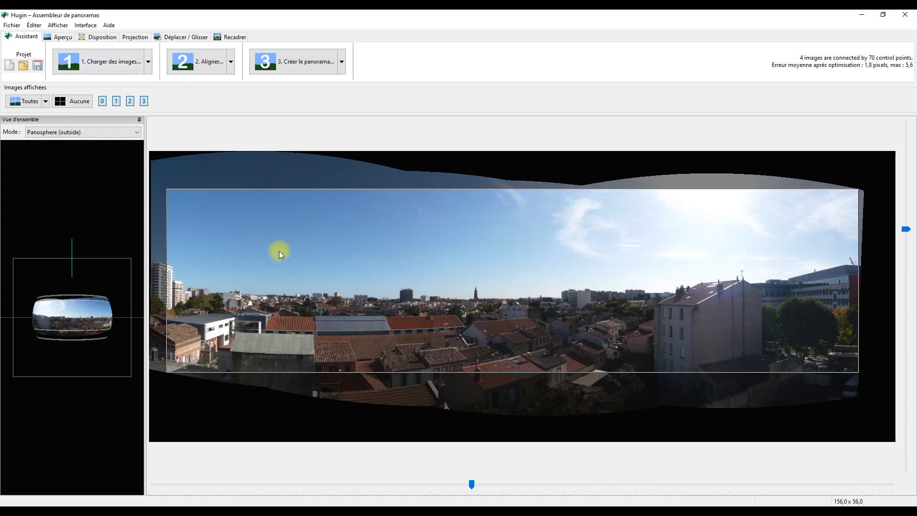
left_click(64, 37)
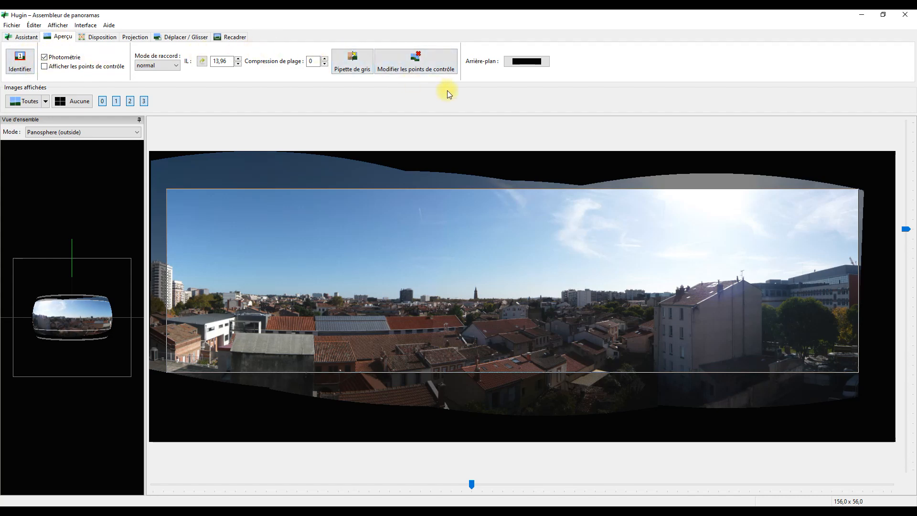
left_click(21, 61)
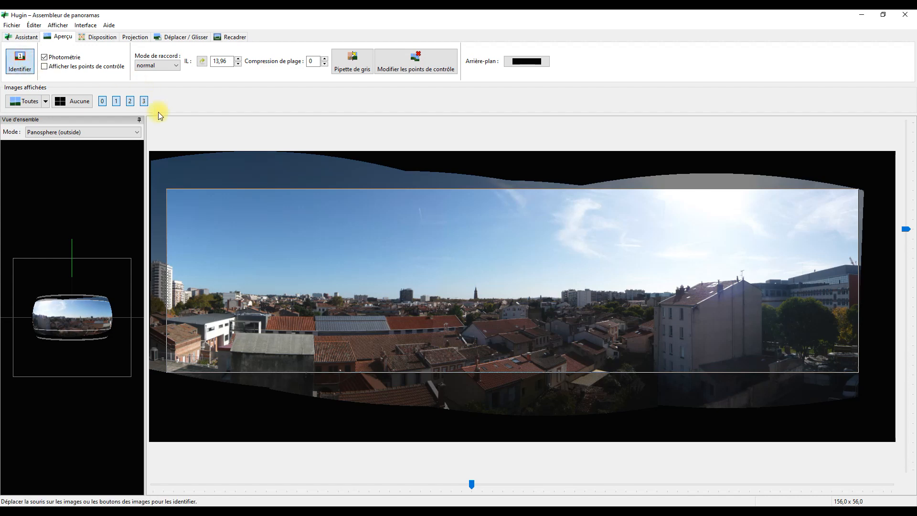
mouse_move(189, 212)
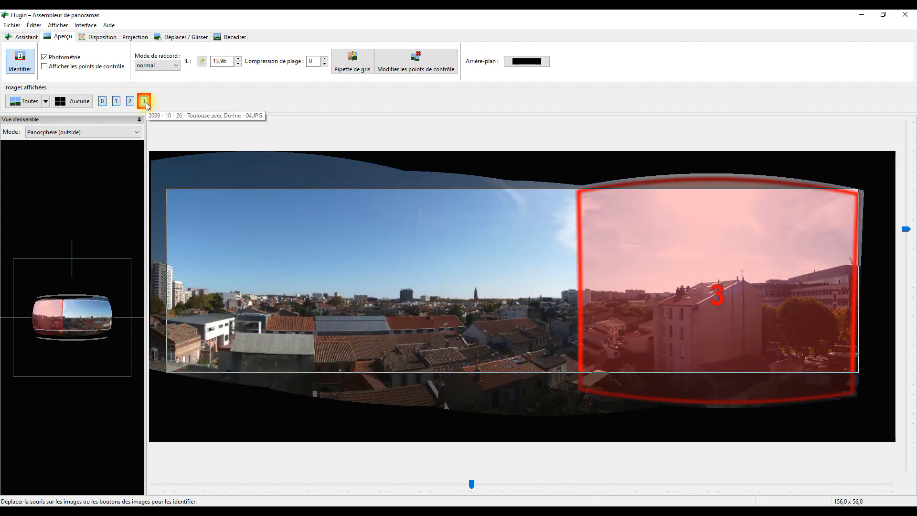
Compare the preview without photometric correction, turn image identification off, and display the control points with photometry re-enabled.
left_click(45, 58)
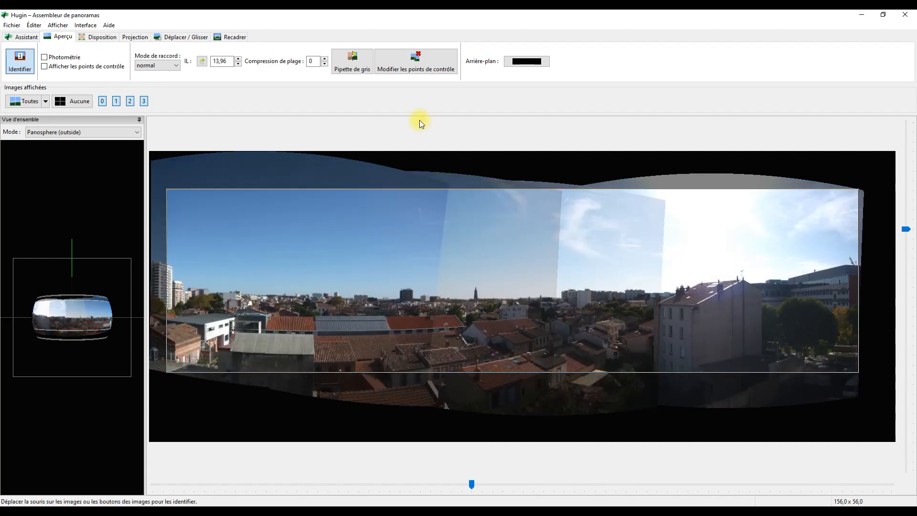
left_click(20, 64)
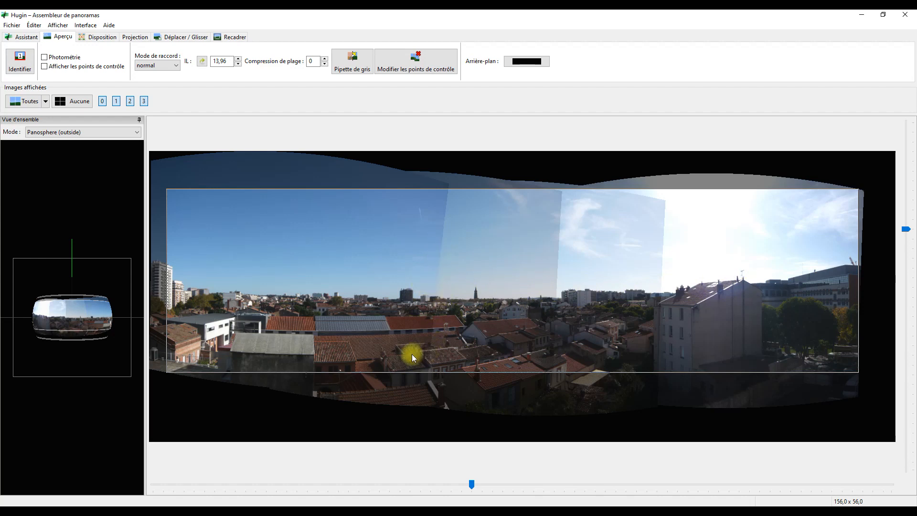
left_click(45, 69)
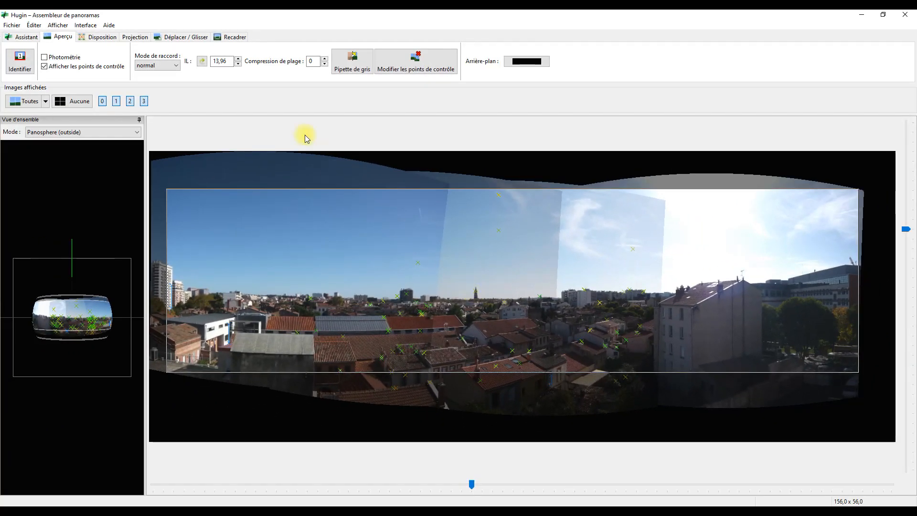
left_click(3, 38)
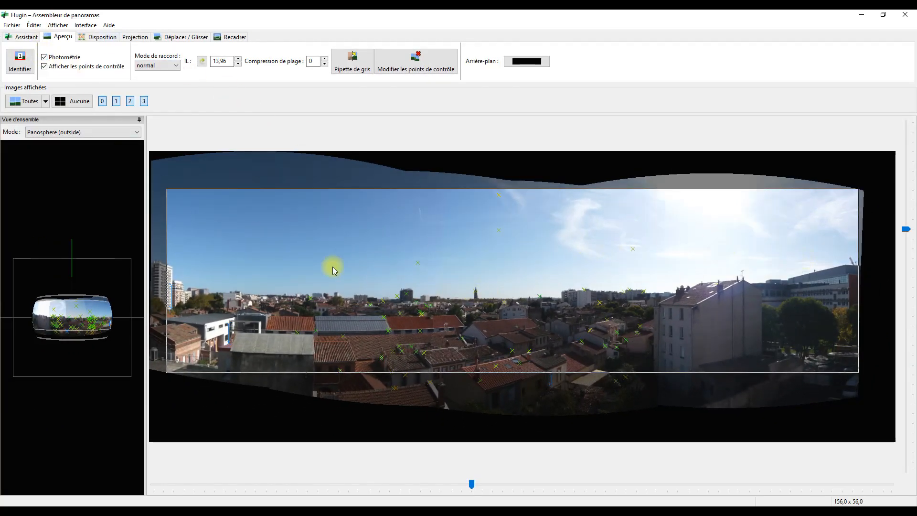
Try the différence blend mode with and without photometry, and restore normal blending with photometry on.
left_click(176, 68)
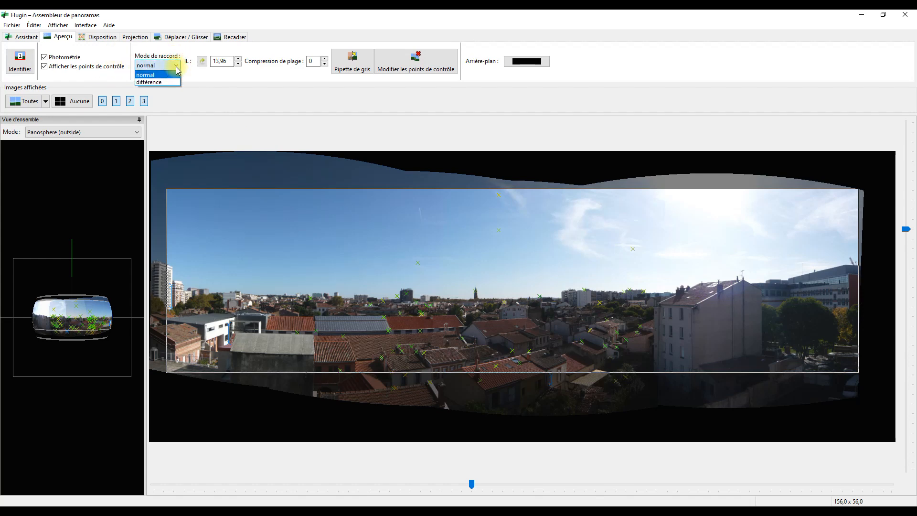
left_click(154, 83)
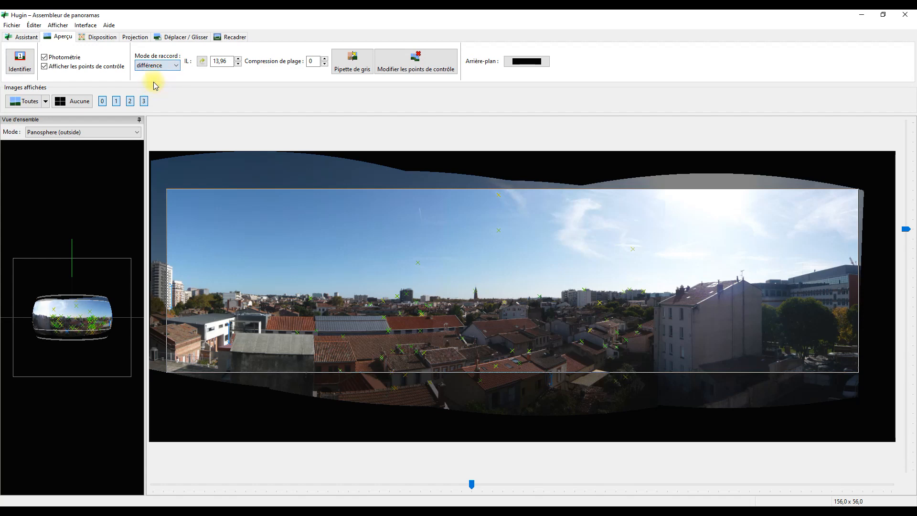
left_click(44, 57)
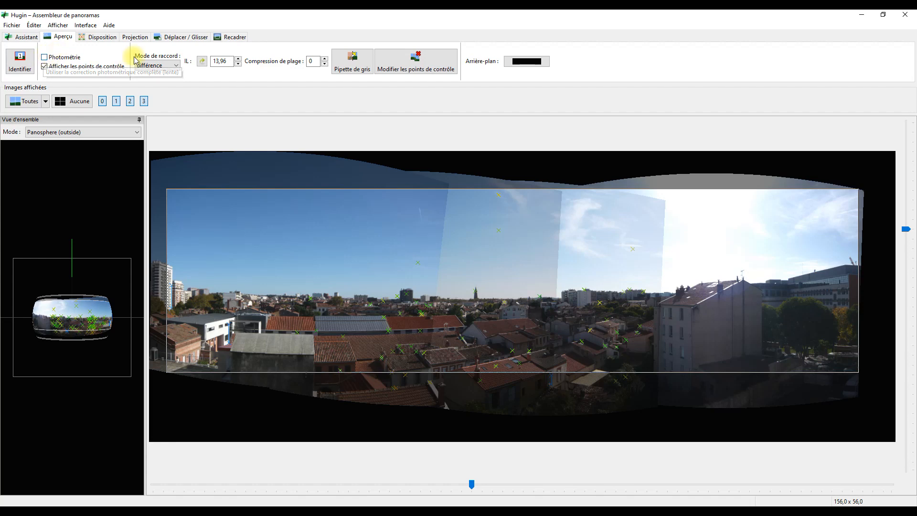
left_click(149, 67)
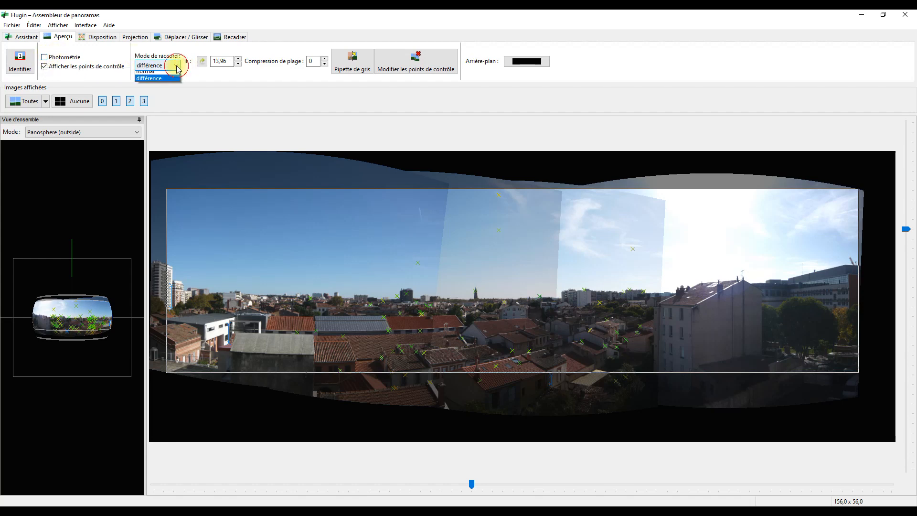
left_click(149, 76)
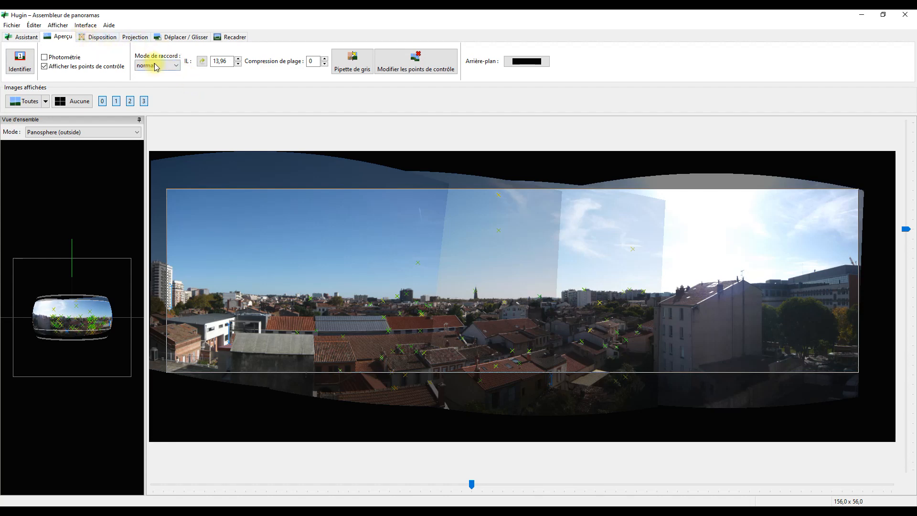
left_click(44, 59)
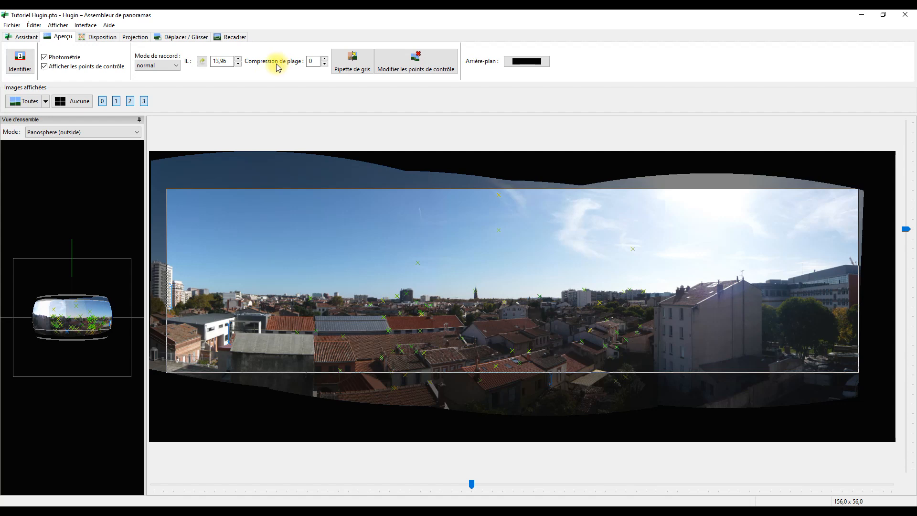
Try changing the exposure value and setting range compression to 1, and restore them to 13,96 and 0.
left_click(238, 58)
left_click(239, 63)
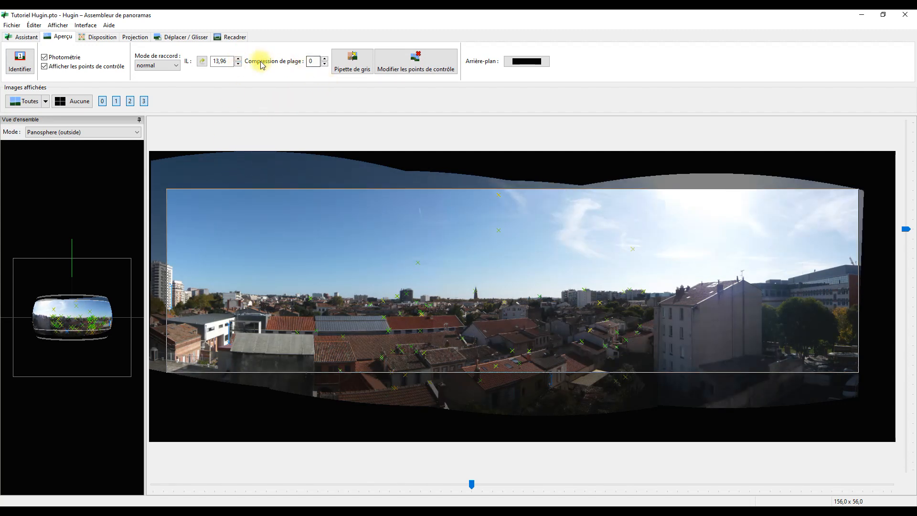
left_click(325, 59)
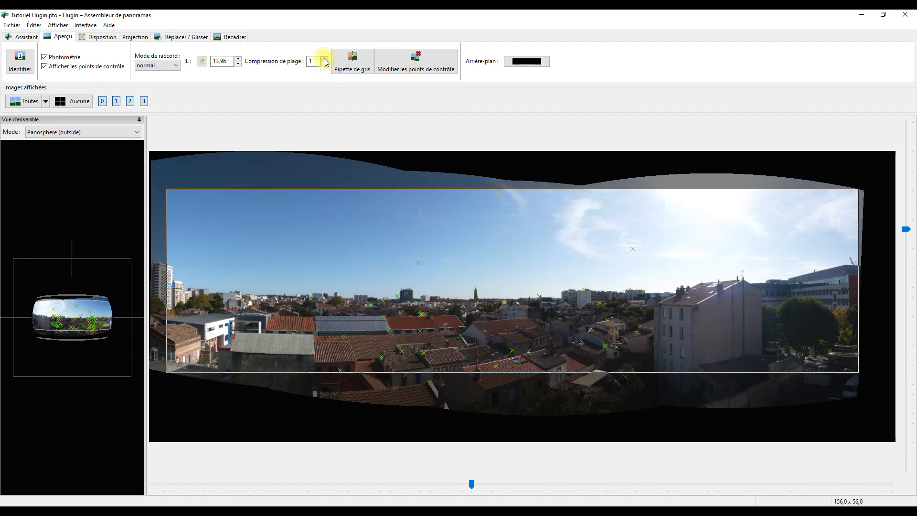
left_click(324, 64)
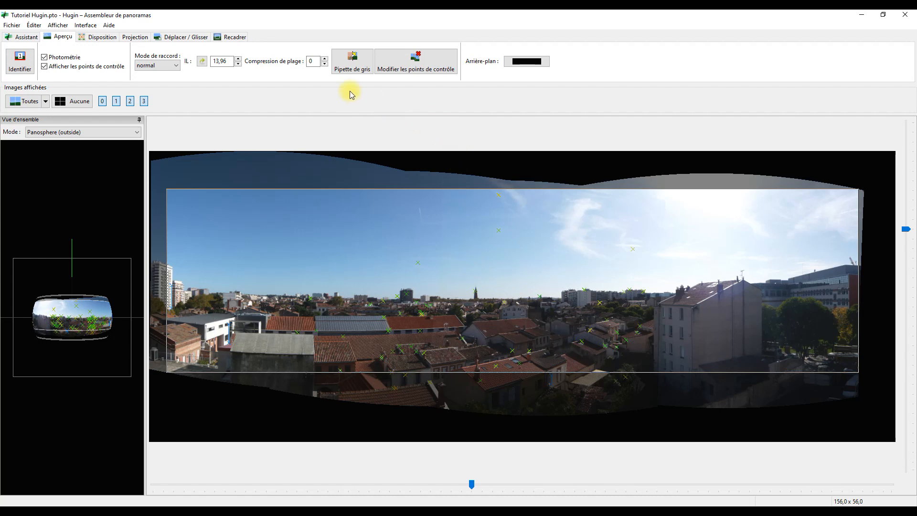
Try correcting the colours with the grey picker on the large building's facade, and undo the correction.
left_click(352, 65)
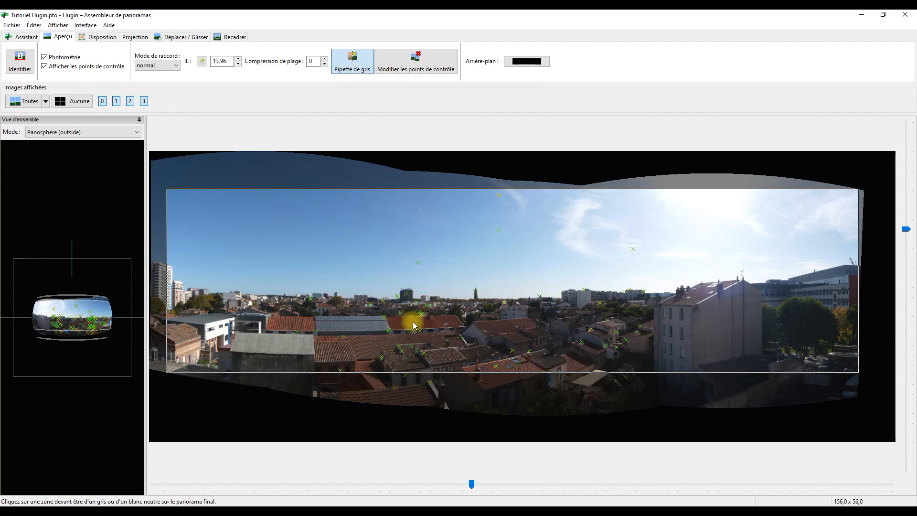
left_click(754, 347)
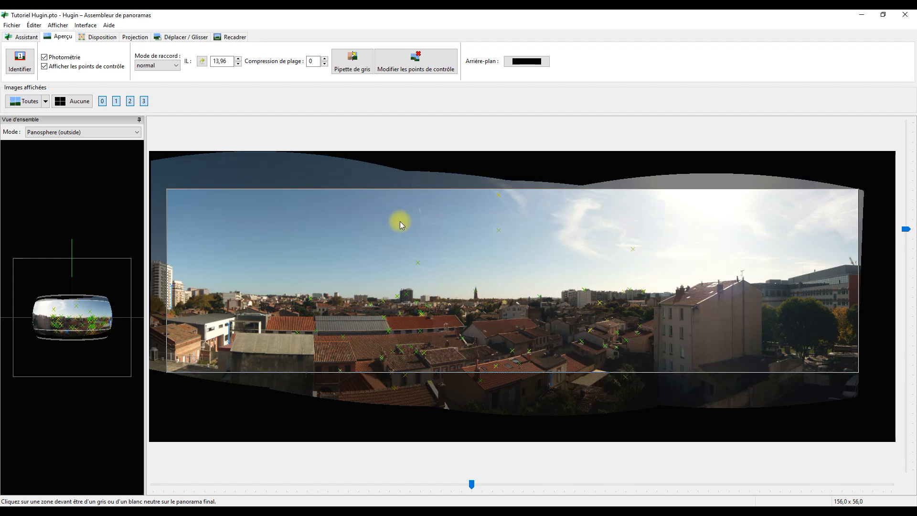
key("ctrl+z")
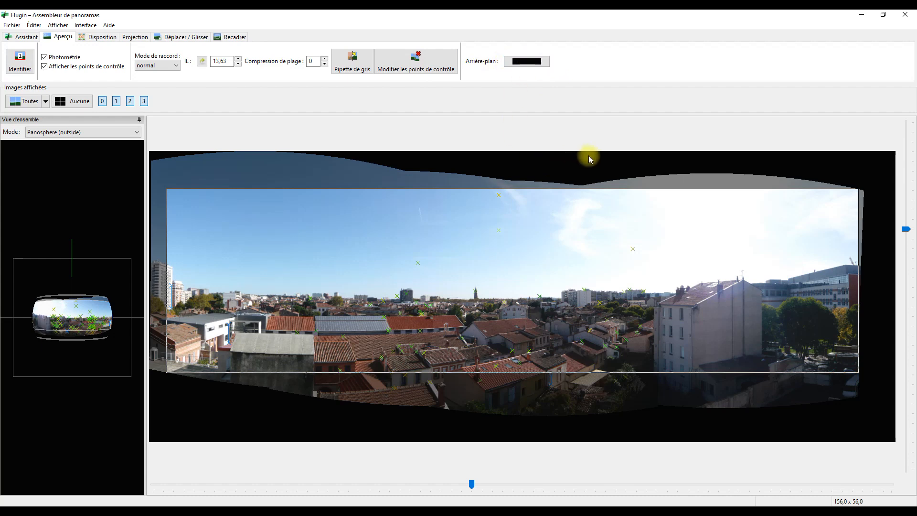
Try a bright green background behind the panorama, and restore the background to black.
left_click(534, 64)
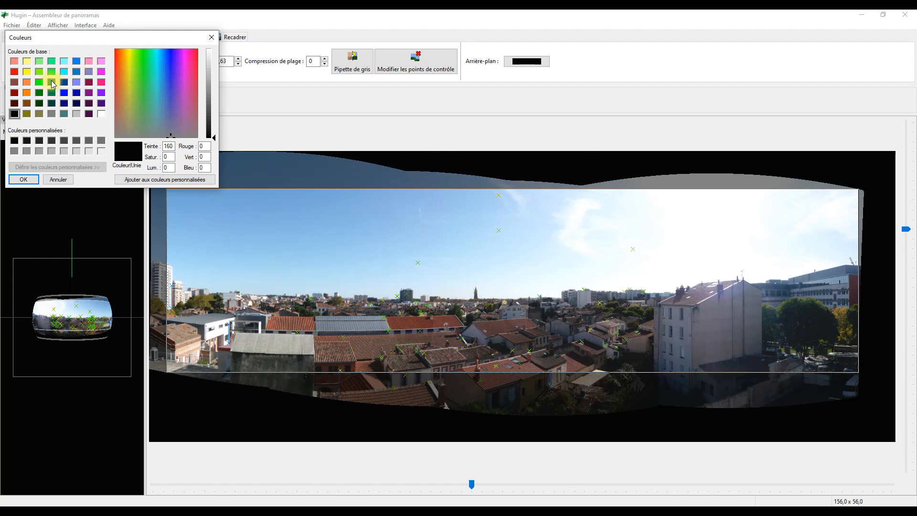
left_click(26, 73)
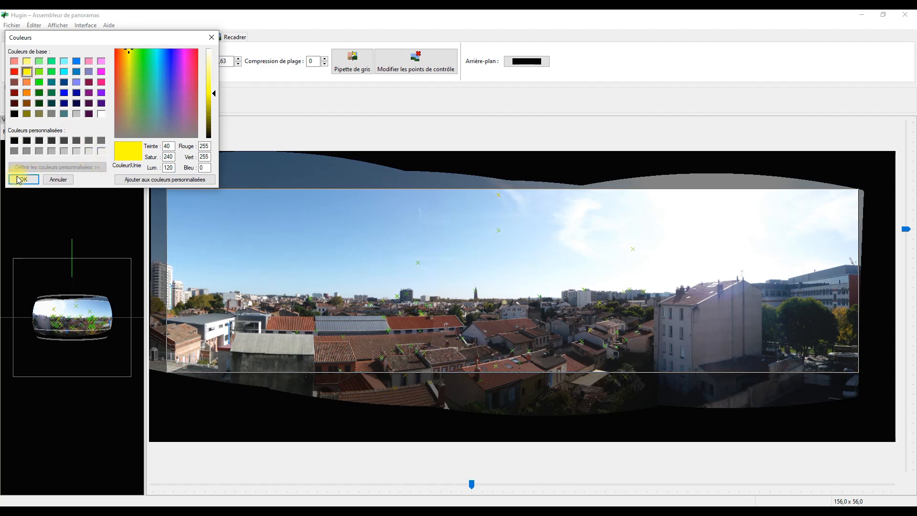
left_click(51, 61)
left_click(22, 180)
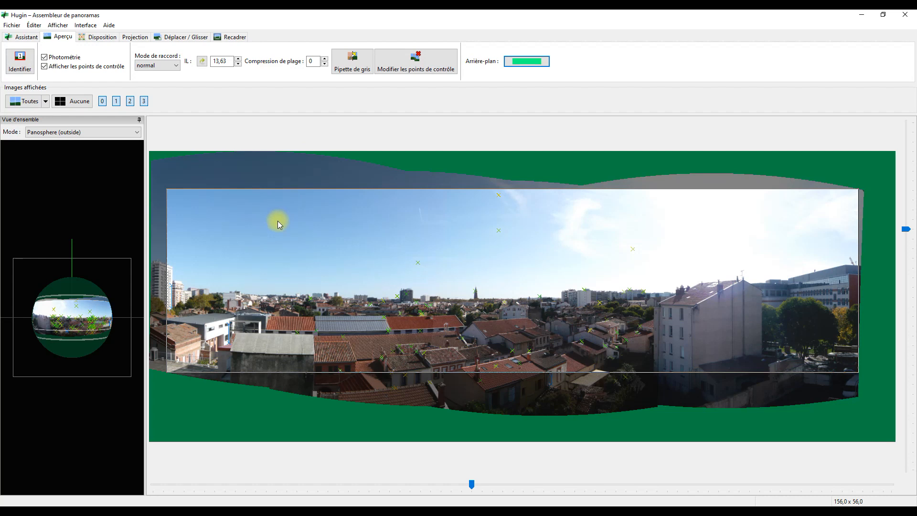
left_click(526, 62)
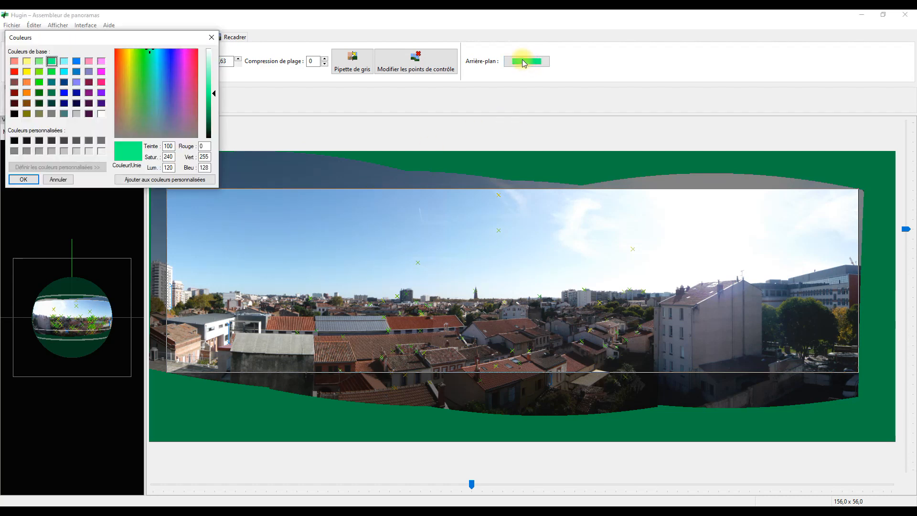
left_click(14, 141)
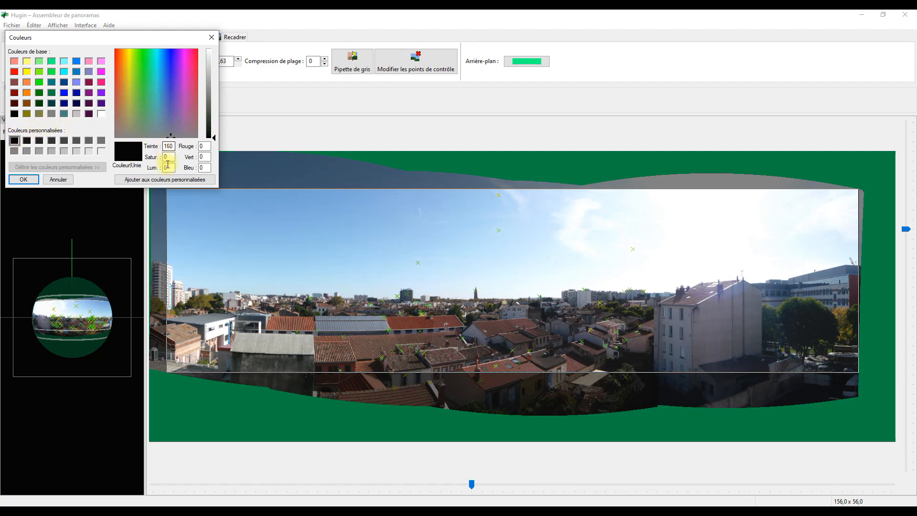
left_click(26, 180)
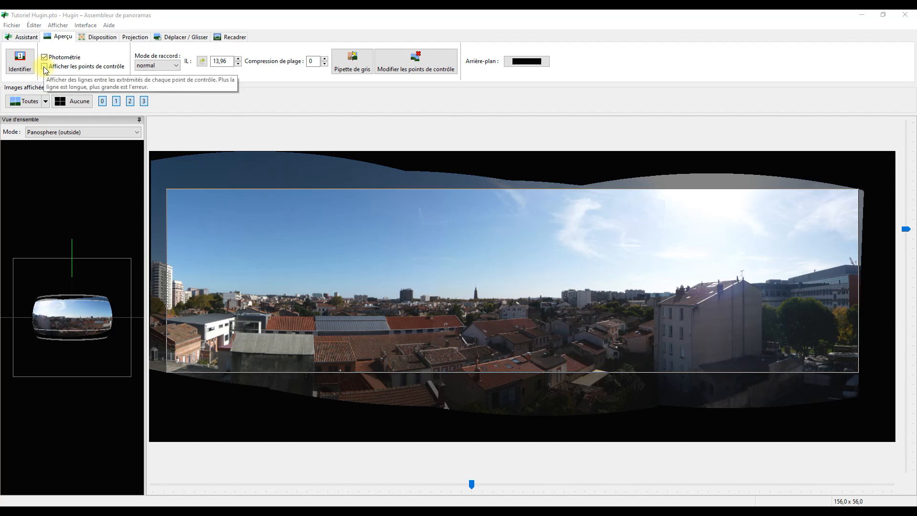
Display the control points on the panorama again and enable control point editing.
left_click(45, 69)
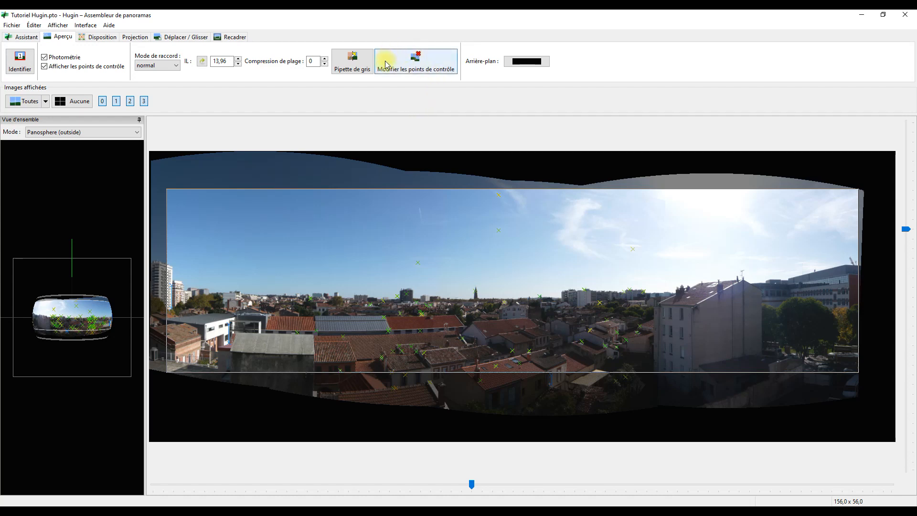
left_click(412, 63)
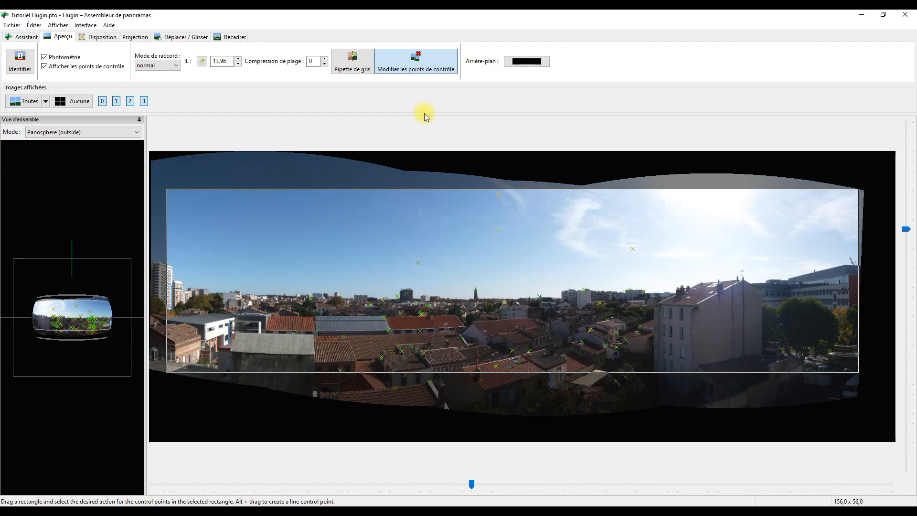
left_click(415, 66)
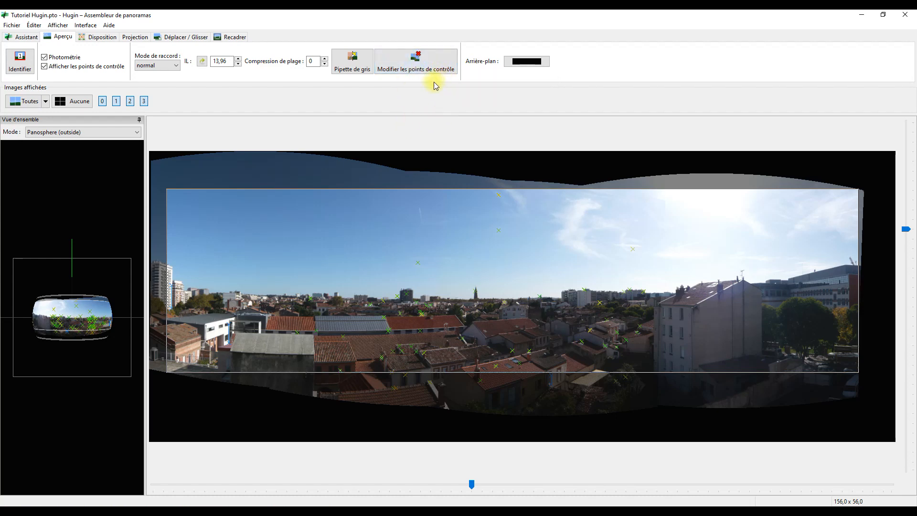
left_click(415, 67)
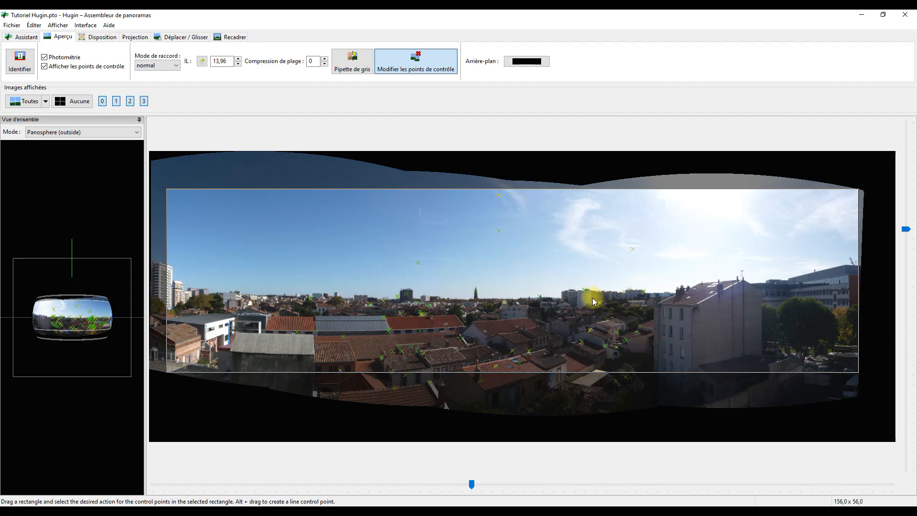
Delete the single control point just below the skyline near the tall white buildings, skip re-optimising, and undo the deletion.
left_click_drag(592, 297, 607, 310)
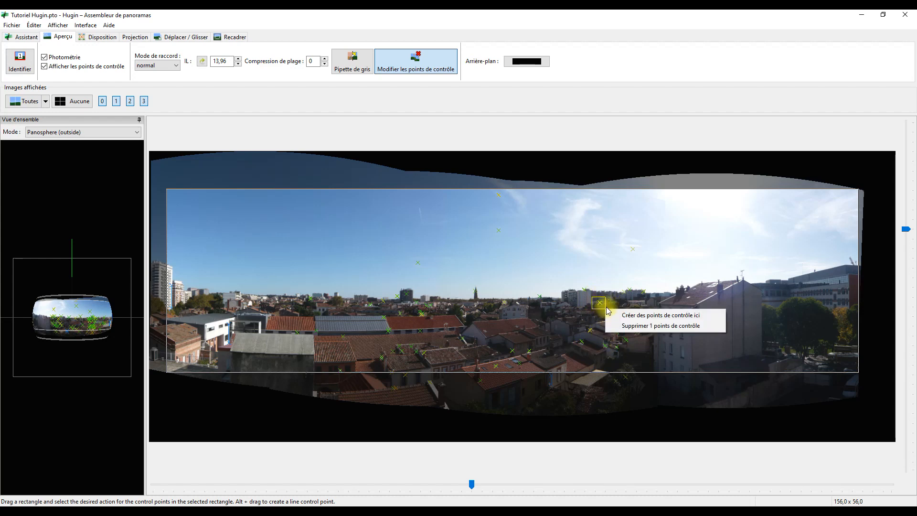
left_click(652, 327)
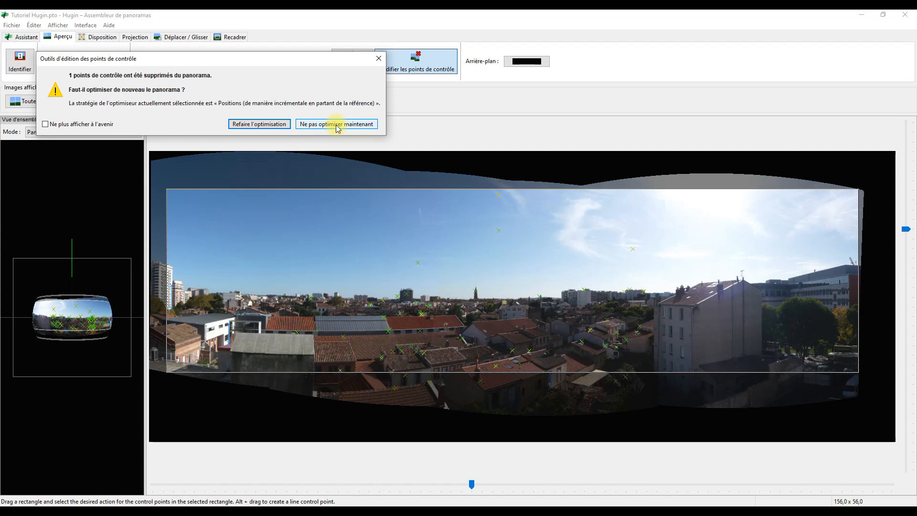
left_click(379, 60)
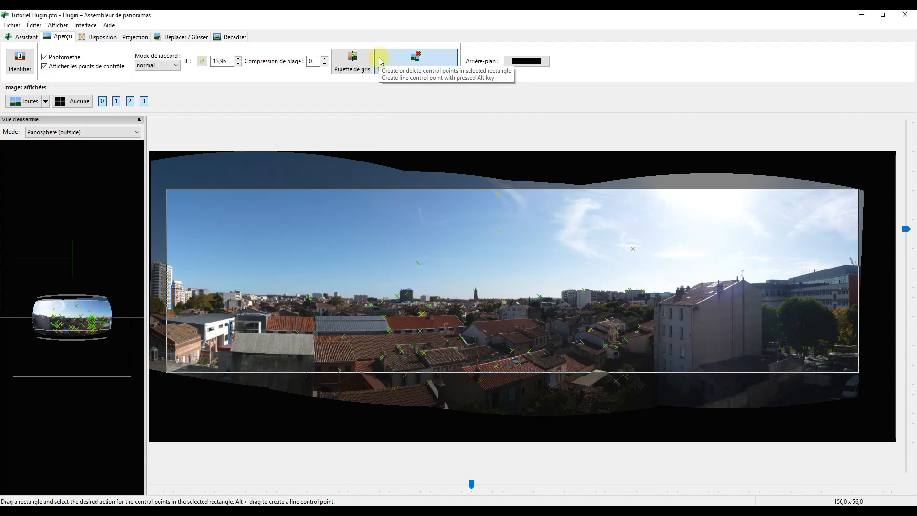
key("ctrl+z")
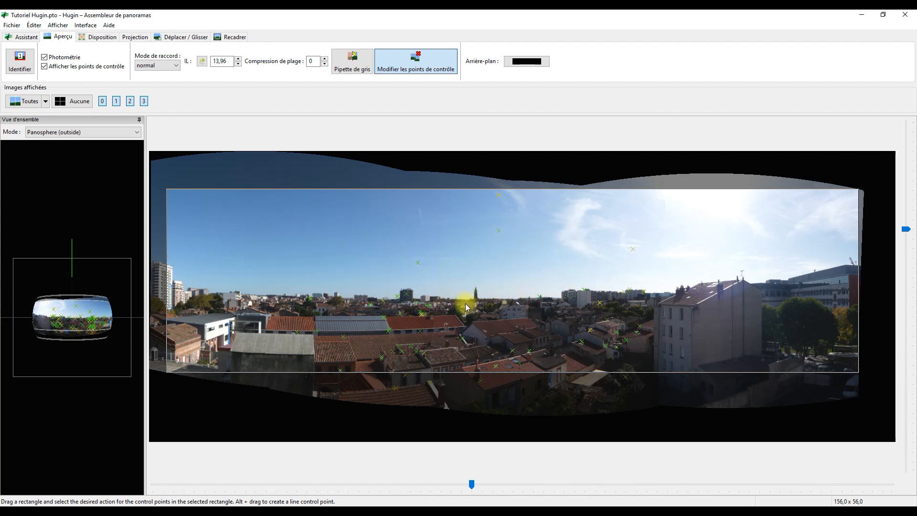
Turn on image identification and open photo 0 from the panorama in the panorama editor's mask view.
left_click(20, 60)
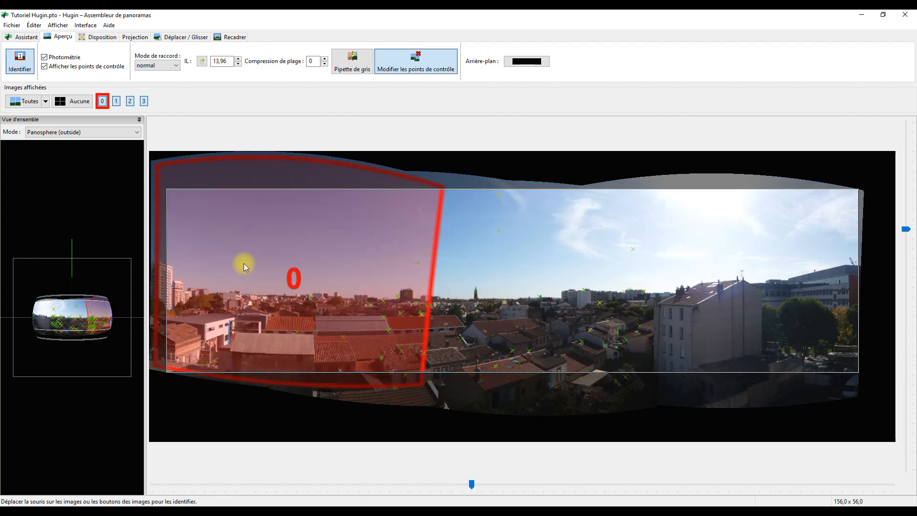
left_click(237, 246)
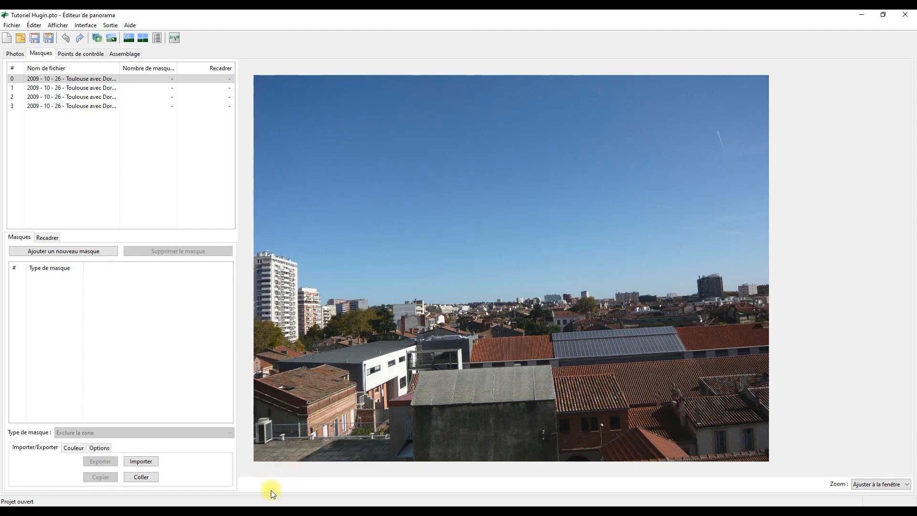
mouse_move(277, 514)
mouse_move(239, 491)
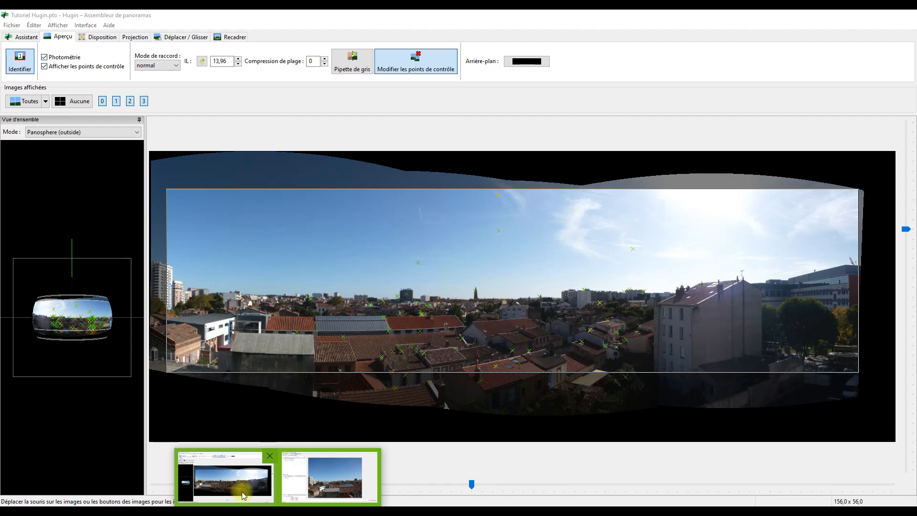
mouse_move(303, 501)
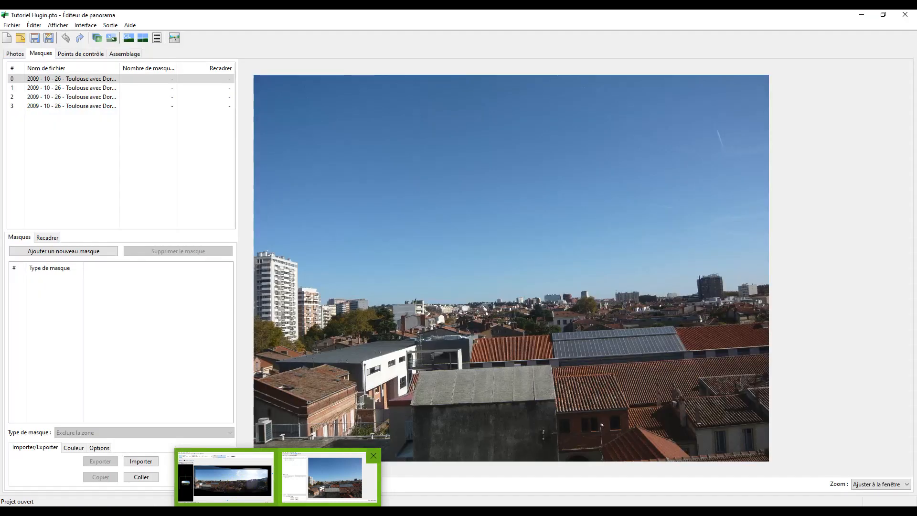
left_click(334, 475)
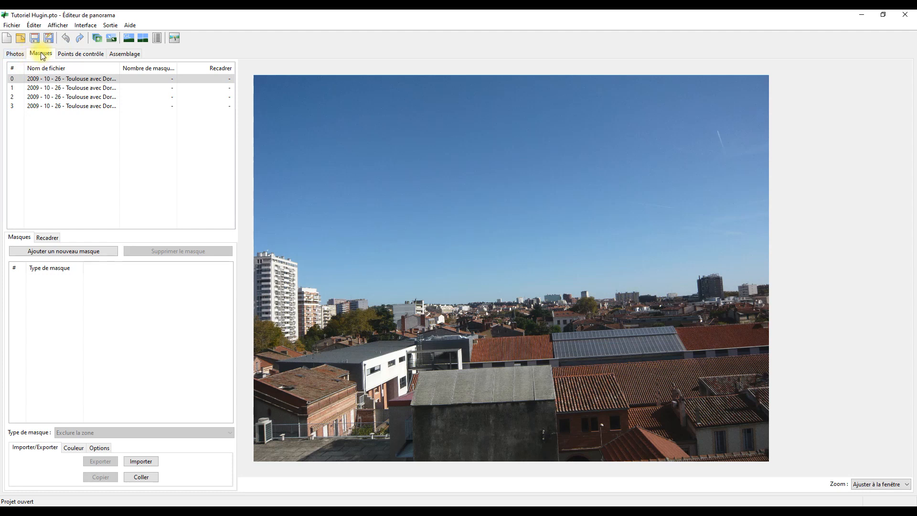
left_click(19, 79)
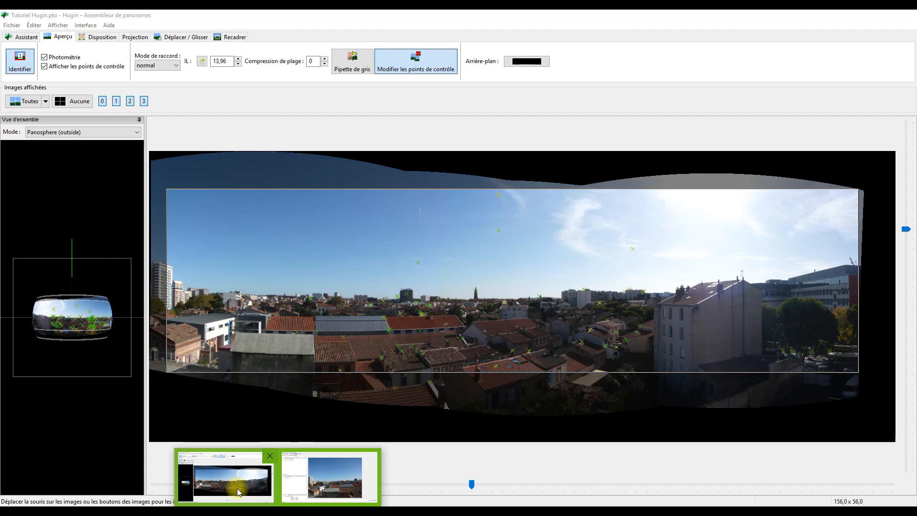
Compare the assembler and editor windows, and look through the four photos in the mask view and the project's photo list.
left_click(238, 491)
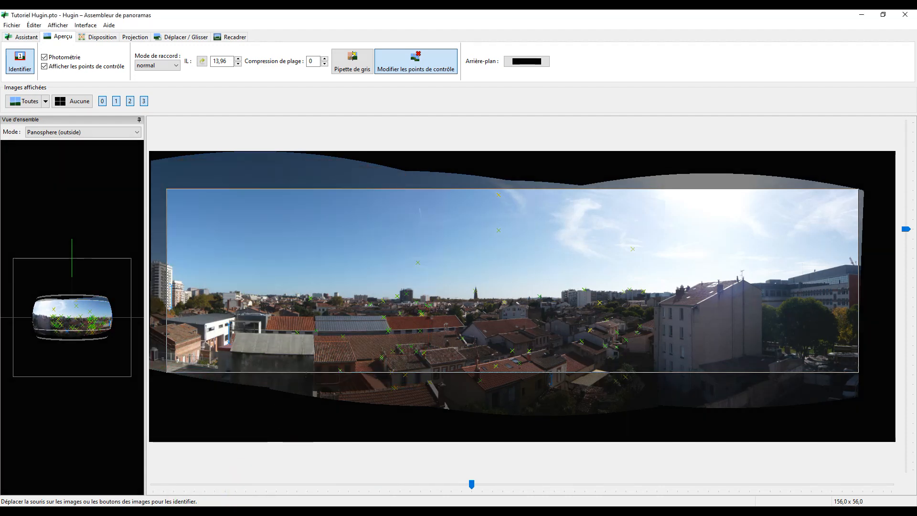
left_click(329, 490)
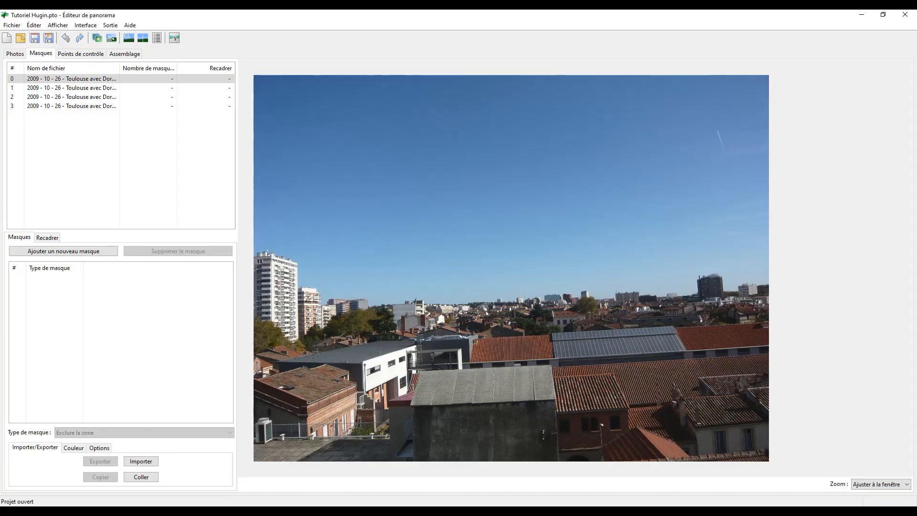
left_click(77, 89)
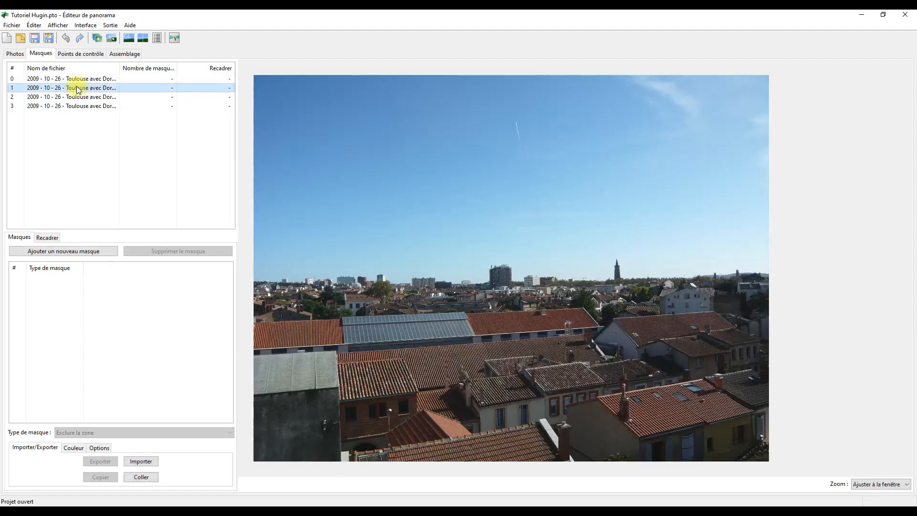
left_click(73, 98)
left_click(78, 107)
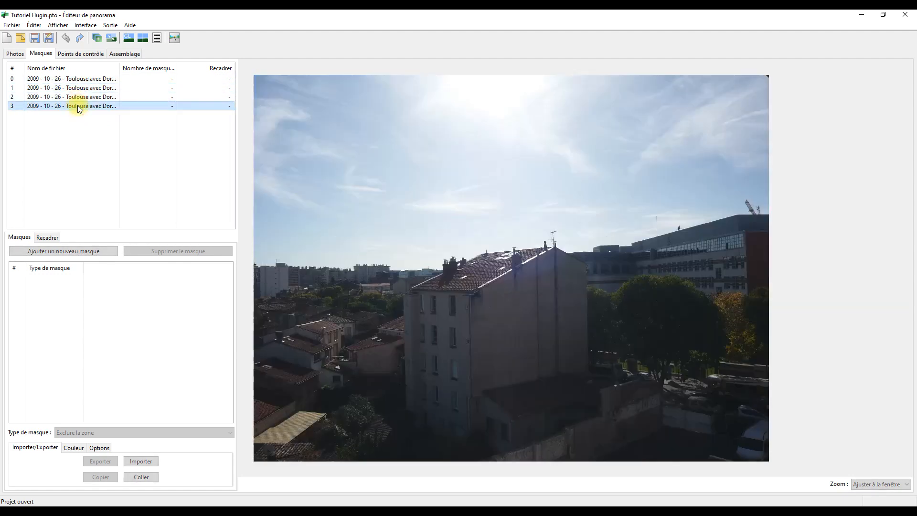
left_click(74, 80)
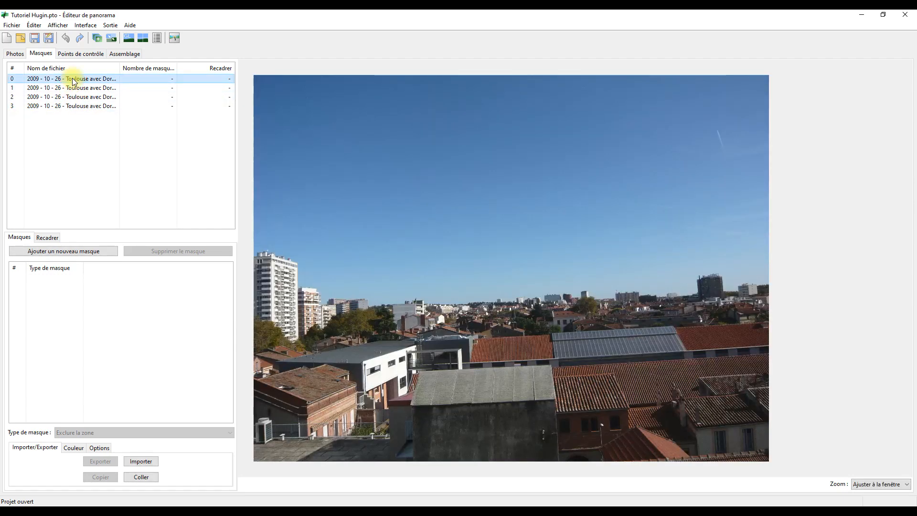
left_click(16, 55)
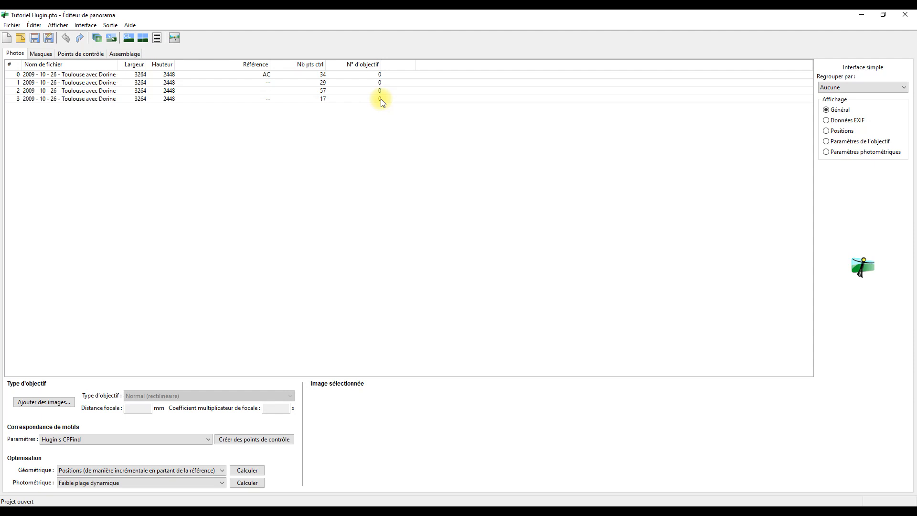
left_click(41, 54)
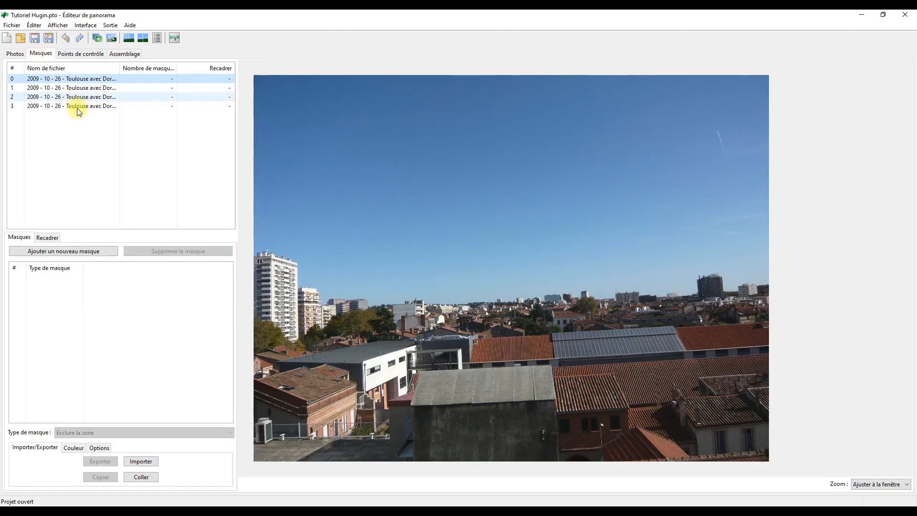
Show the control points shared by photos 01.JPG and 02.JPG and review the whole list of their coordinates and distances.
left_click(80, 54)
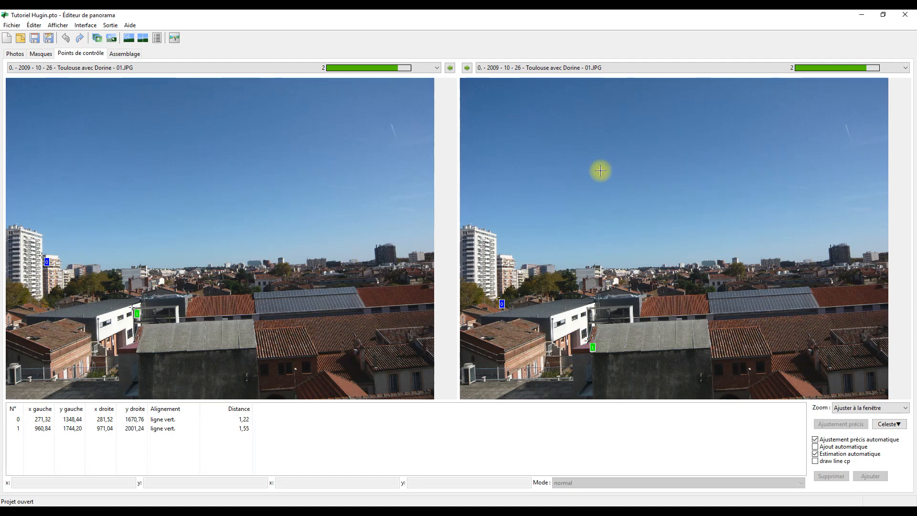
left_click(906, 71)
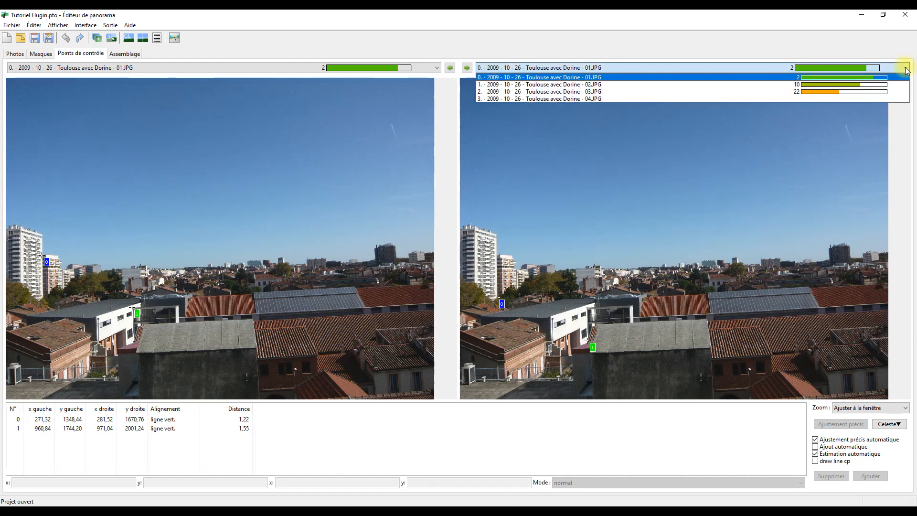
left_click(494, 85)
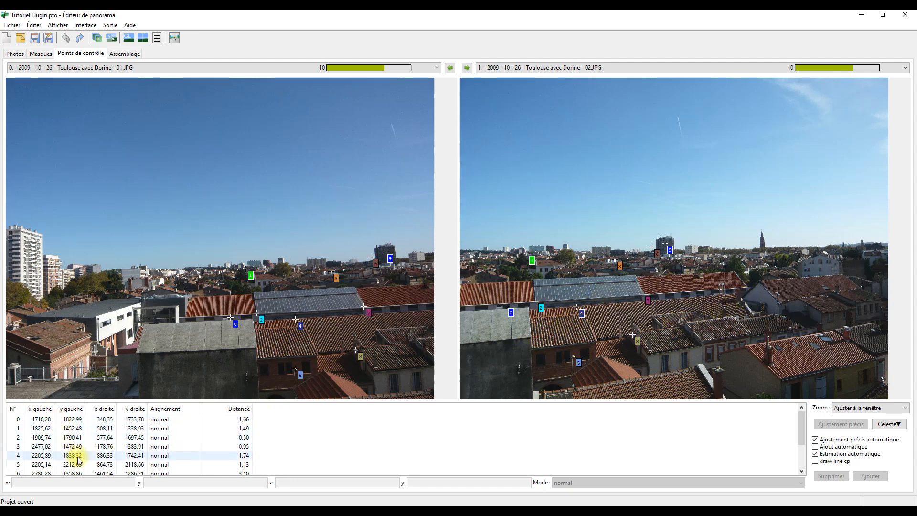
left_click_drag(802, 436, 801, 447)
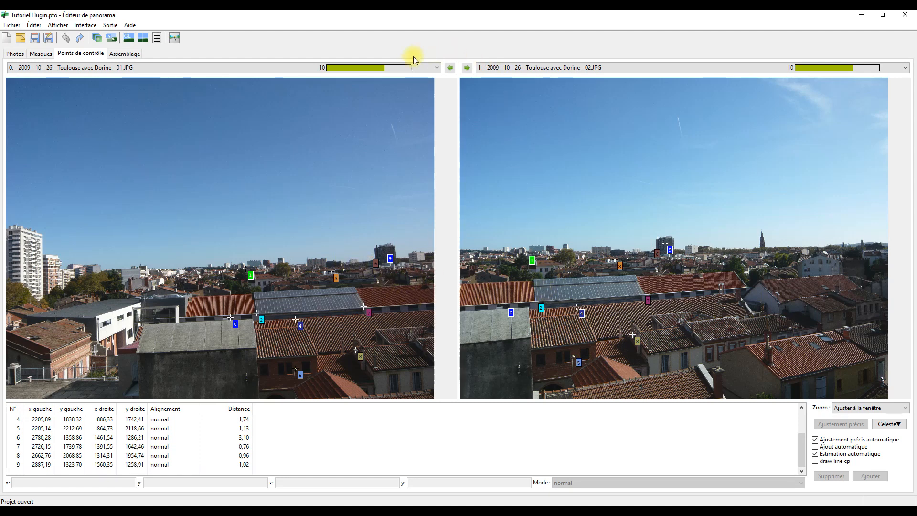
Check the match indicators of the possible photo pairings on both sides, and view the next image pair and return to the previous one.
left_click(367, 68)
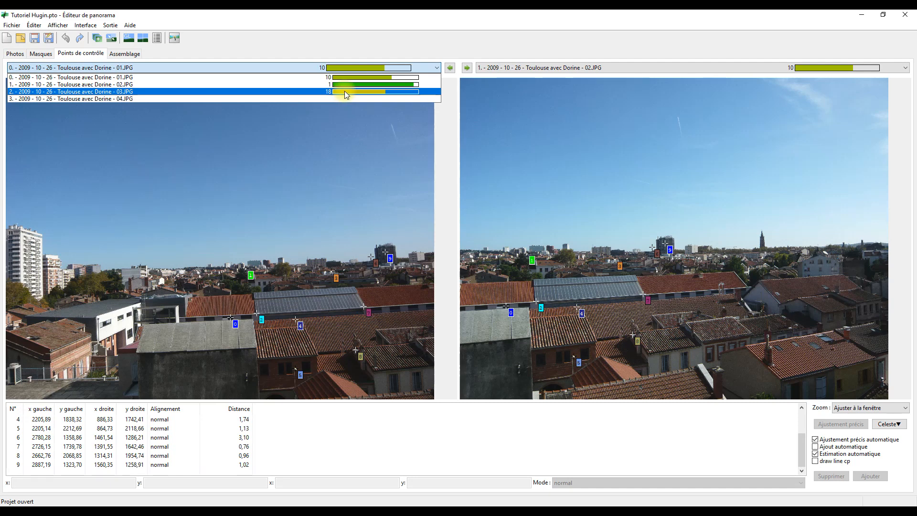
left_click(445, 82)
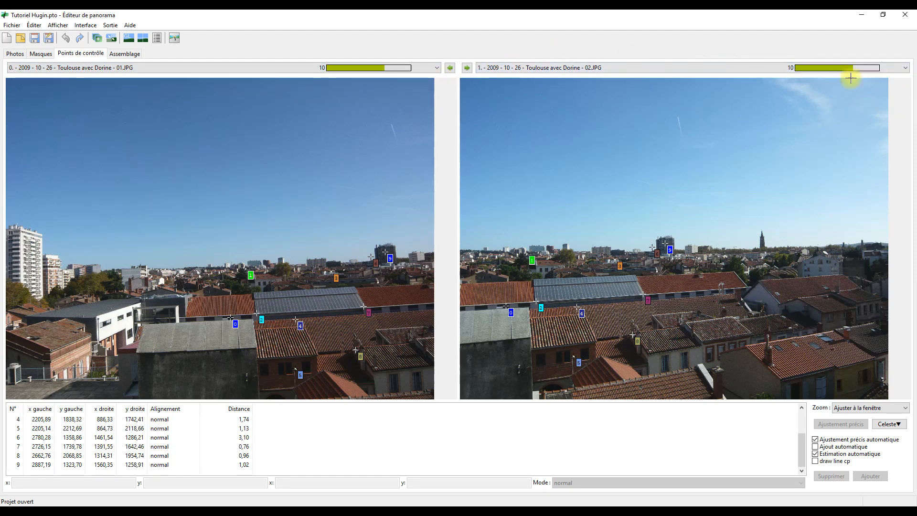
left_click(906, 68)
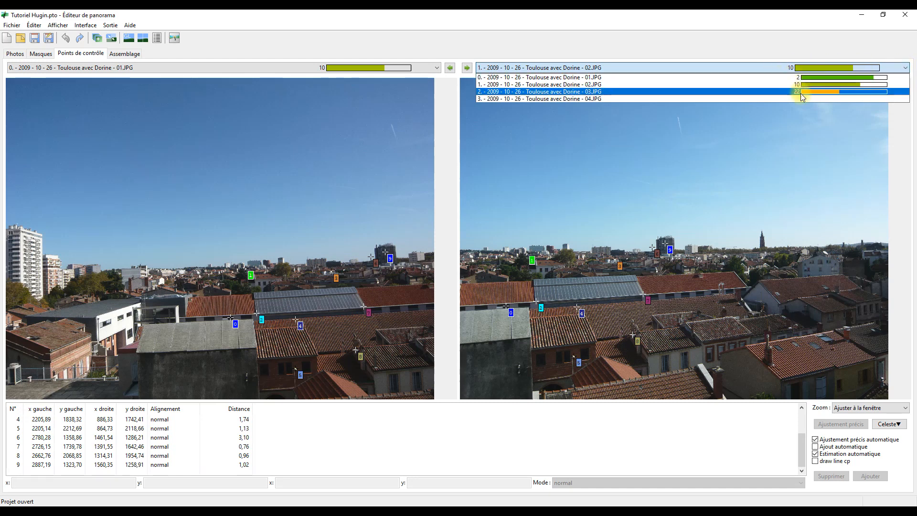
left_click(778, 67)
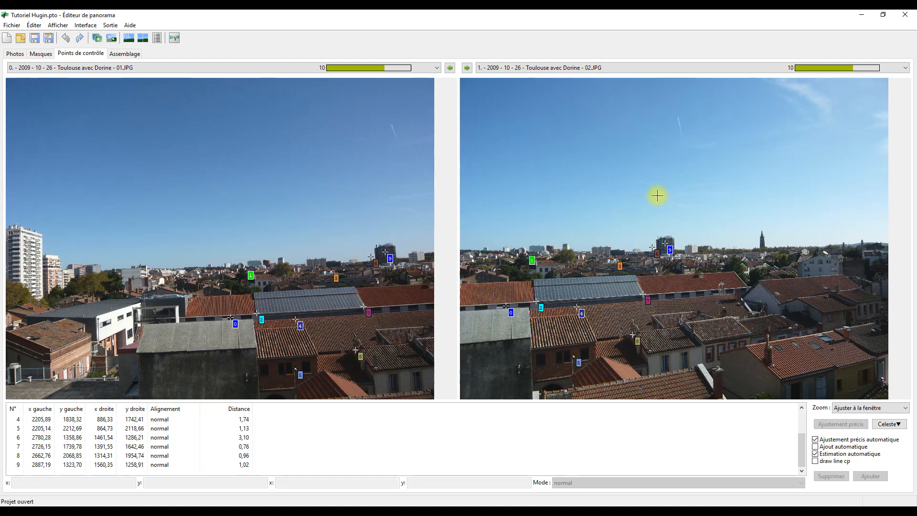
left_click(905, 67)
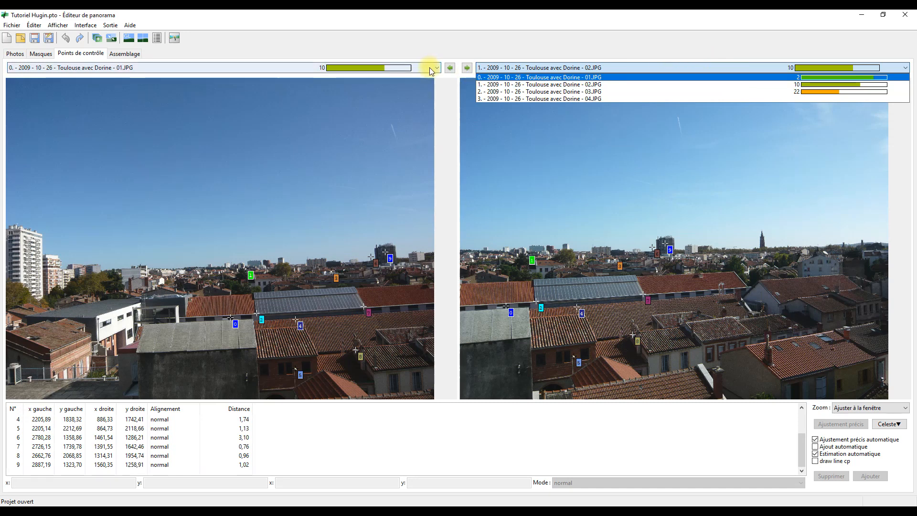
left_click(357, 68)
left_click(357, 67)
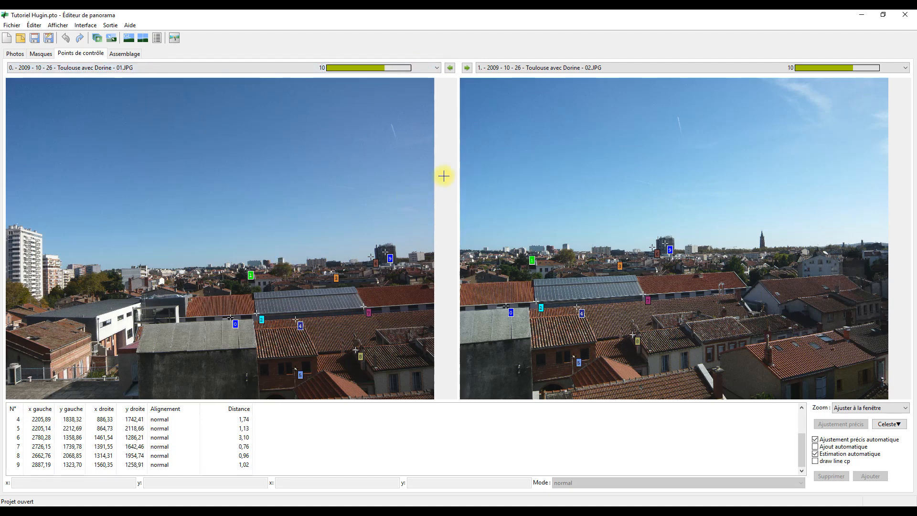
left_click(467, 68)
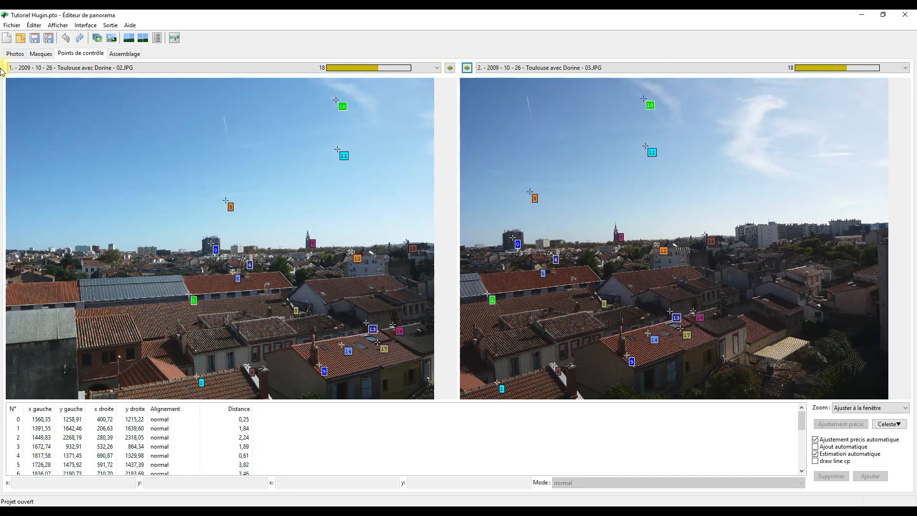
left_click(450, 68)
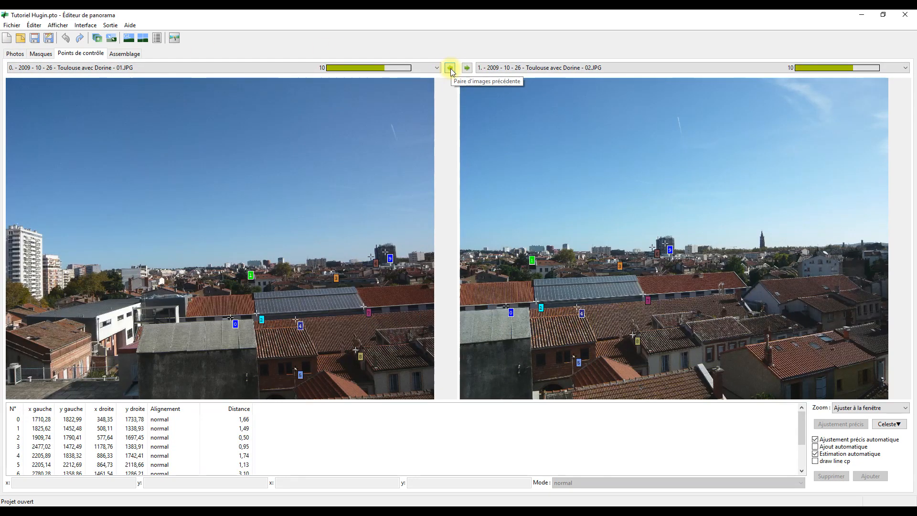
Select control point 9 in the list to examine its magnified location in both photos, and deselect it.
left_click(136, 420)
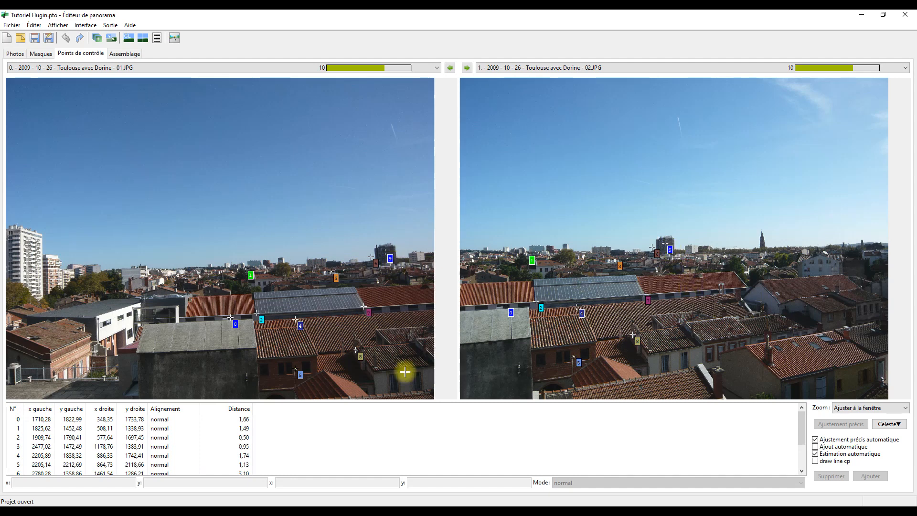
left_click_drag(801, 431, 800, 454)
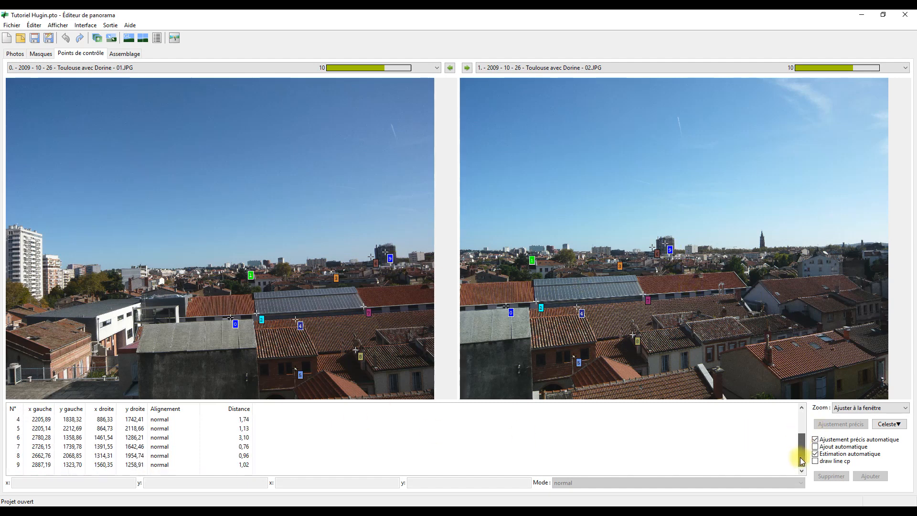
left_click(73, 429)
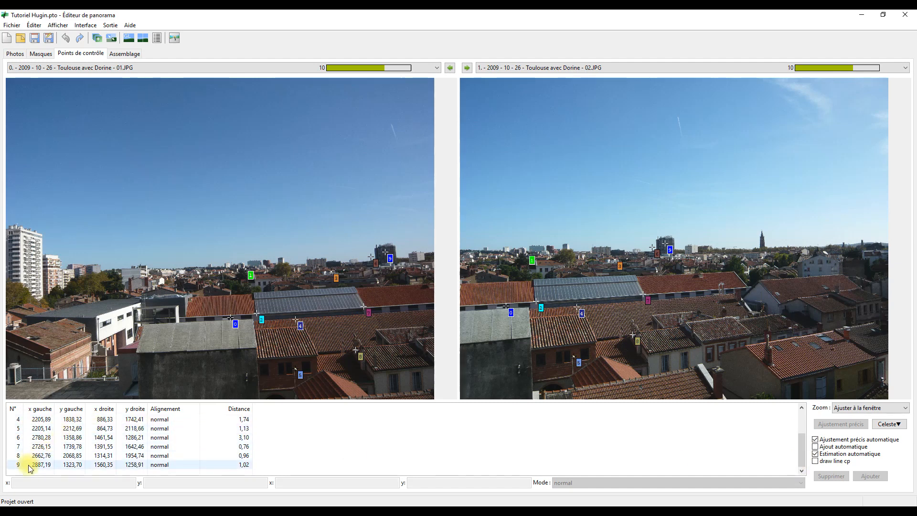
left_click(46, 466)
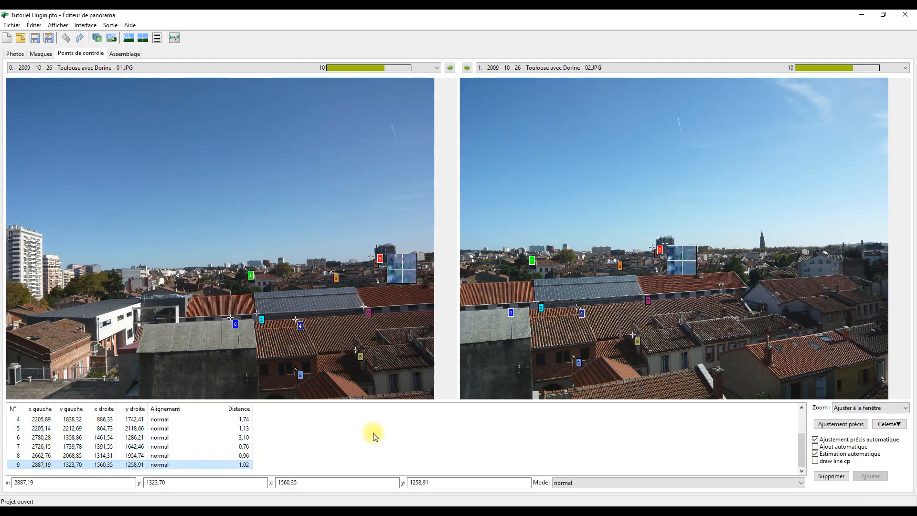
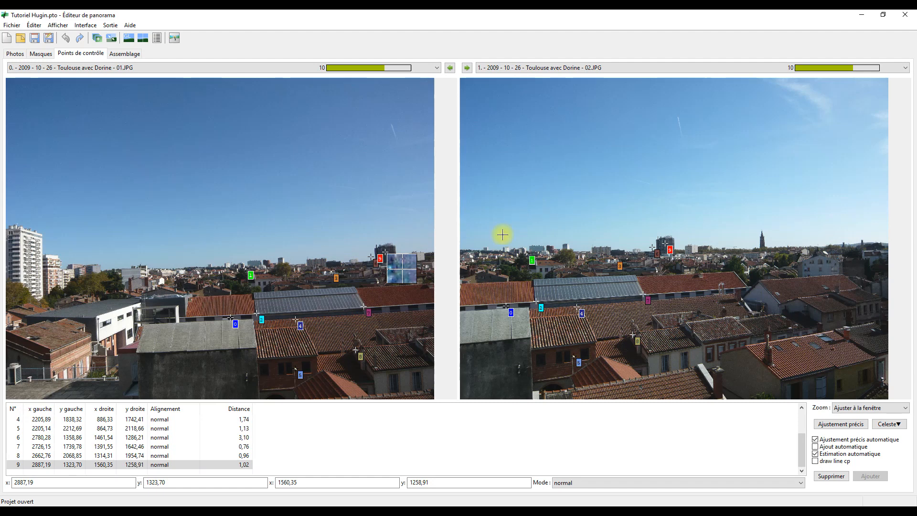
left_click(459, 435)
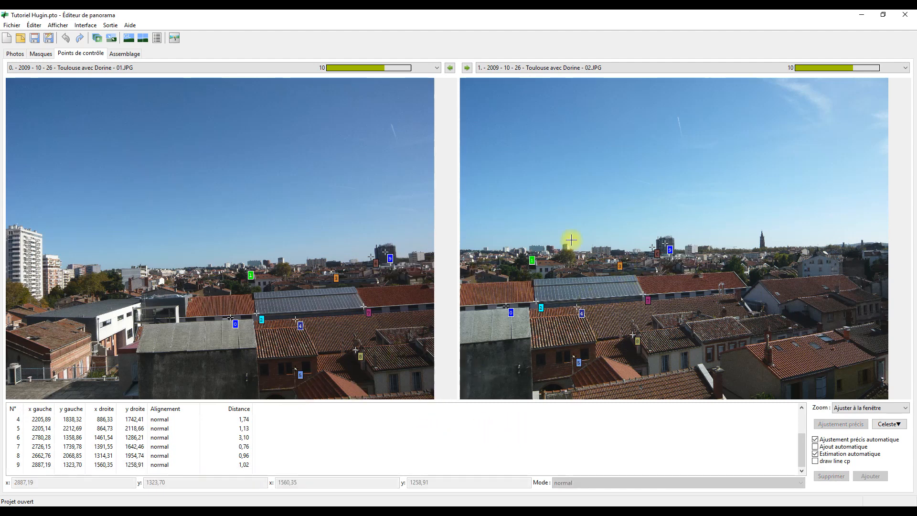
Examine control point 1 by picking it on the first photo, deselect it, and set the zoom of both photos to 100%.
left_click(250, 276)
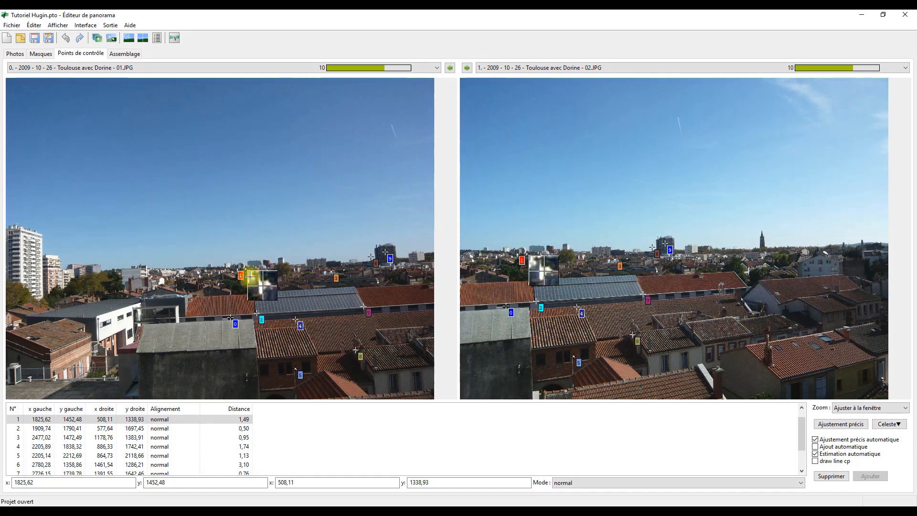
left_click(428, 435)
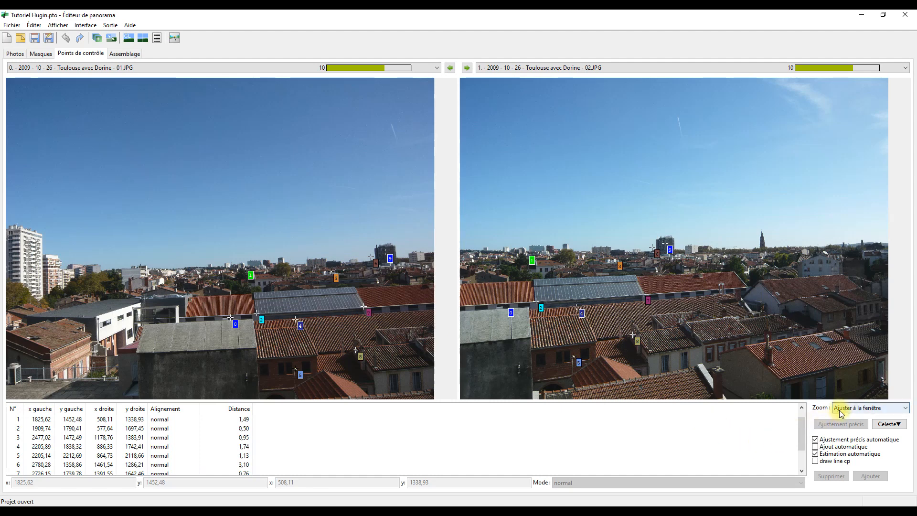
left_click(905, 408)
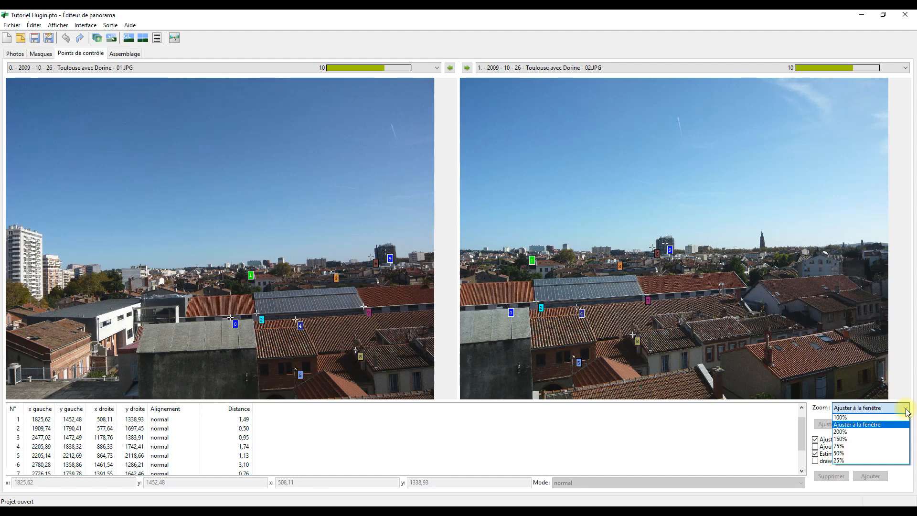
left_click(837, 417)
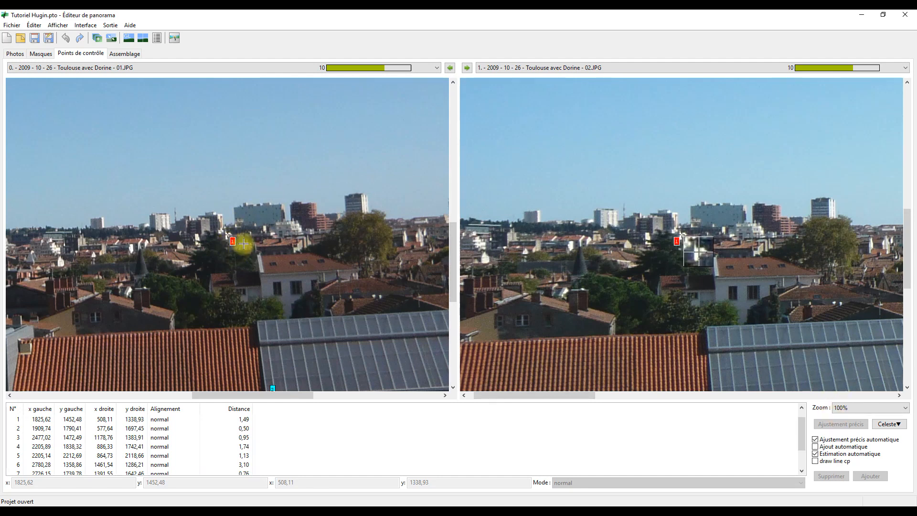
Change the zoom of both photos to 150%, to 200%, and back to fit the window.
left_click(906, 409)
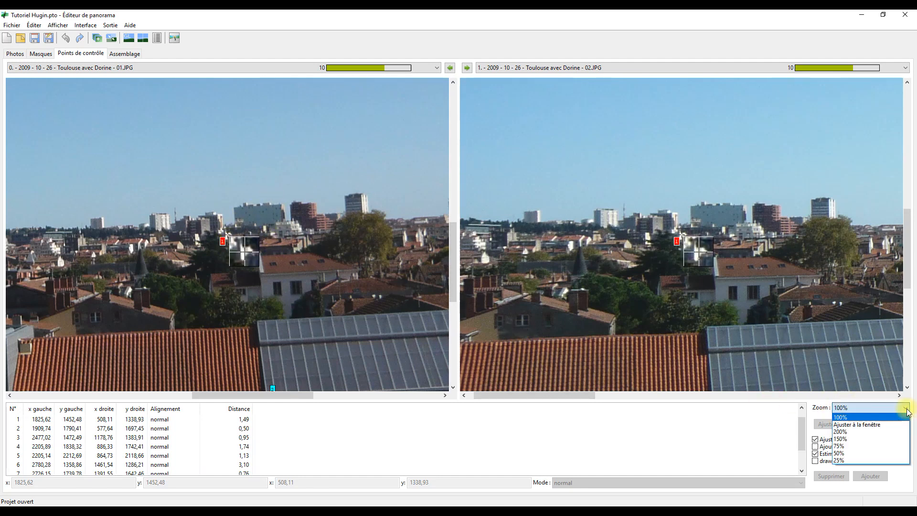
left_click(840, 439)
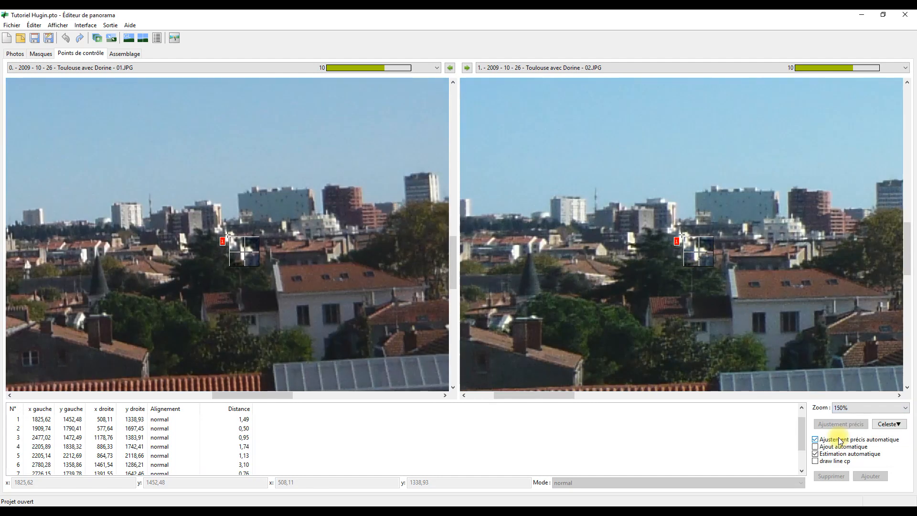
left_click(841, 408)
left_click(840, 432)
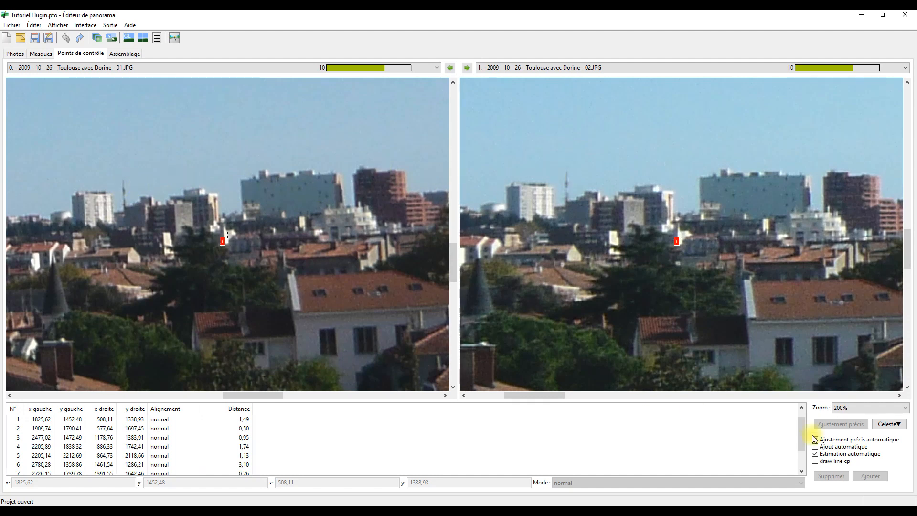
left_click(904, 411)
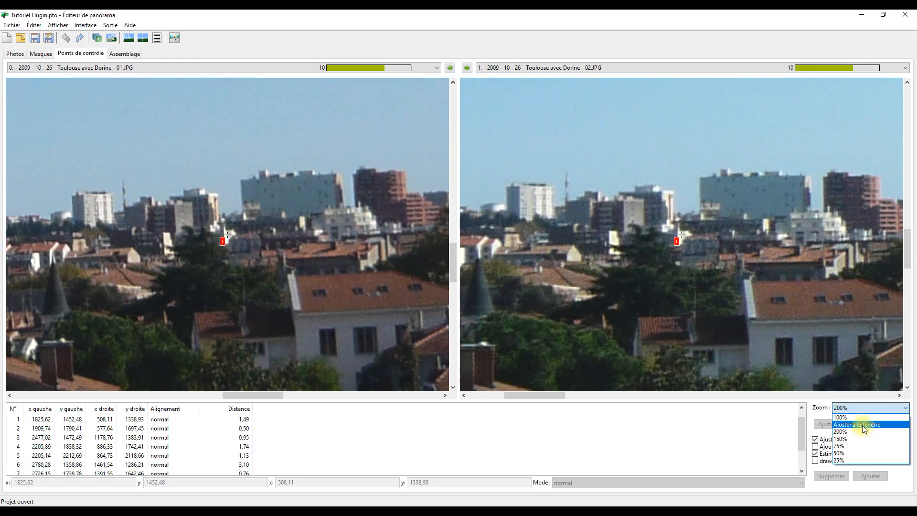
left_click(864, 428)
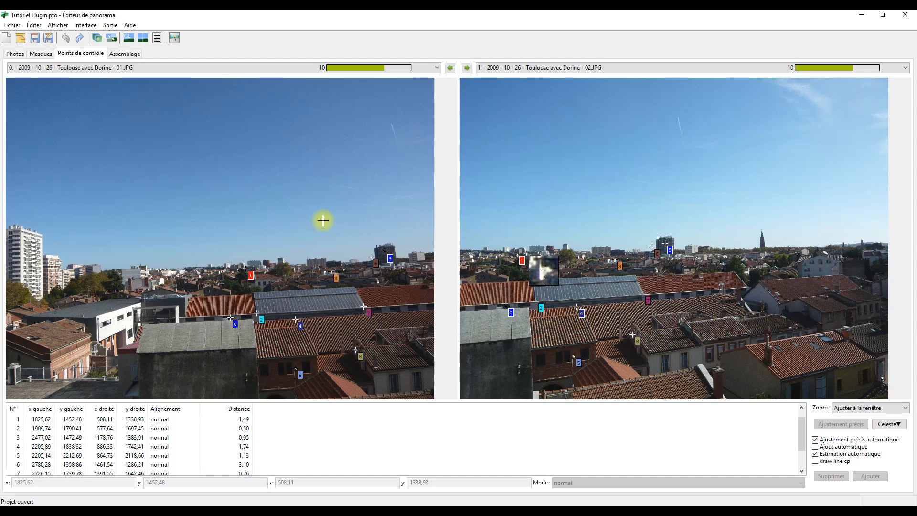
Compare both photos at 100% and 200% around the control point, and return to the full view.
key("1")
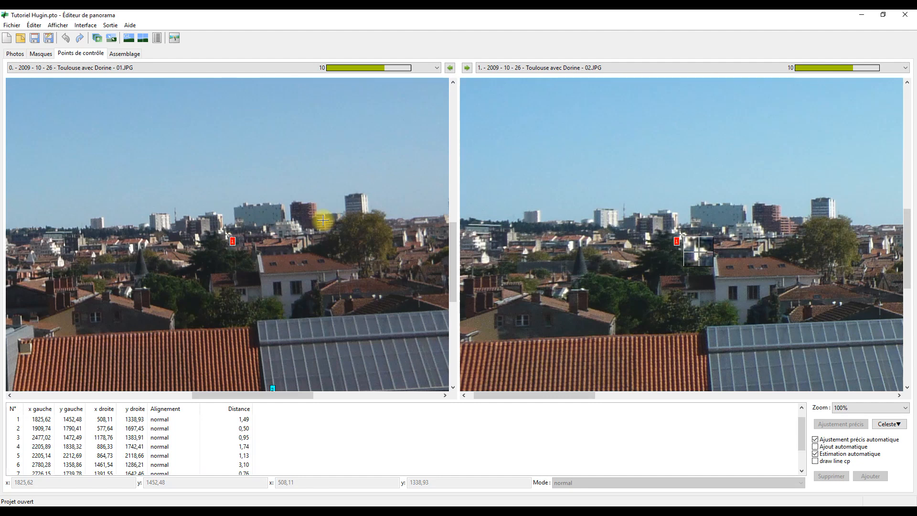
key("2")
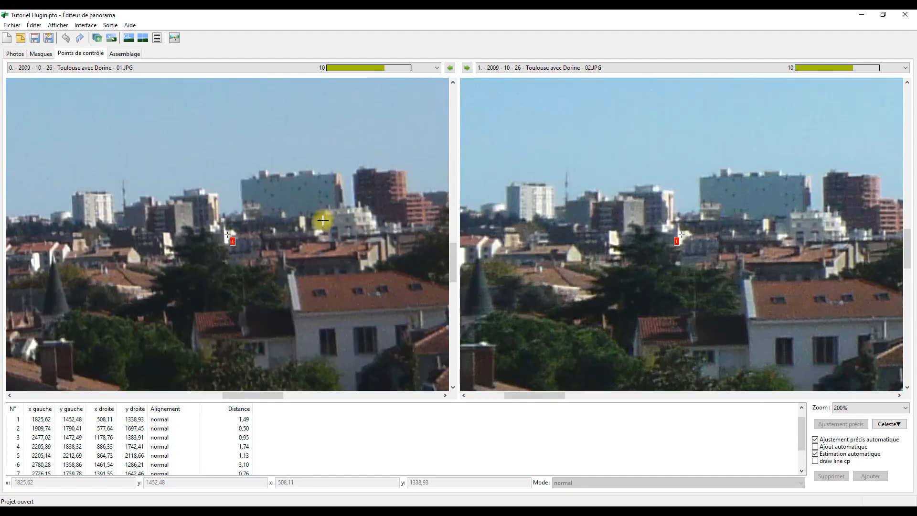
key("0")
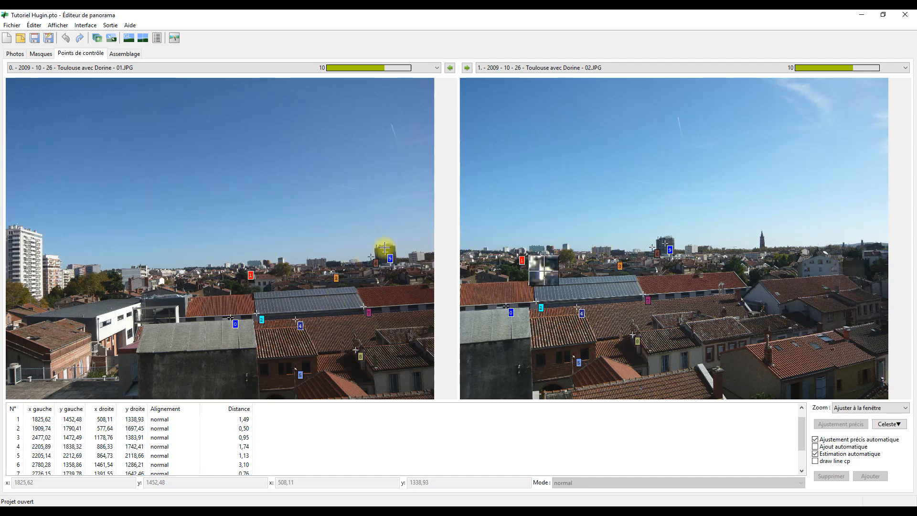
Try to place a new control point in the sky above the buildings of photo 01.JPG at 100% zoom.
key("1")
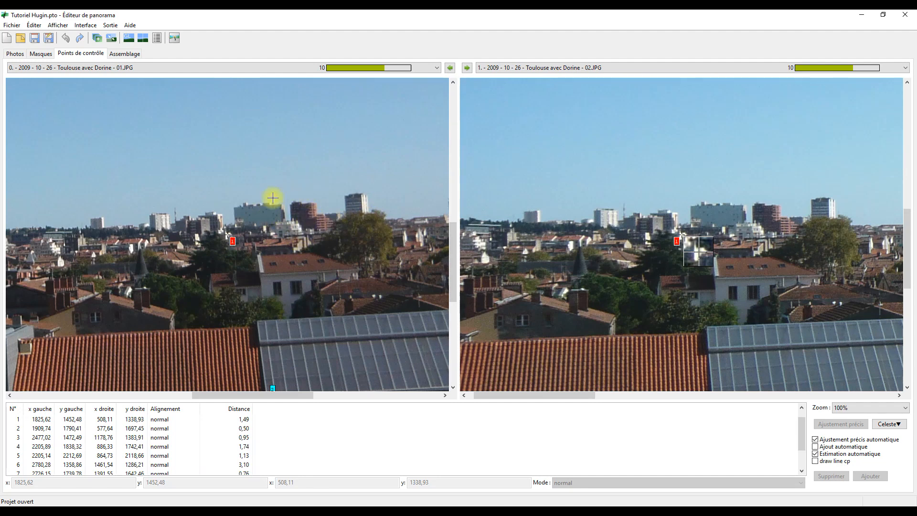
left_click(273, 175, "ctrl")
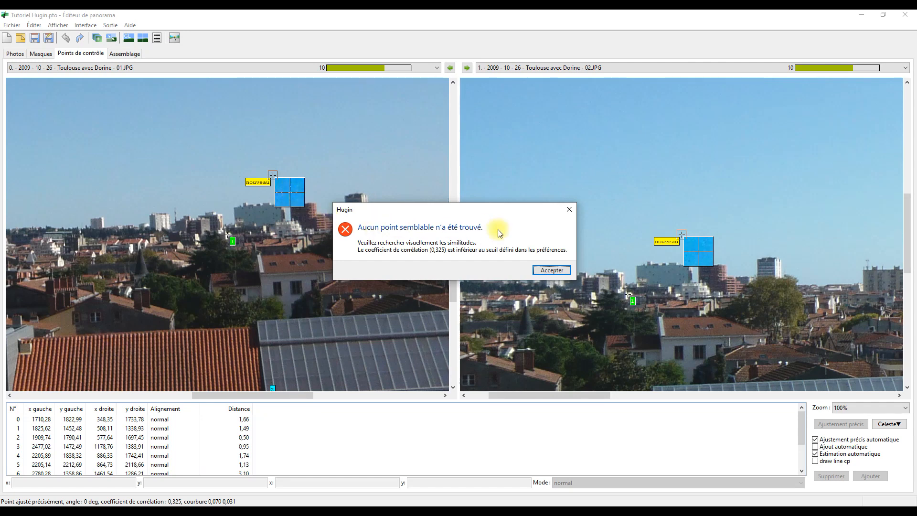
left_click(569, 210)
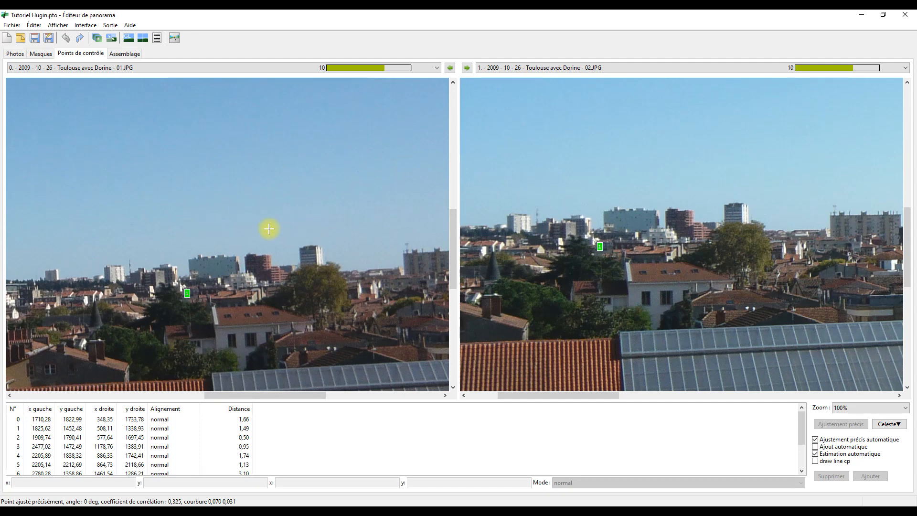
Examine the skyline and rooftops across photos 01.JPG and 02.JPG at 100%, and fit both photos to the window.
key("ctrl")
left_click_drag(269, 229, 429, 277)
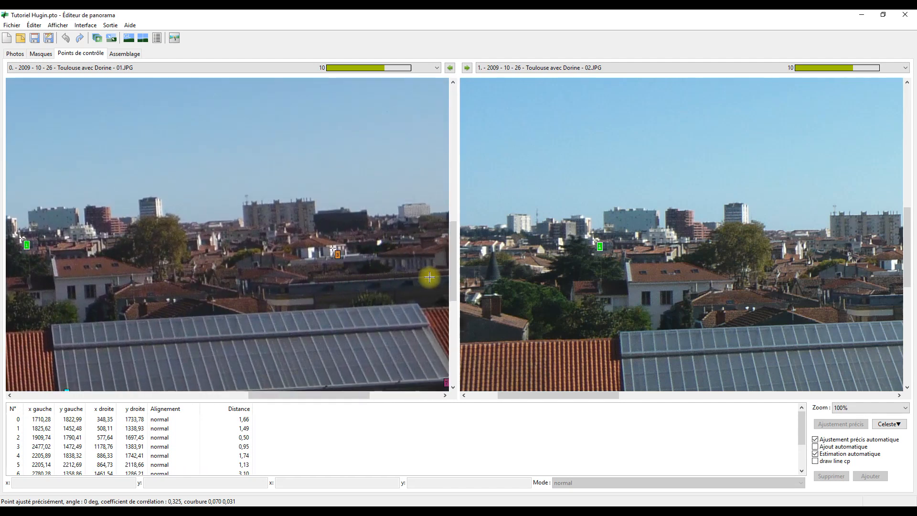
left_click_drag(56, 271, 393, 280)
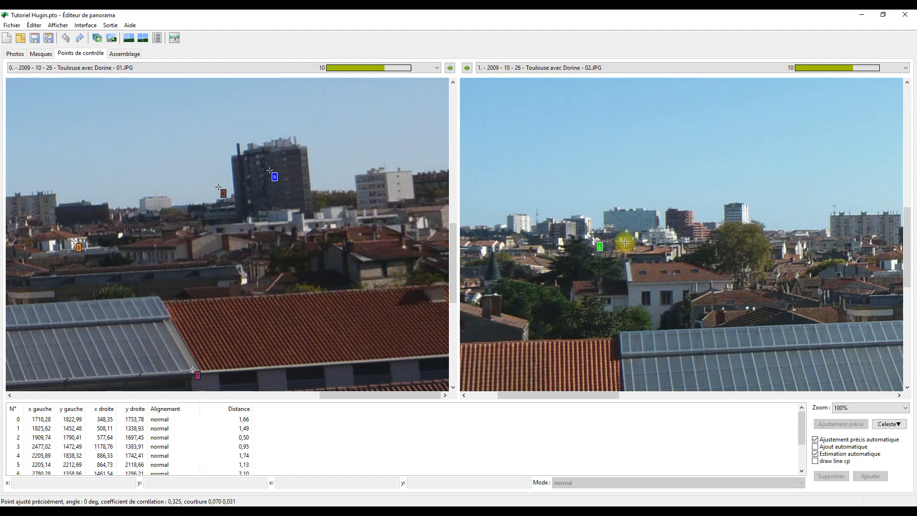
left_click_drag(625, 242, 912, 239)
left_click_drag(583, 239, 900, 241)
left_click_drag(686, 245, 880, 280)
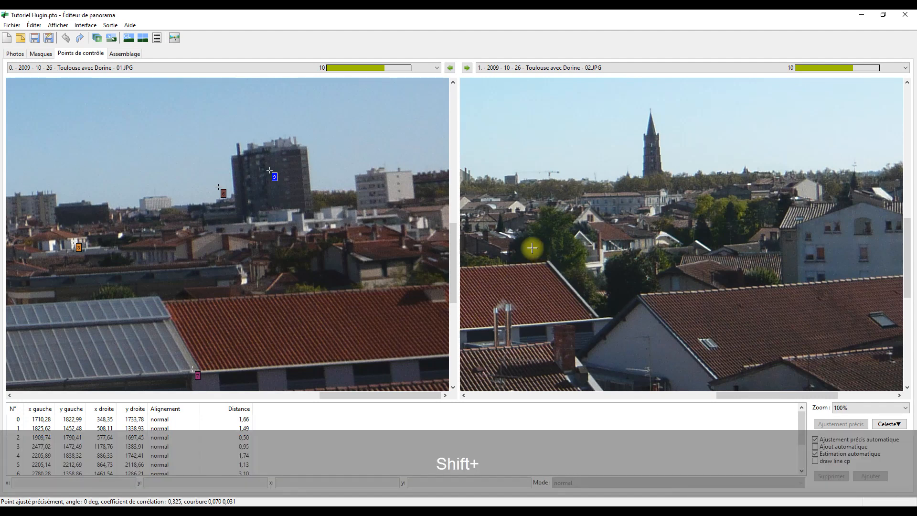
left_click_drag(626, 252, 353, 272)
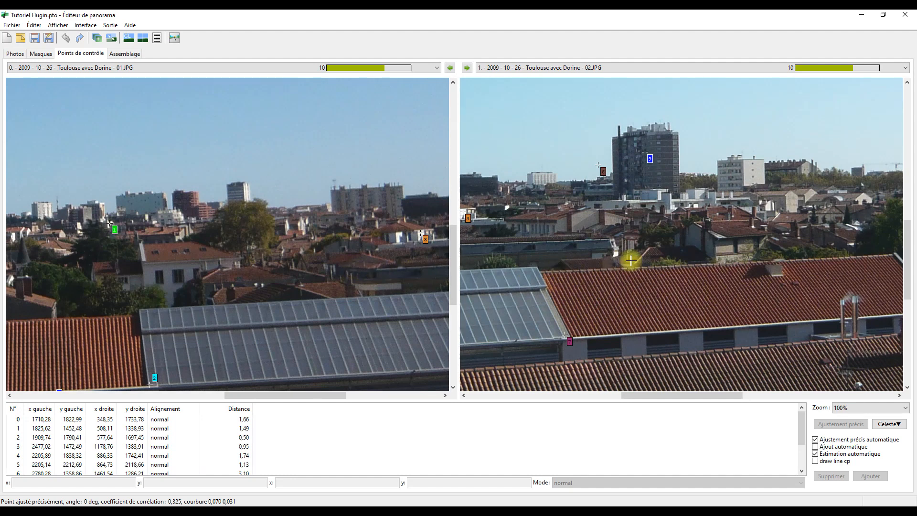
key("0")
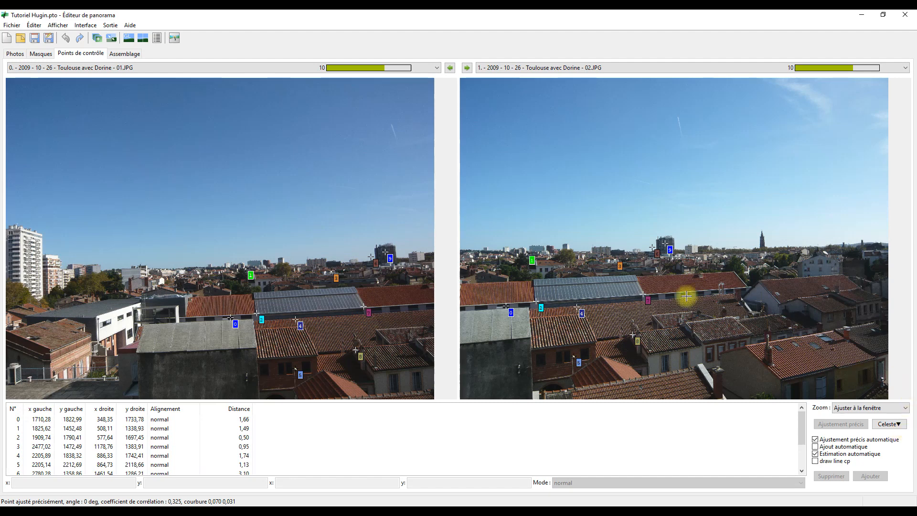
Run Celeste on the pair 01.JPG–02.JPG and on the pair 02.JPG–03.JPG to remove cloud control points, and return to the first pair.
left_click(897, 424)
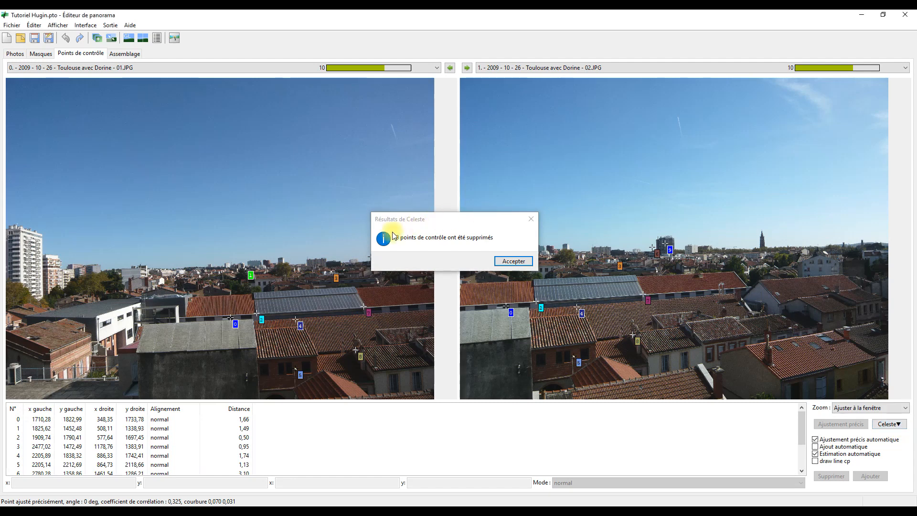
left_click(507, 261)
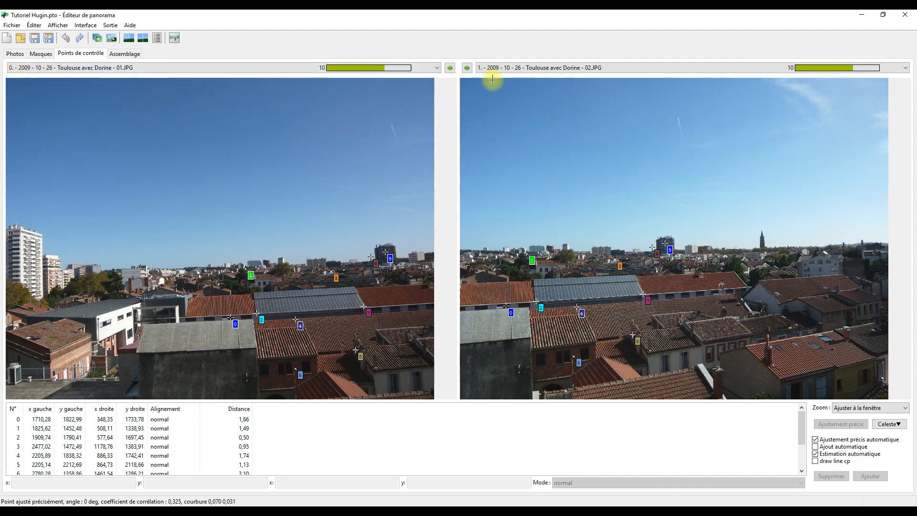
left_click(466, 68)
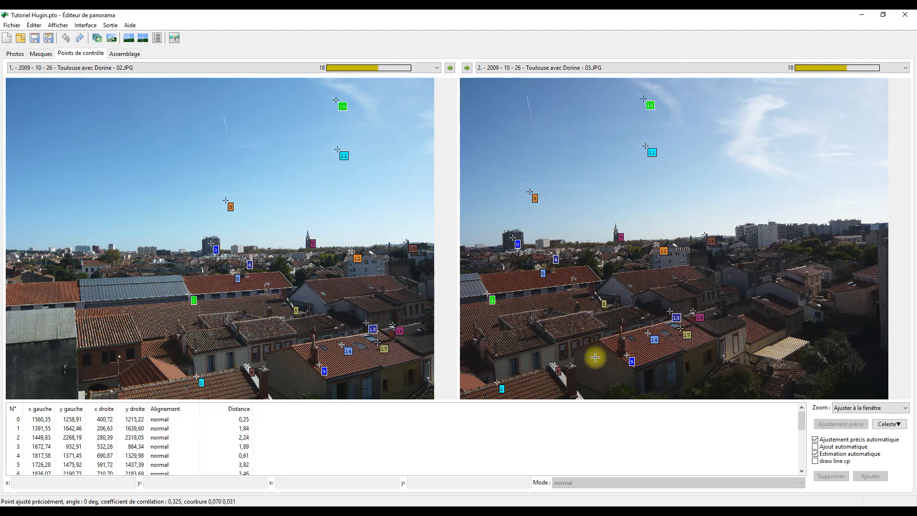
left_click(903, 425)
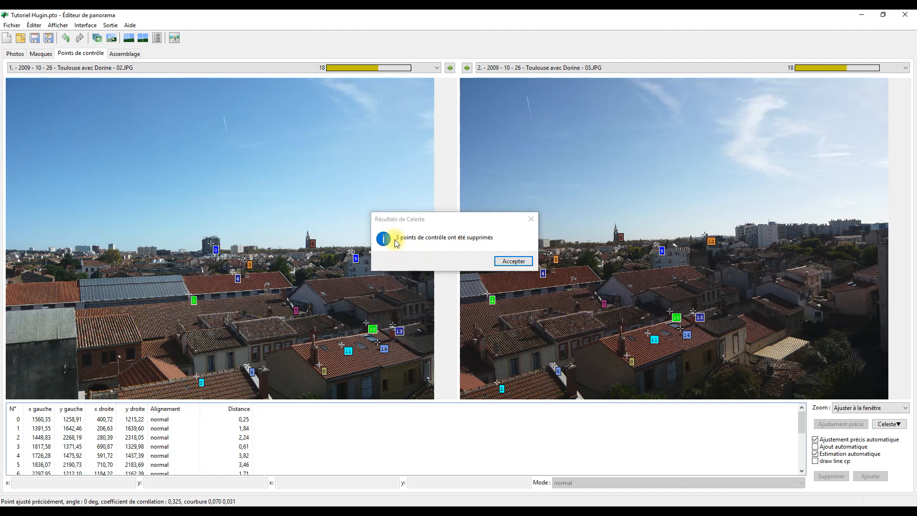
left_click(520, 260)
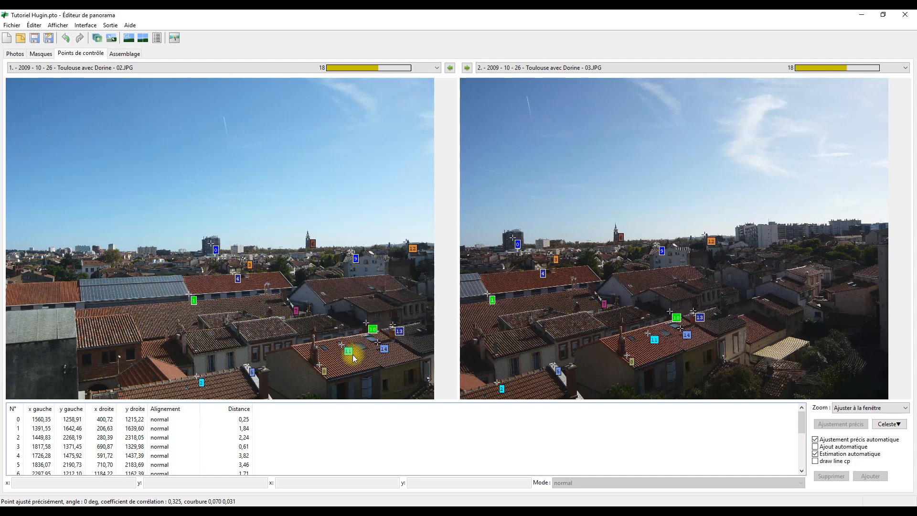
left_click(450, 68)
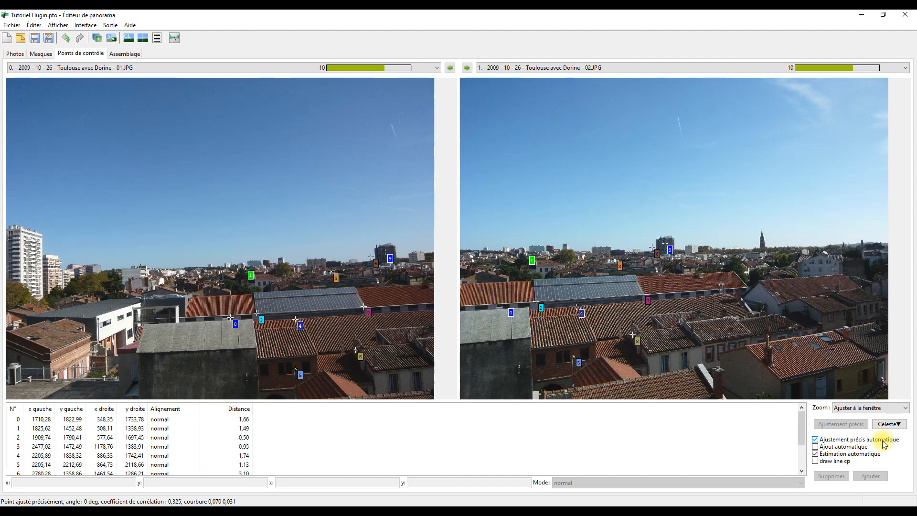
Examine matching buildings and roofs in photos 01.JPG and 02.JPG at 100% zoom to find a spot for a new control point.
left_click(321, 258)
key("shift")
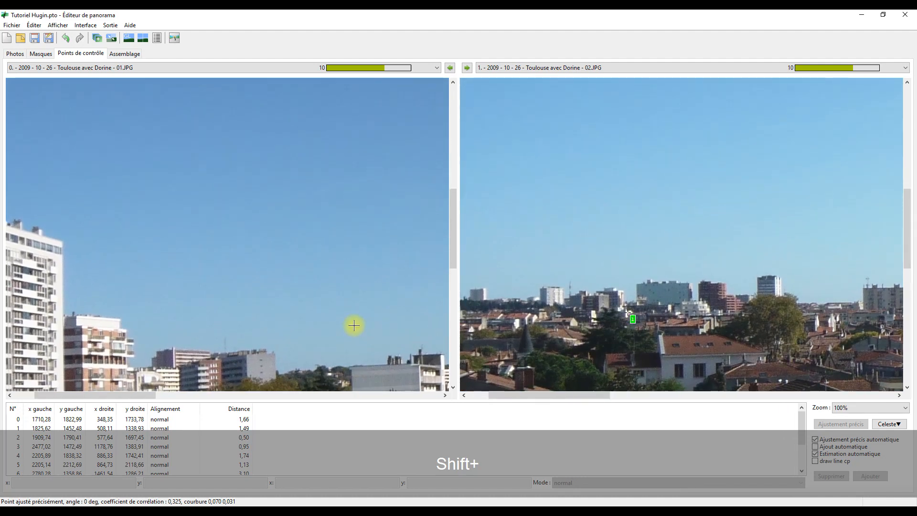
key("shift")
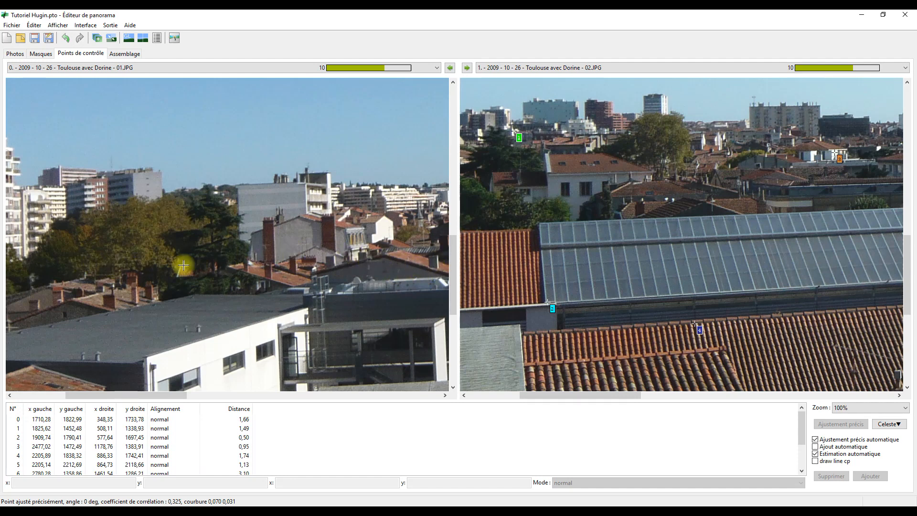
key("ctrl")
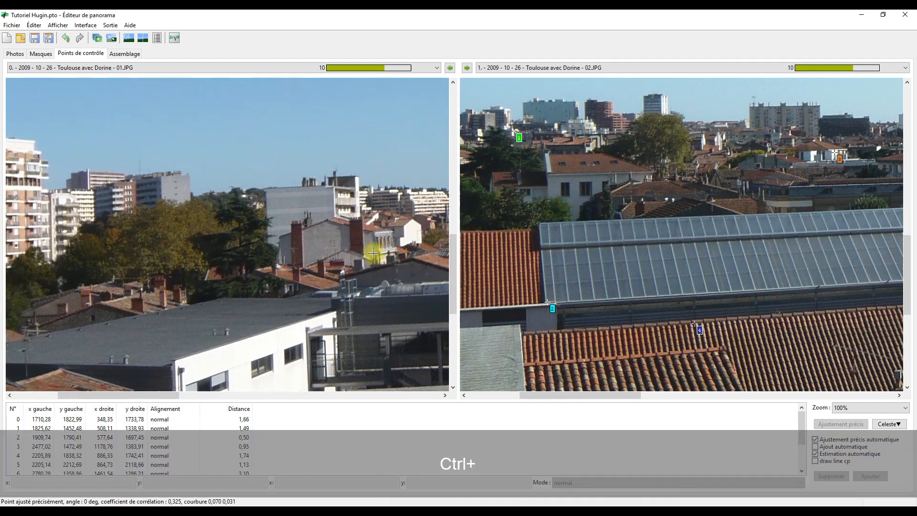
key("ctrl")
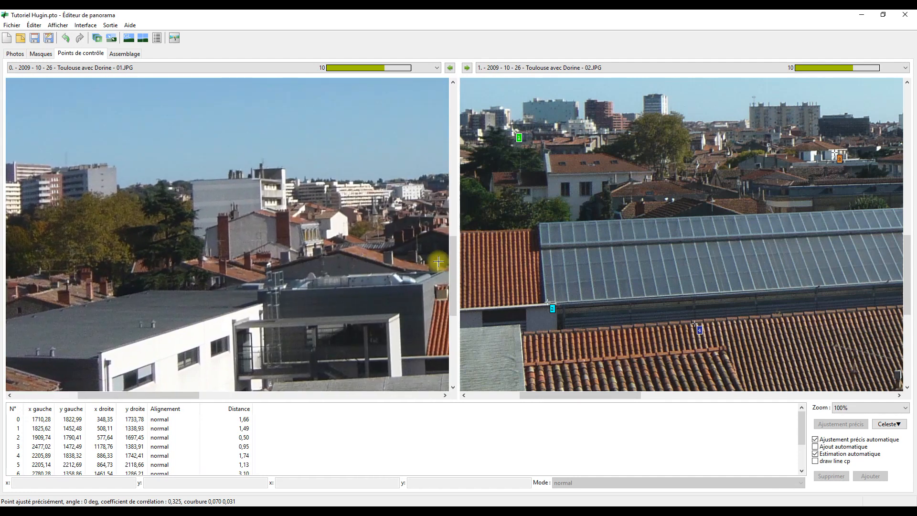
key("ctrl")
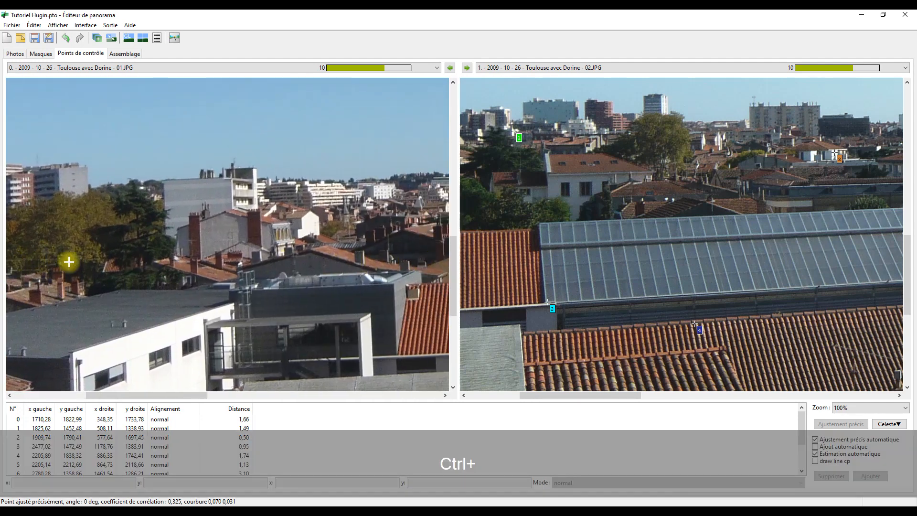
key("ctrl")
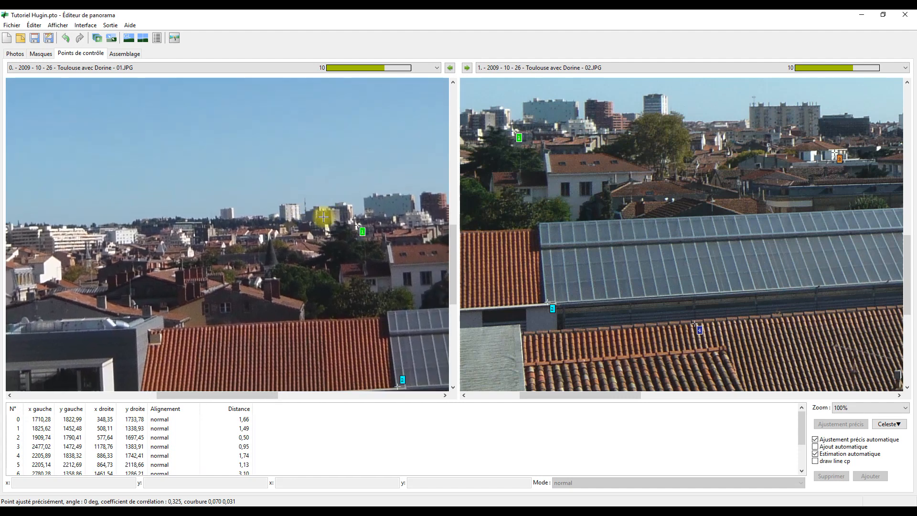
key("ctrl")
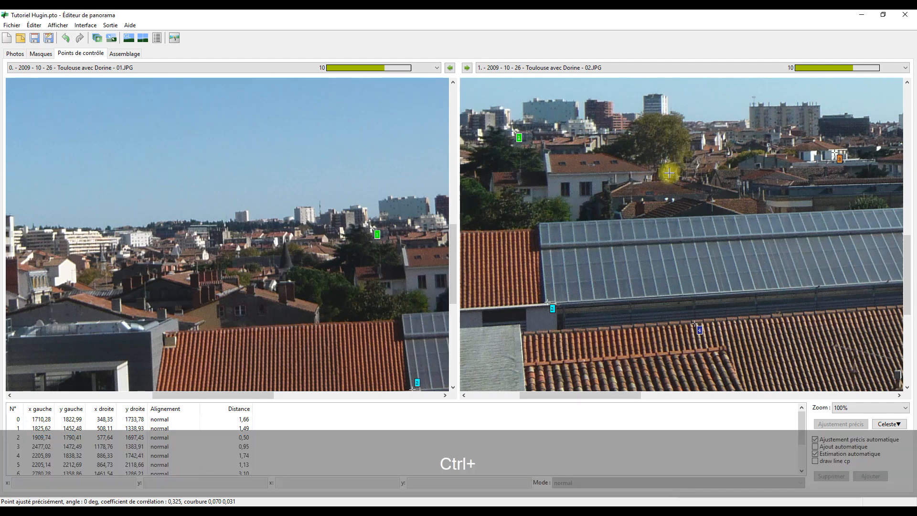
left_click(669, 173, "ctrl")
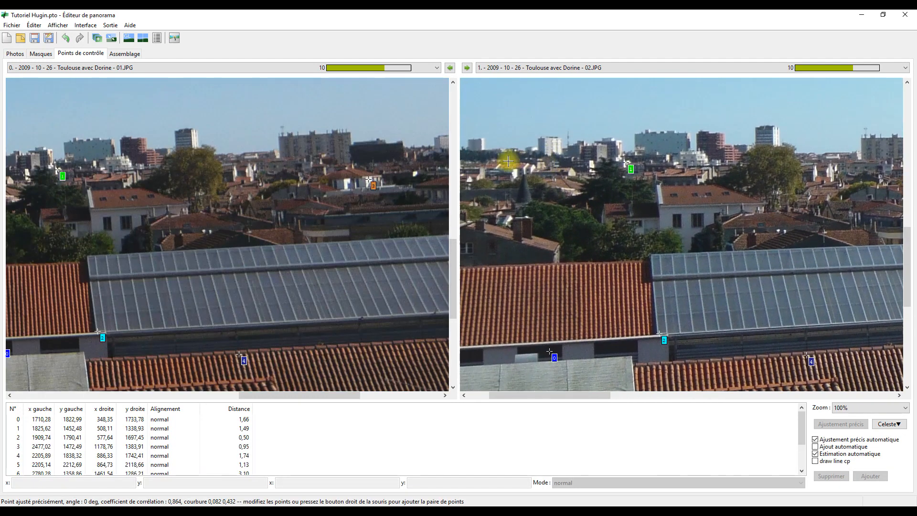
key("ctrl")
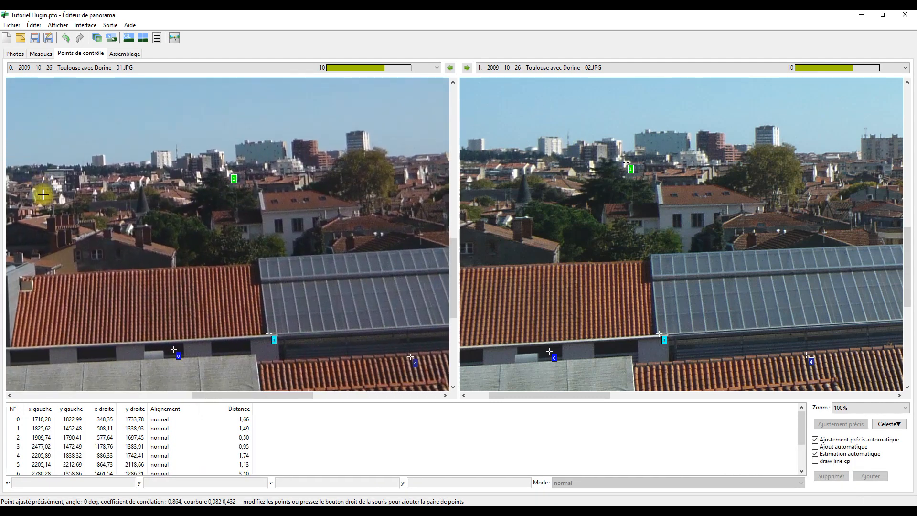
Place a new control point on the skyline of photo 01.JPG at about x 1716, y 1406, and add it with its match in 02.JPG.
left_click(176, 150)
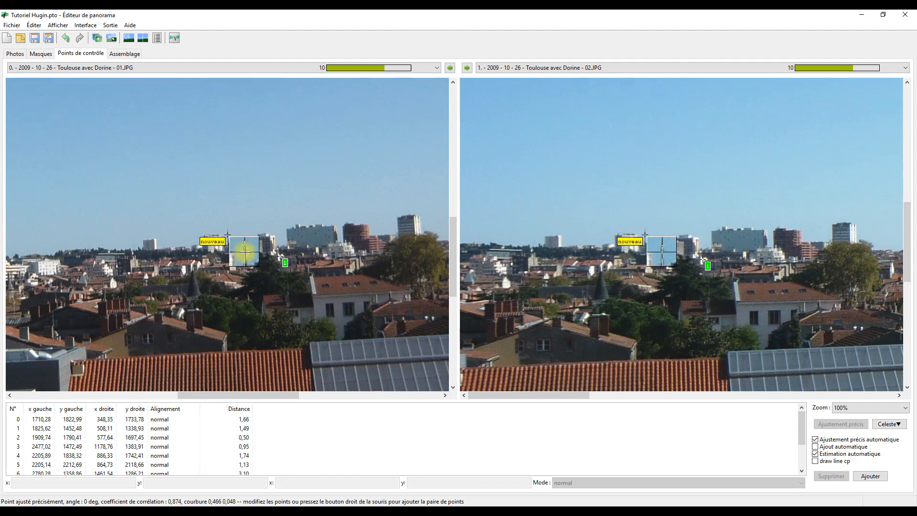
left_click(242, 252)
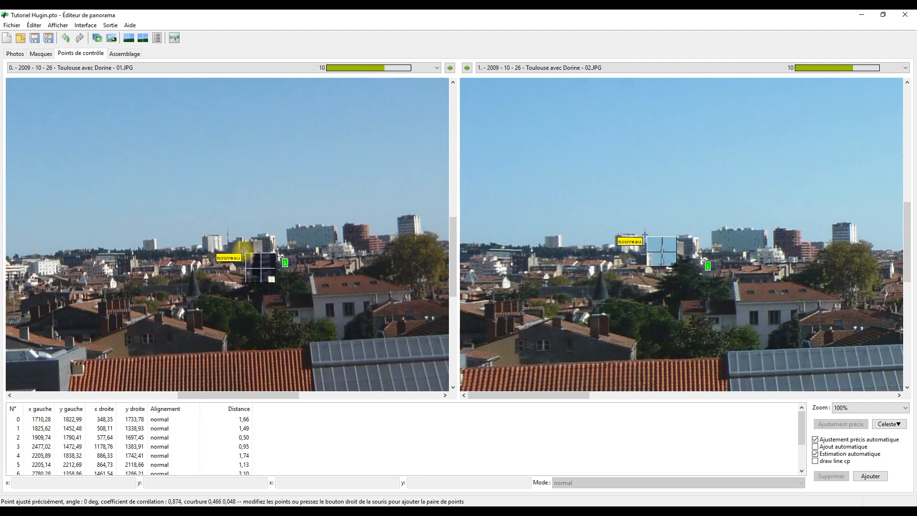
left_click_drag(242, 252, 228, 234)
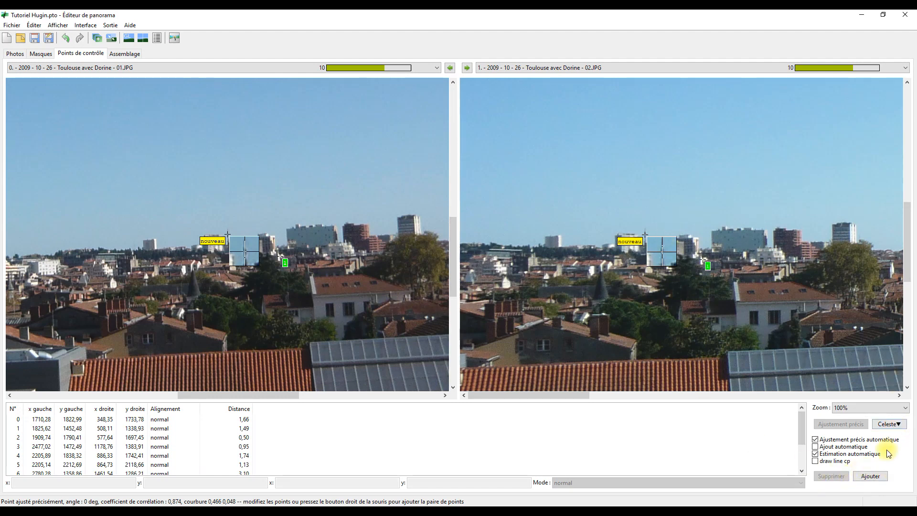
left_click(870, 478)
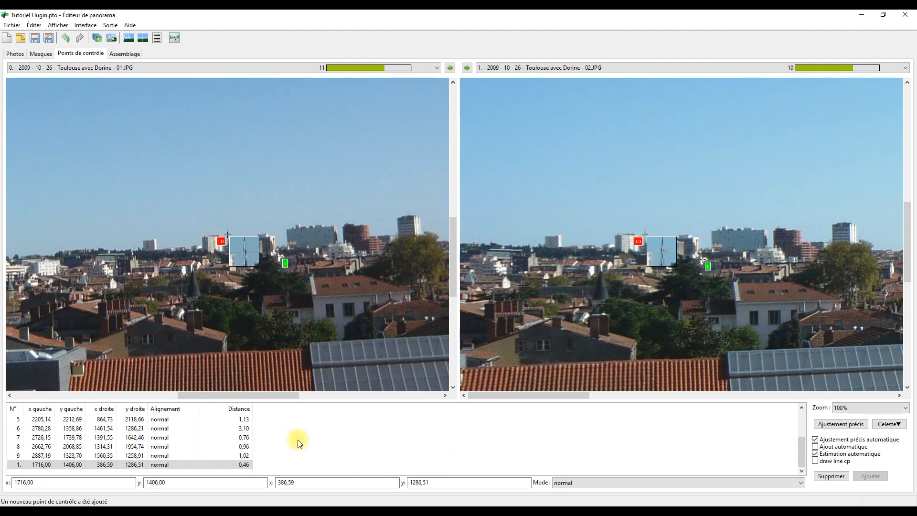
Widen the number column of the control point list and select the newly added last point.
left_click(16, 465)
left_click_drag(23, 408, 35, 408)
left_click(83, 465)
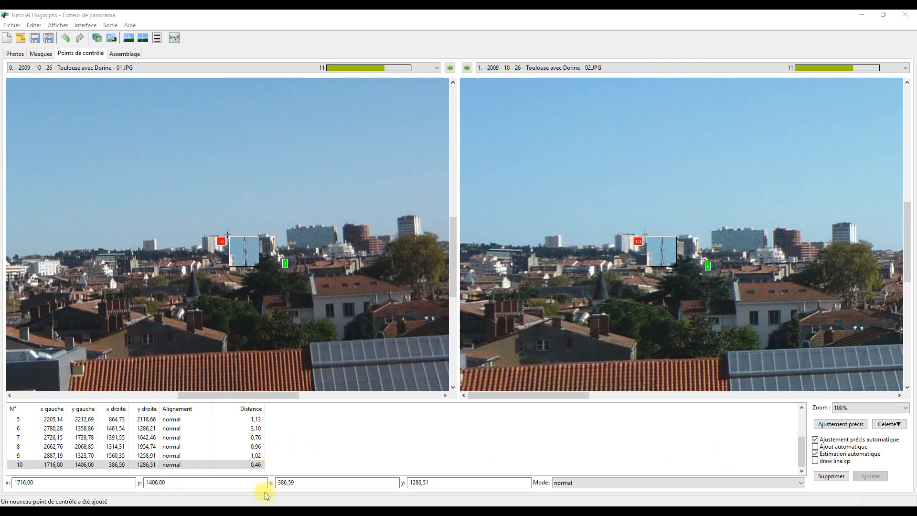
Review the composition guide and projection choices in the panorama assembler window without changing them, and return to the panorama editor.
mouse_move(287, 512)
left_click(248, 488)
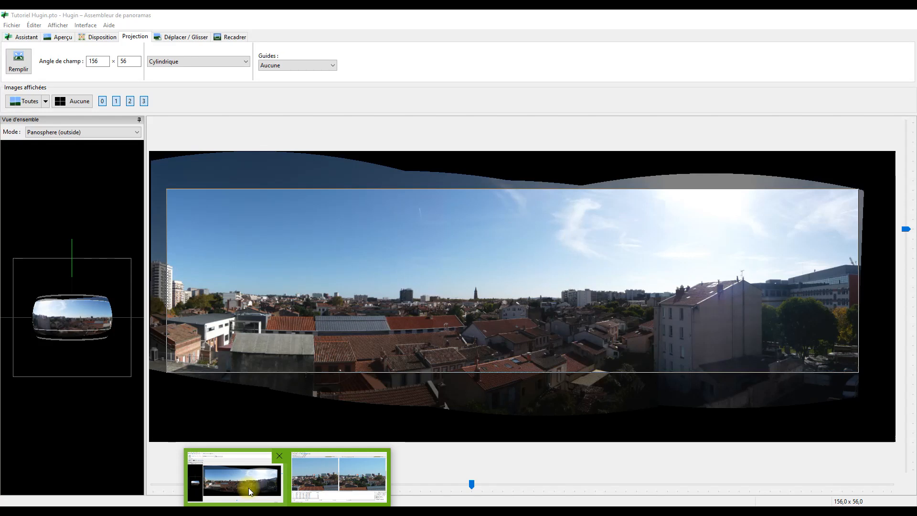
left_click(334, 66)
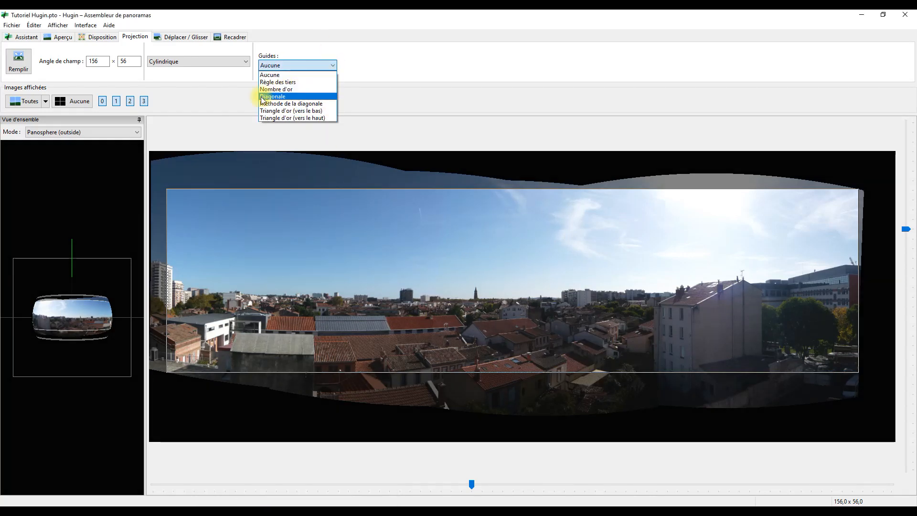
left_click(156, 66)
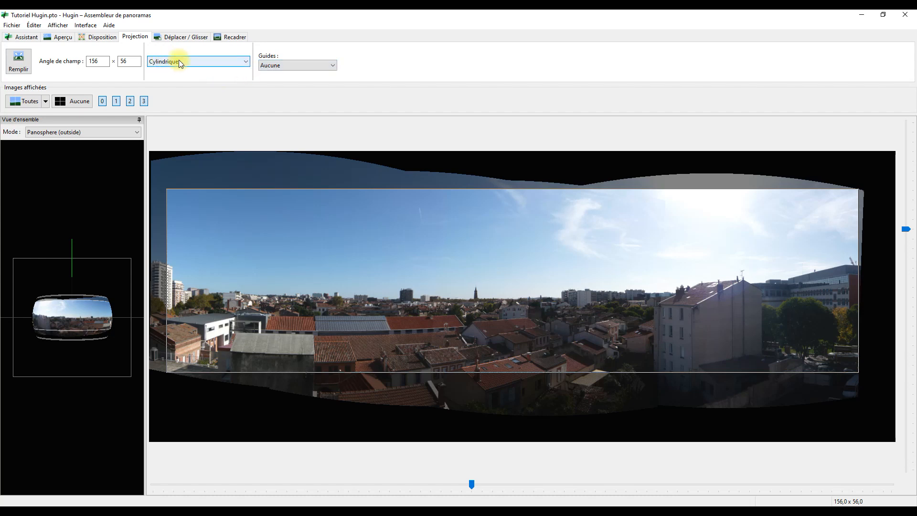
left_click(246, 66)
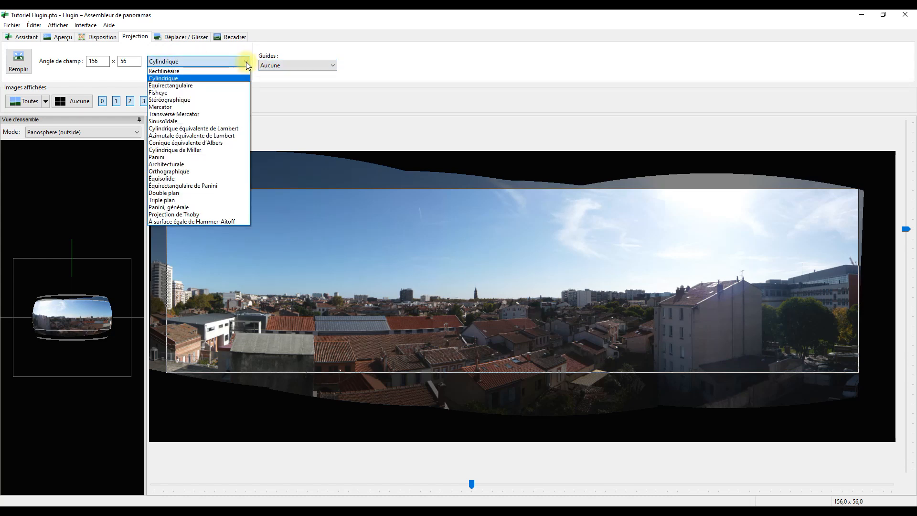
left_click(270, 80)
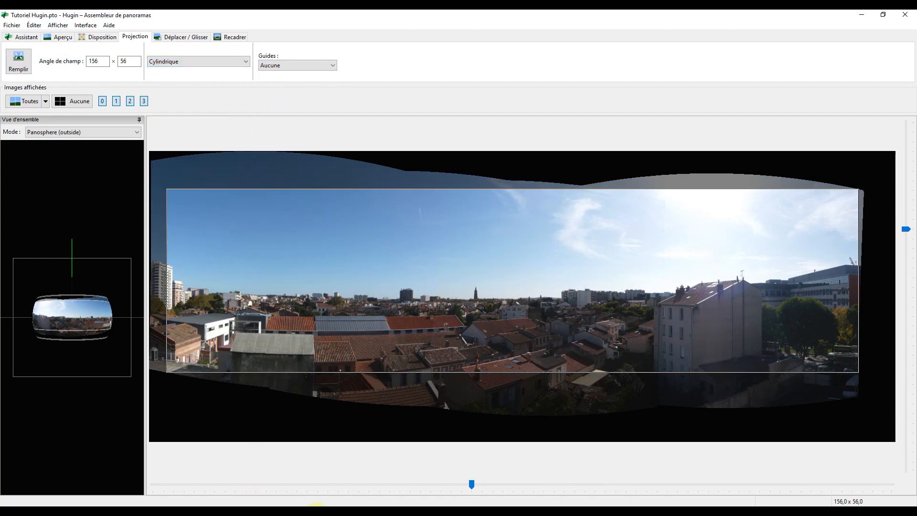
mouse_move(254, 504)
left_click(362, 473)
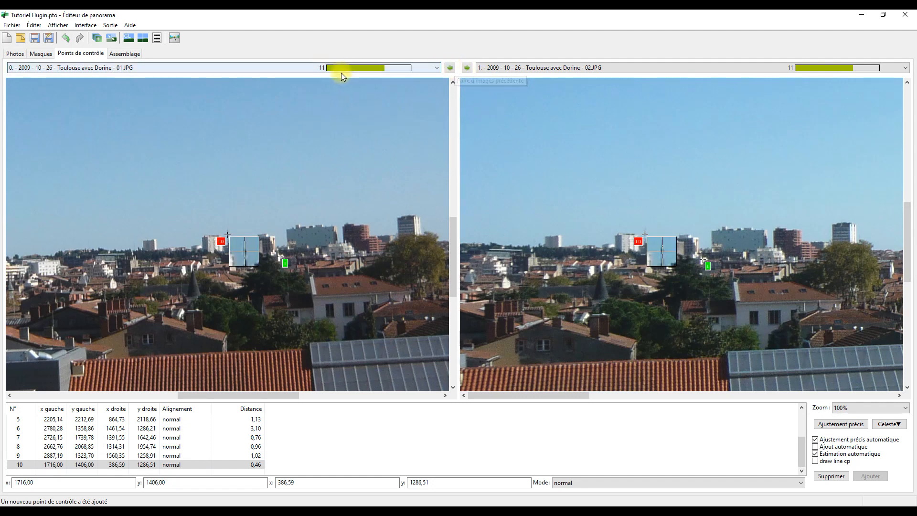
Run Celeste on the pair 03.JPG–04.JPG to remove cloud control points, and advance to the pair 04.JPG–01.JPG.
left_click(468, 70)
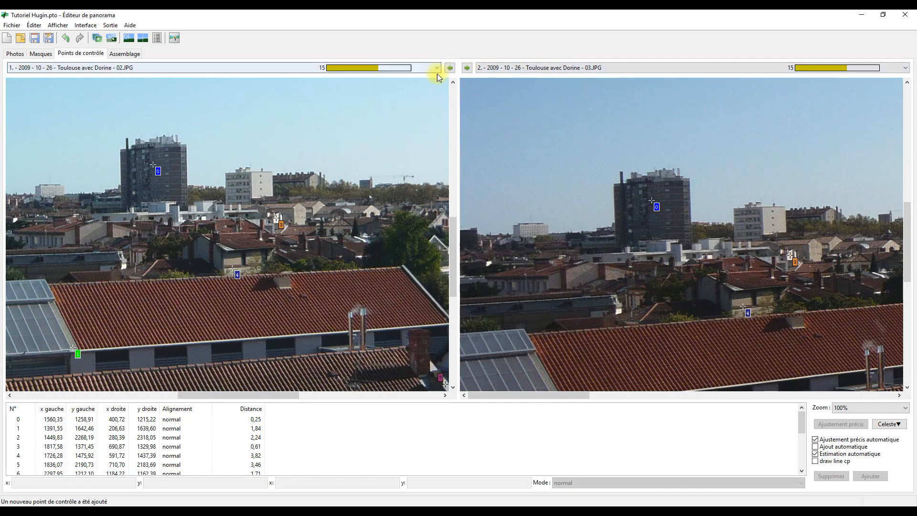
left_click(467, 68)
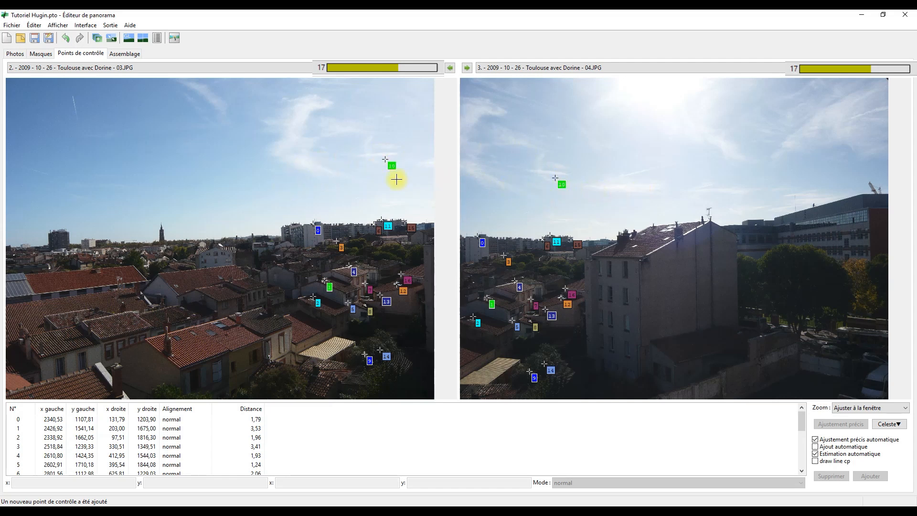
left_click(899, 425)
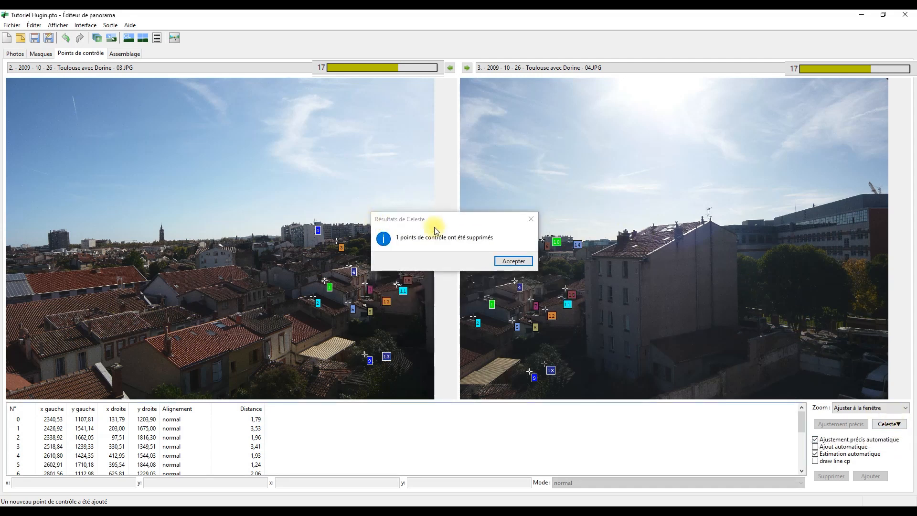
left_click(514, 261)
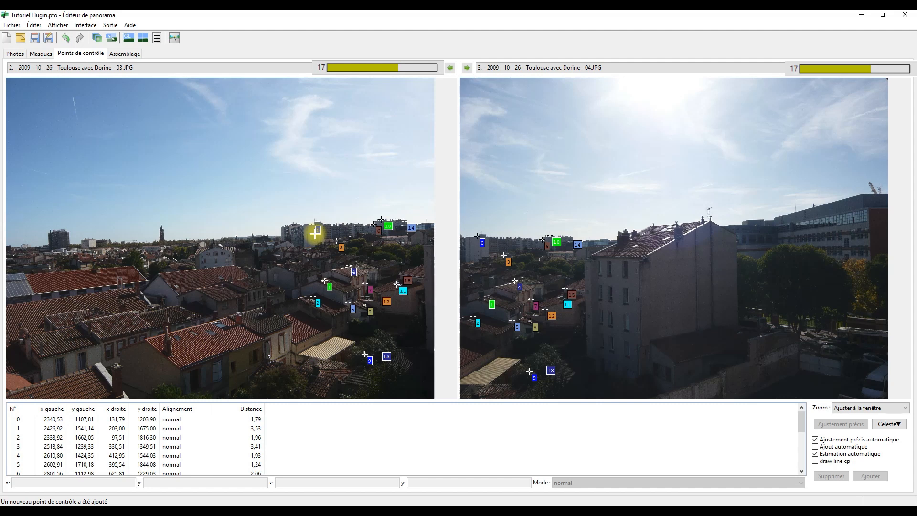
left_click(466, 68)
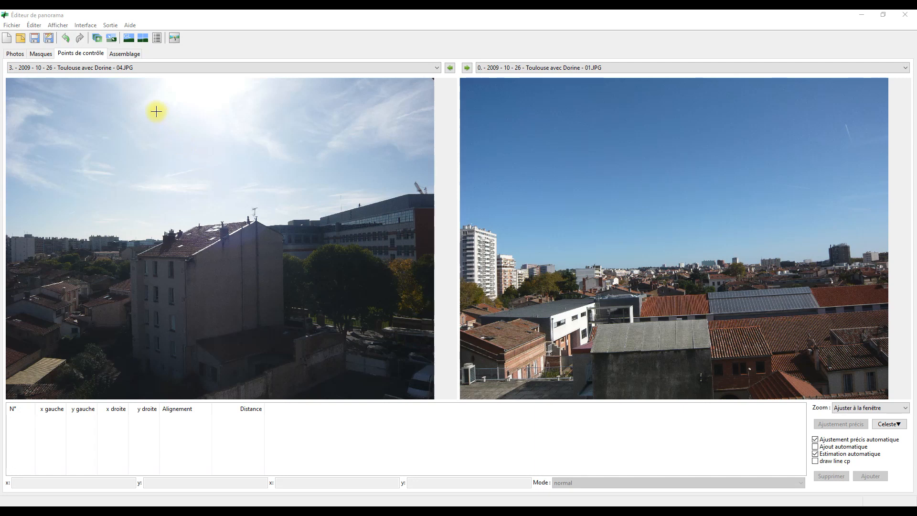
Start assembling the panorama as JPEG, and save the project as Tutoriel Hugin 01.pto.
left_click(126, 55)
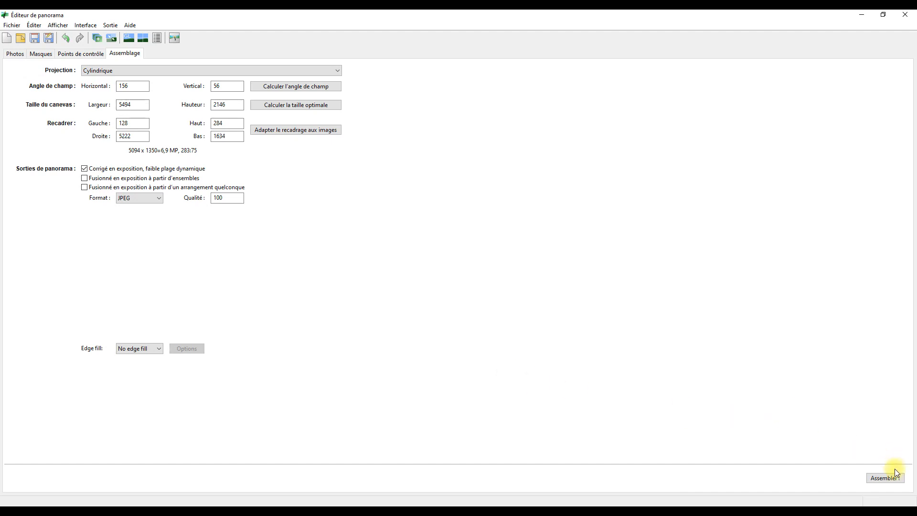
left_click(890, 480)
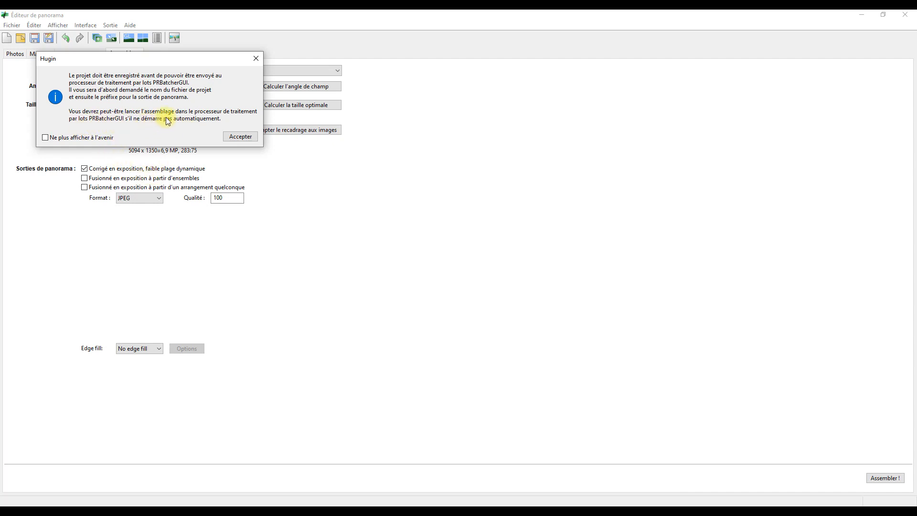
left_click(241, 137)
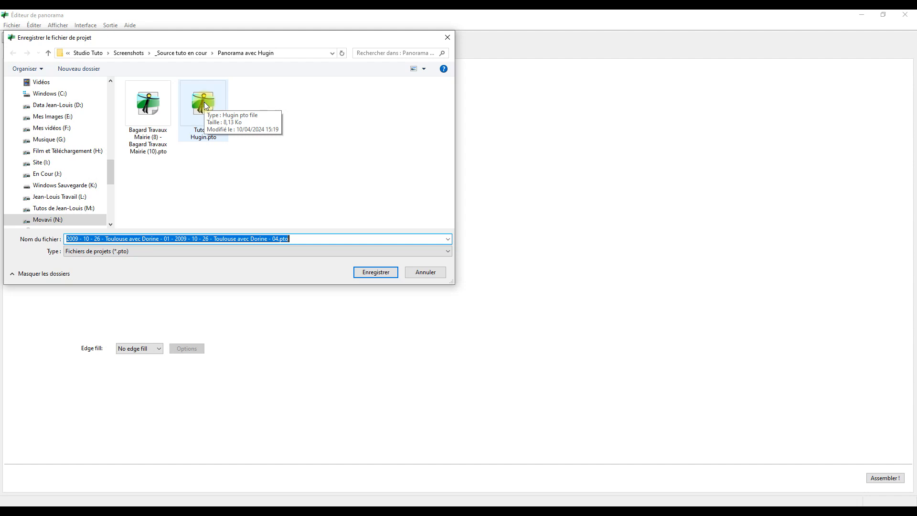
left_click(201, 135)
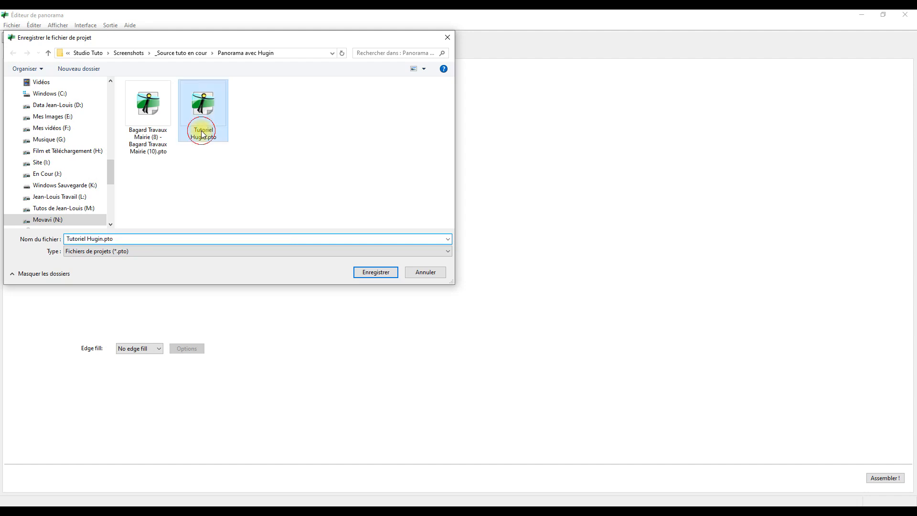
left_click(101, 237)
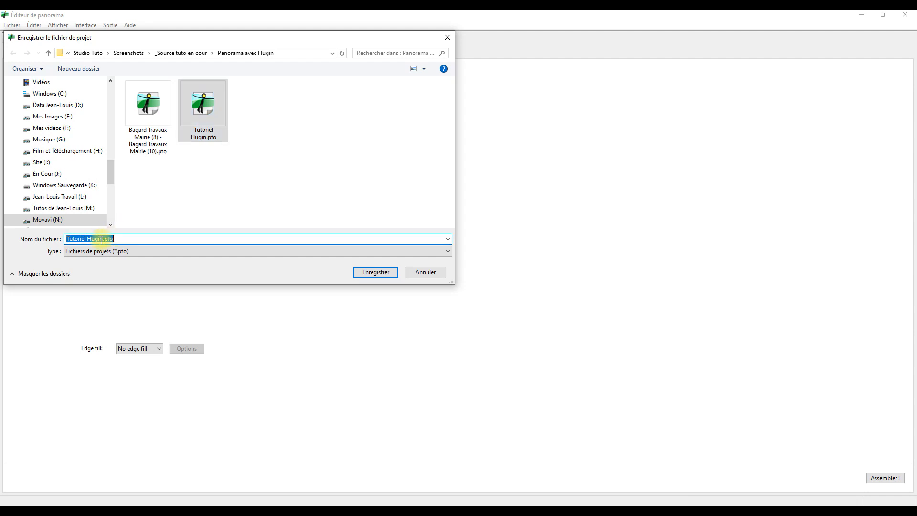
left_click(102, 238)
type("01")
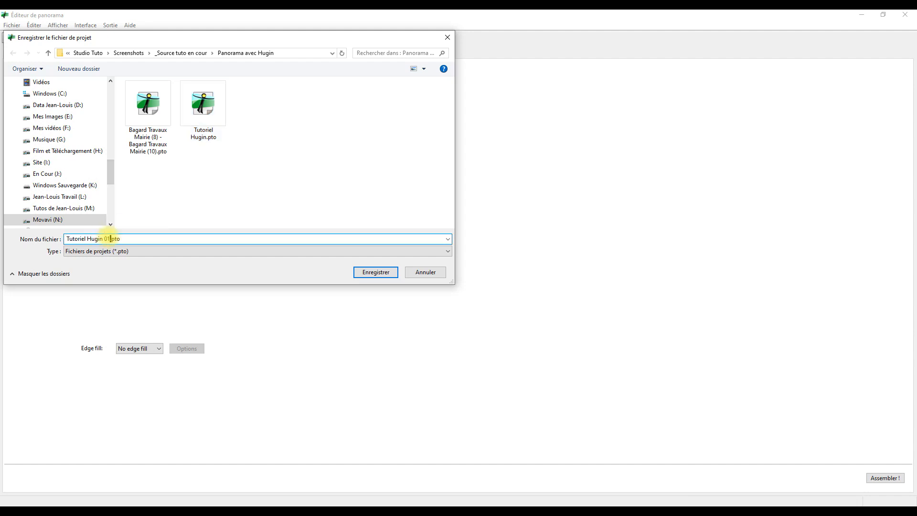
left_click(376, 272)
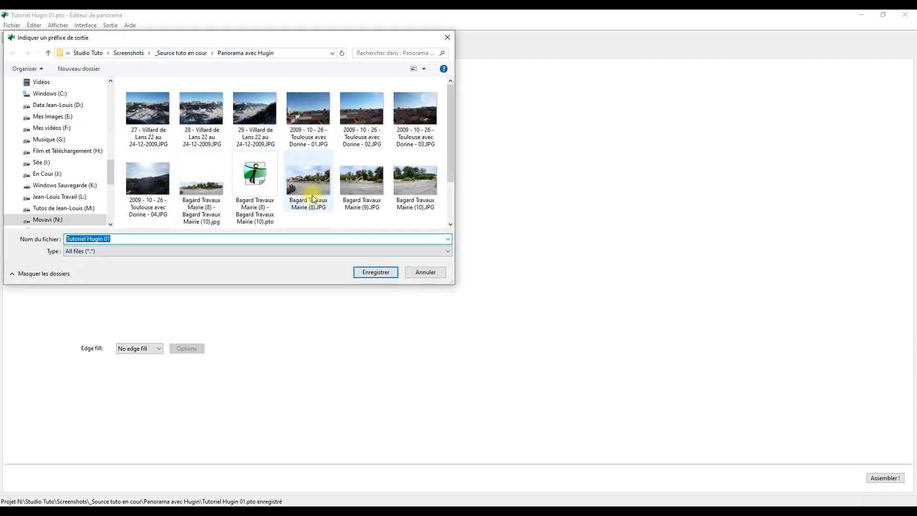
Stitch the panorama with the output prefix Tutoriel Hugin 01, and close the batch processor after reviewing its project list.
left_click(375, 272)
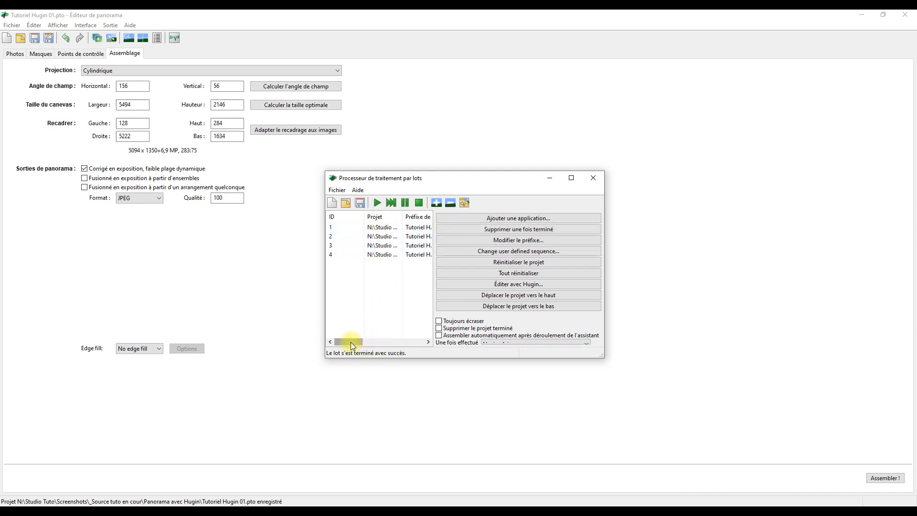
left_click_drag(351, 341, 392, 334)
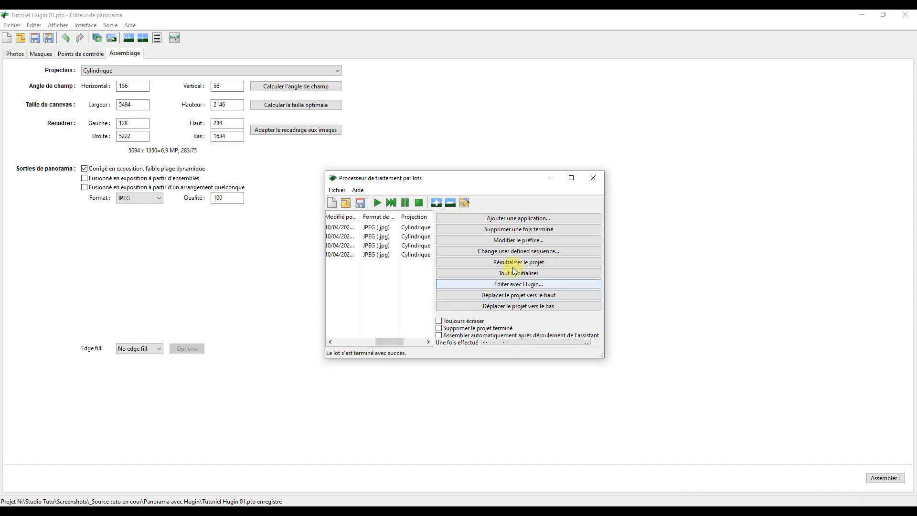
left_click(593, 177)
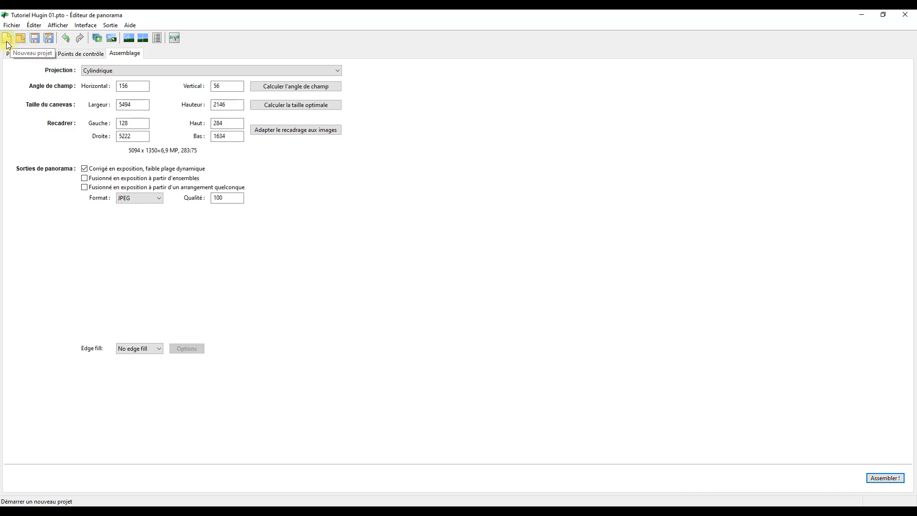
Save the project, and open the dialog for adding images, closing it without adding any photo.
key("ctrl+s")
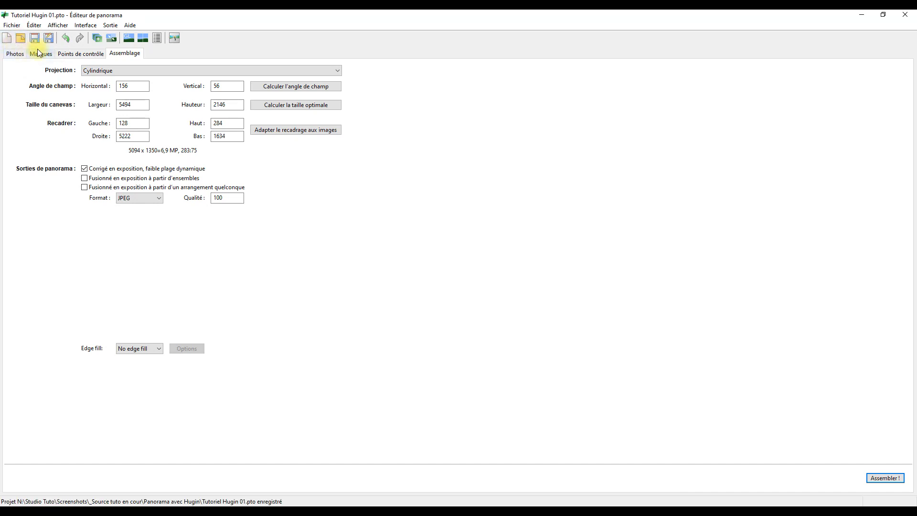
left_click(97, 39)
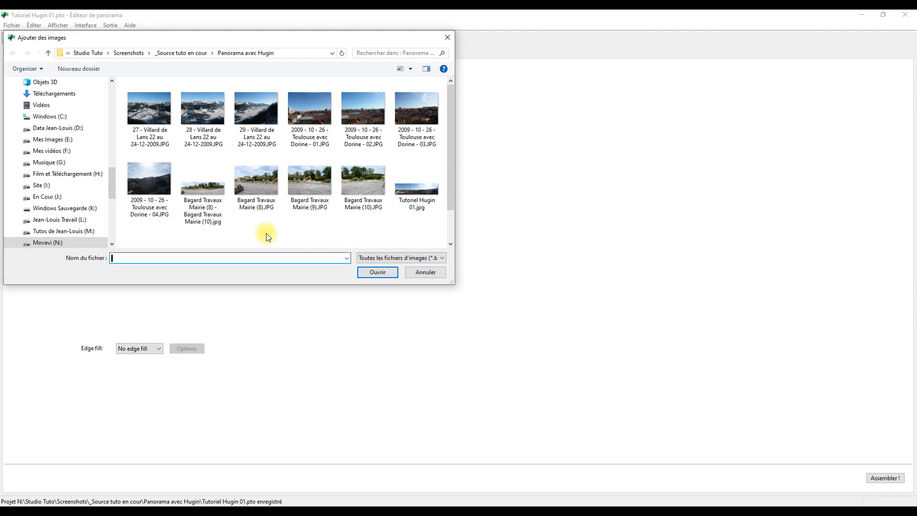
left_click(448, 38)
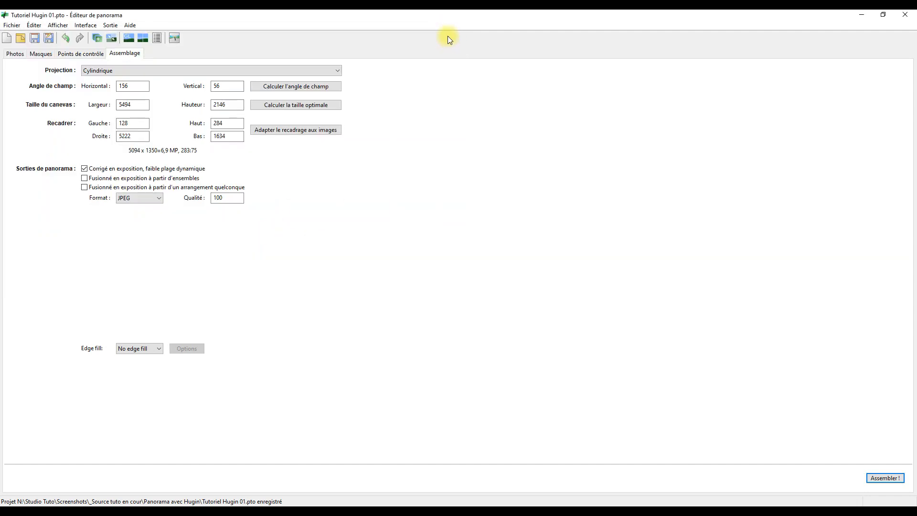
Optimise the panorama and apply the changes, and check the result in the fast preview before returning to the editor.
left_click(113, 42)
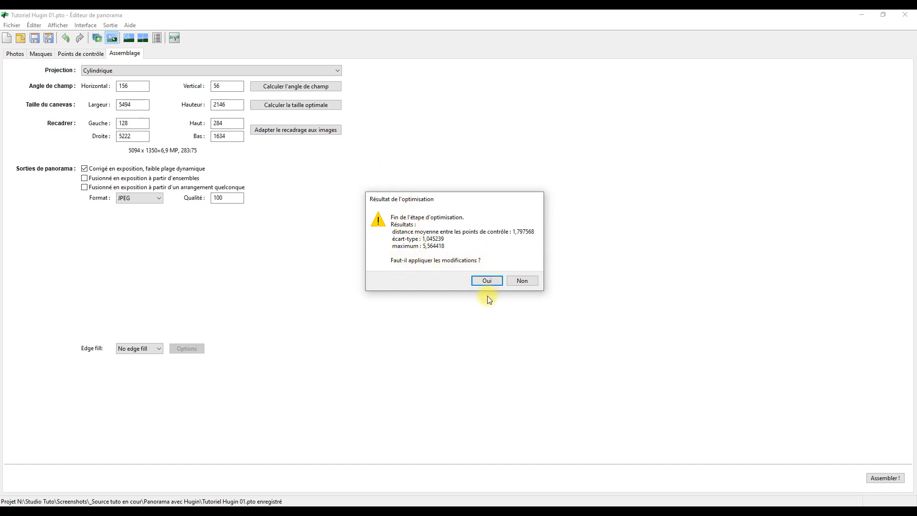
left_click(494, 282)
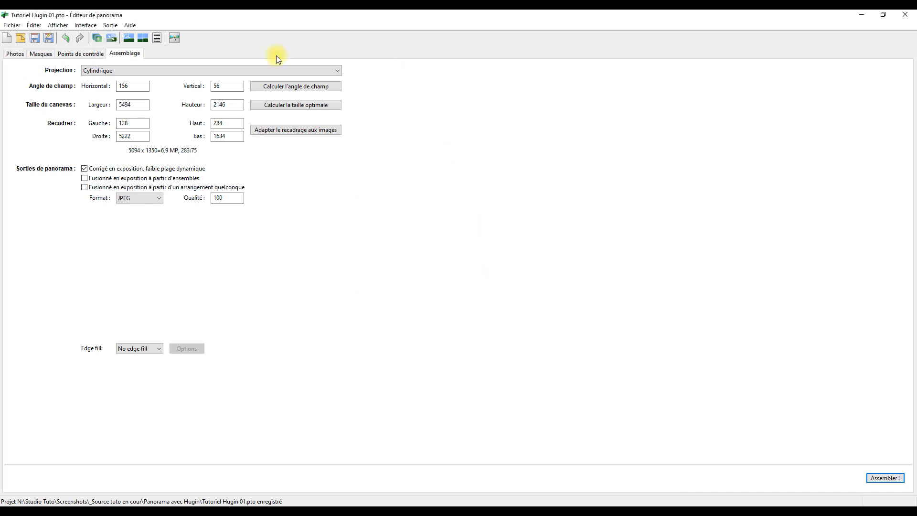
left_click(128, 37)
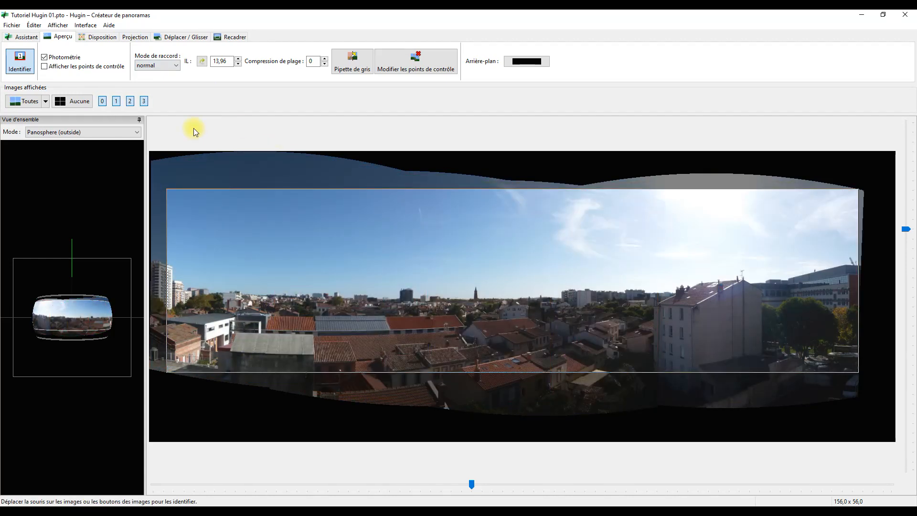
mouse_move(284, 510)
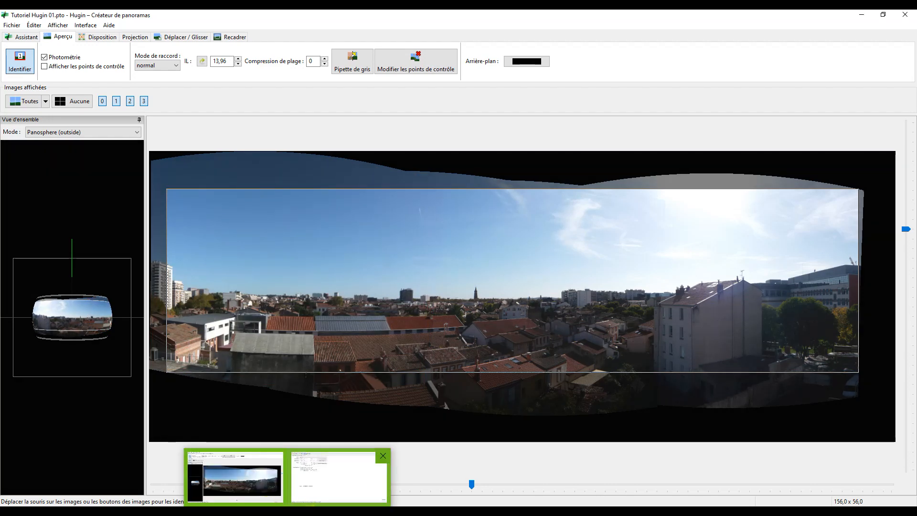
left_click(334, 486)
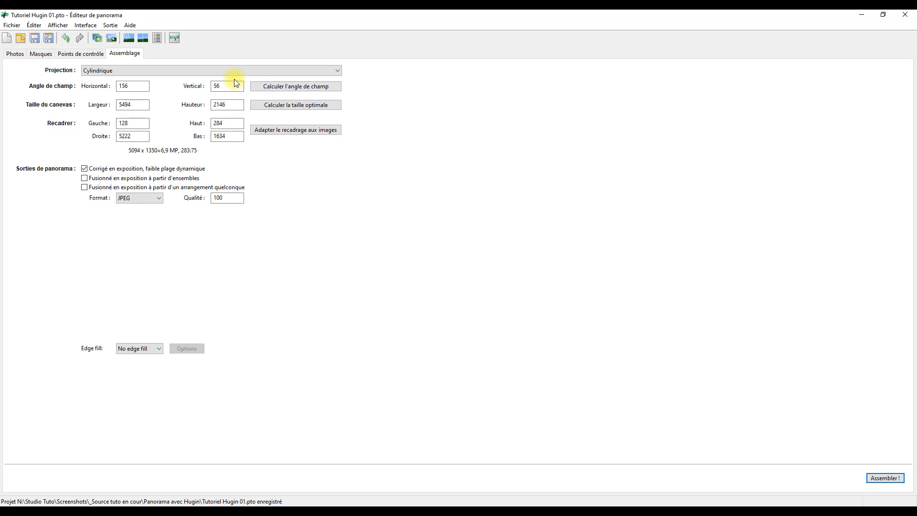
View the standard panorama preview, and examine the control point distances in the enlarged control point table, closing both windows.
left_click(143, 38)
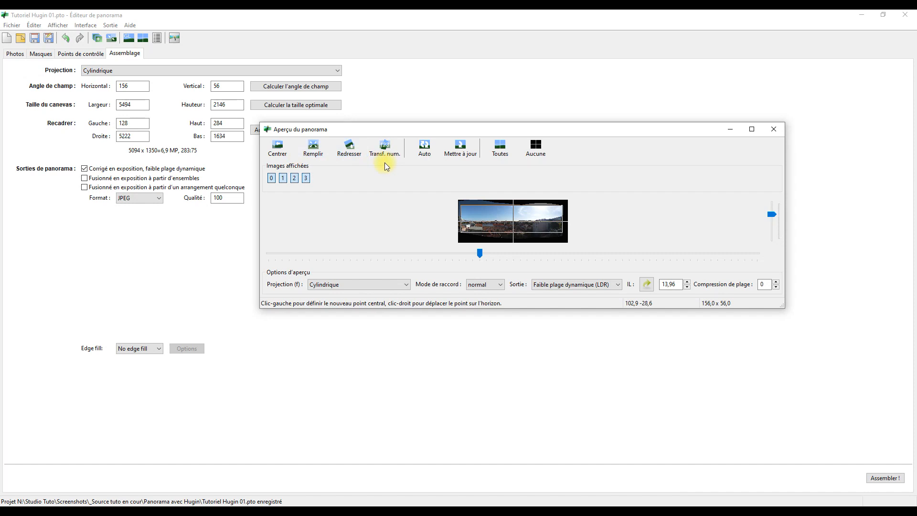
left_click(774, 129)
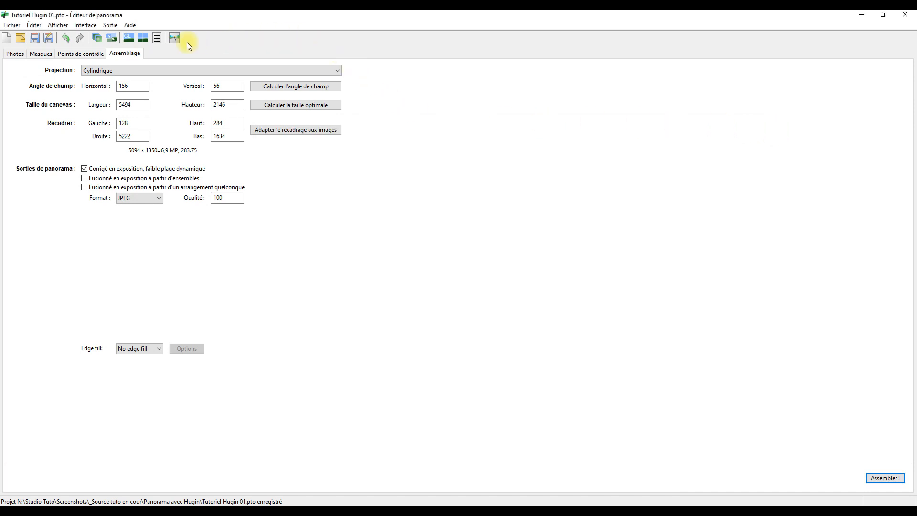
left_click(156, 38)
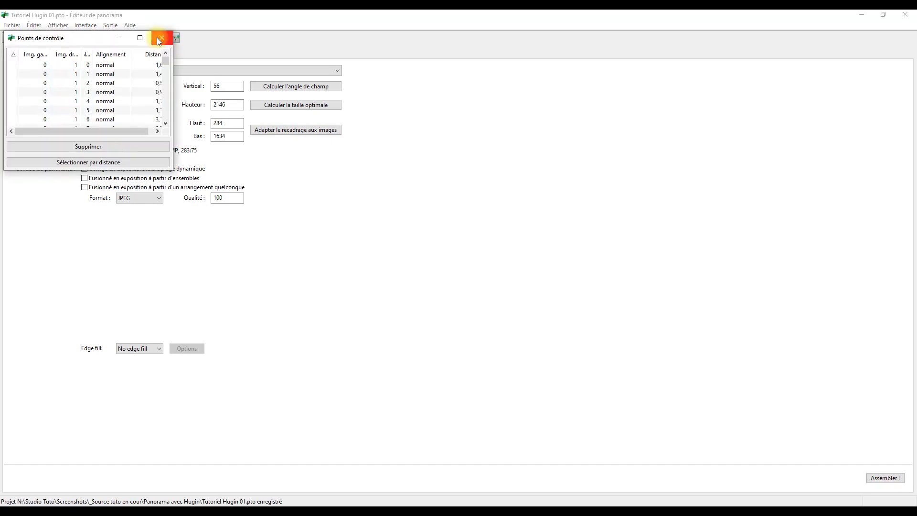
left_click_drag(84, 39, 449, 165)
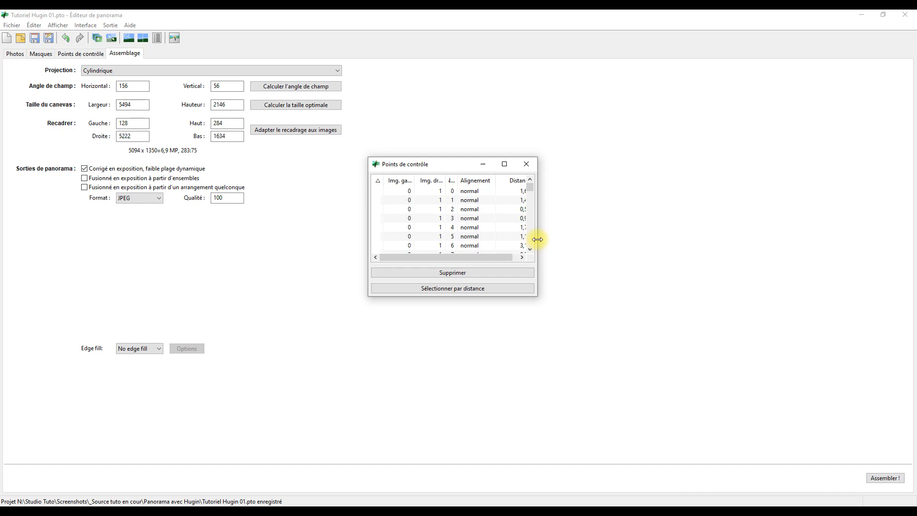
left_click_drag(537, 240, 624, 241)
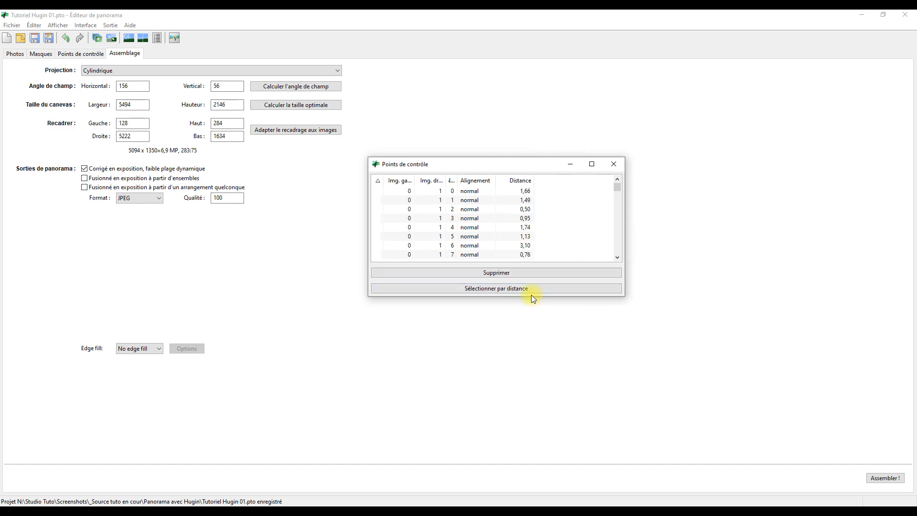
left_click(613, 164)
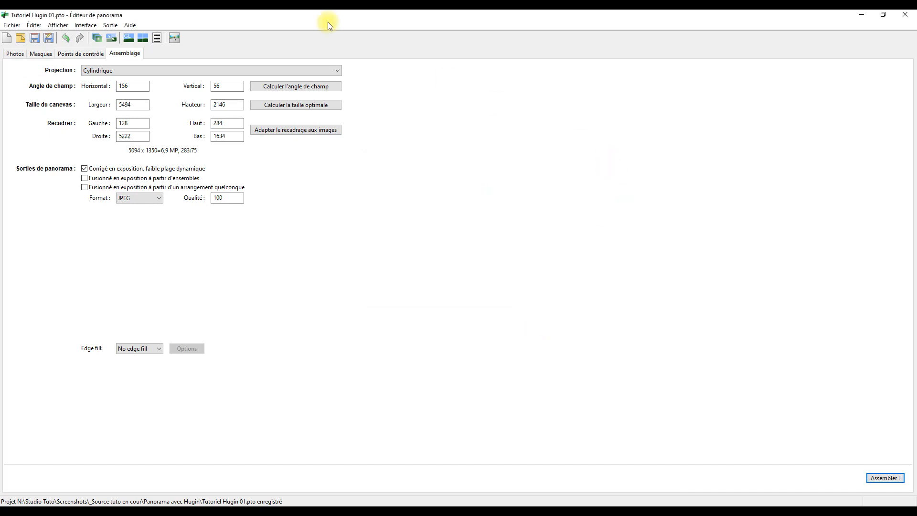
View the information about Hugin, and close it along with the panorama editor window.
left_click(174, 39)
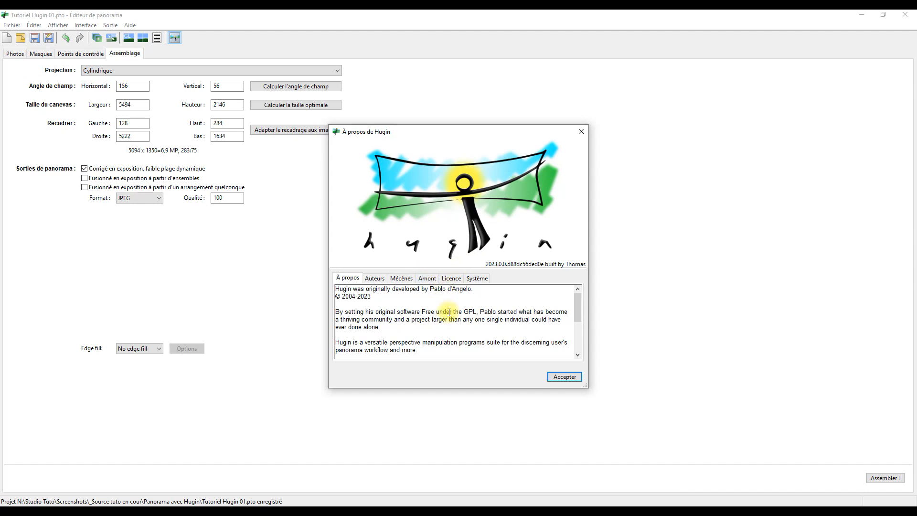
mouse_move(578, 304)
left_mouse_down()
mouse_move(579, 343)
mouse_move(582, 294)
left_mouse_up()
left_click(581, 133)
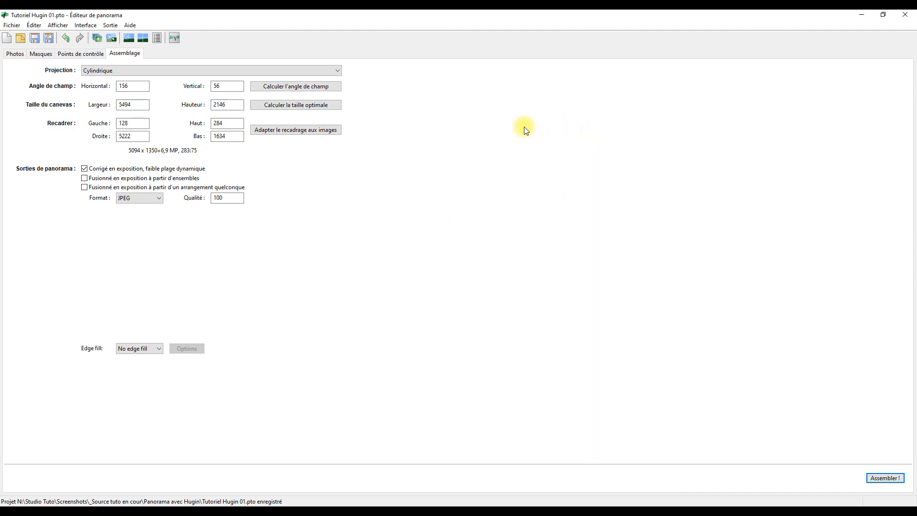
left_click(906, 16)
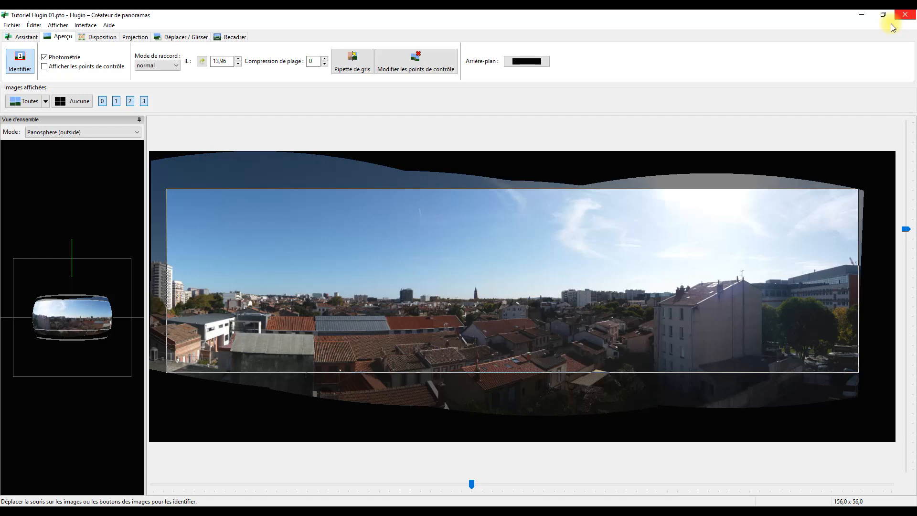